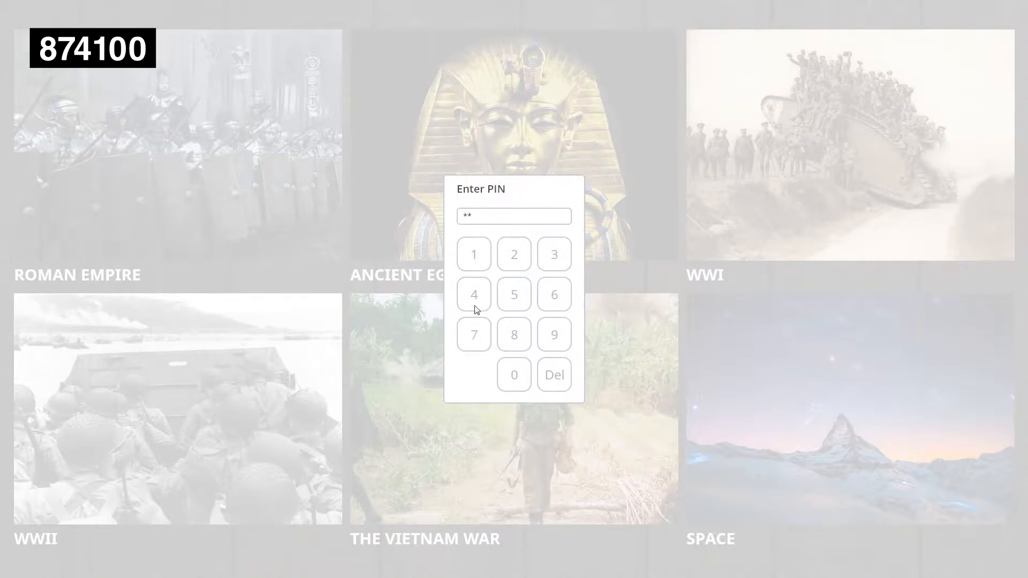
Enter the admin PIN and factory reset all data, accepting the restart and confirming the deletion
click(476, 255)
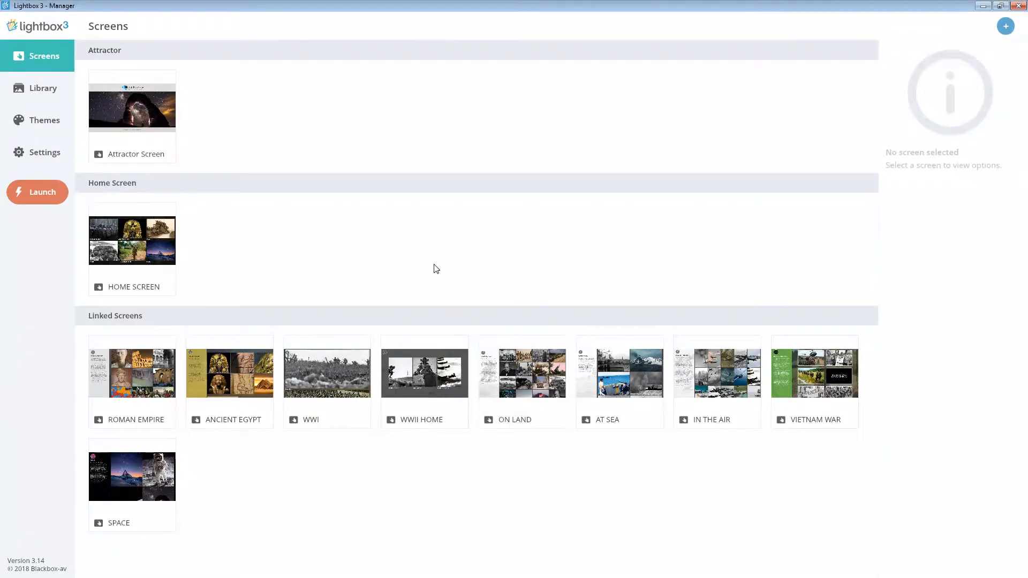
click(27, 162)
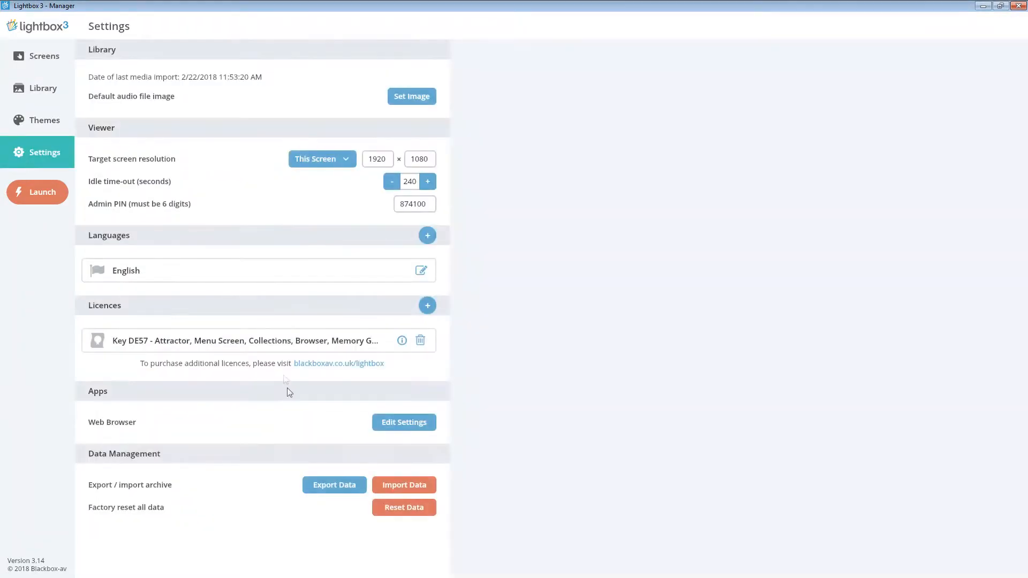
click(388, 503)
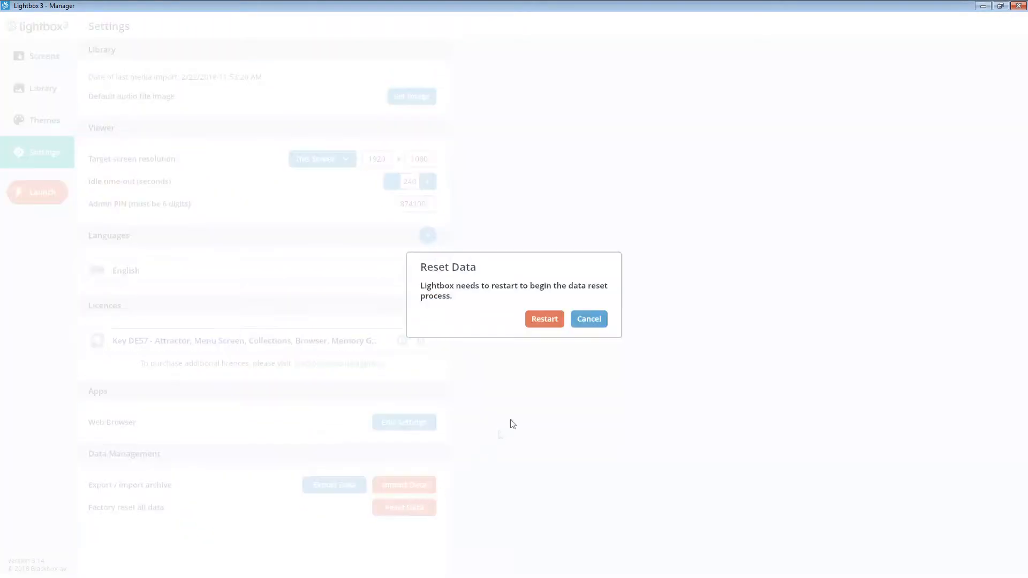
click(543, 320)
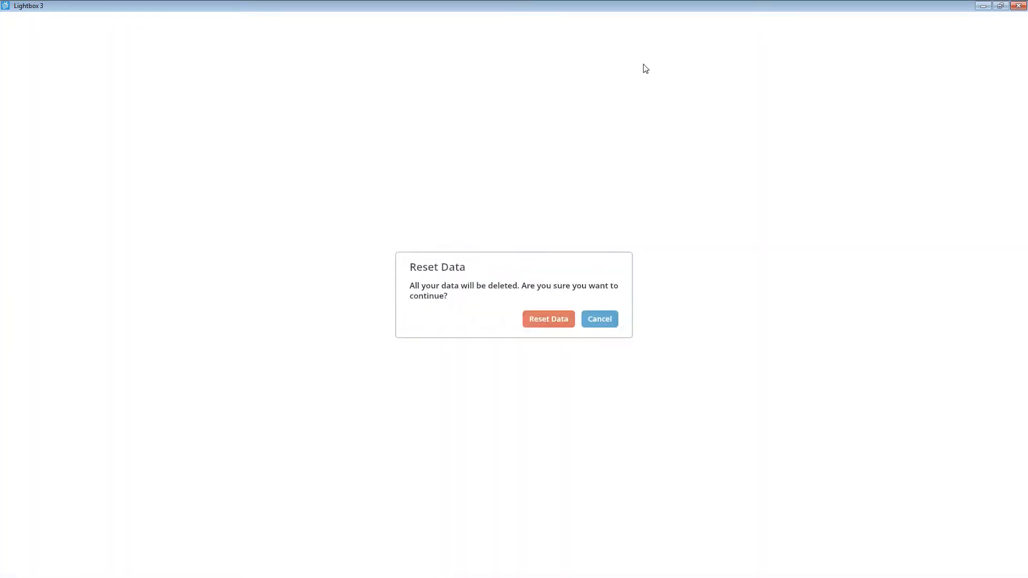
click(572, 318)
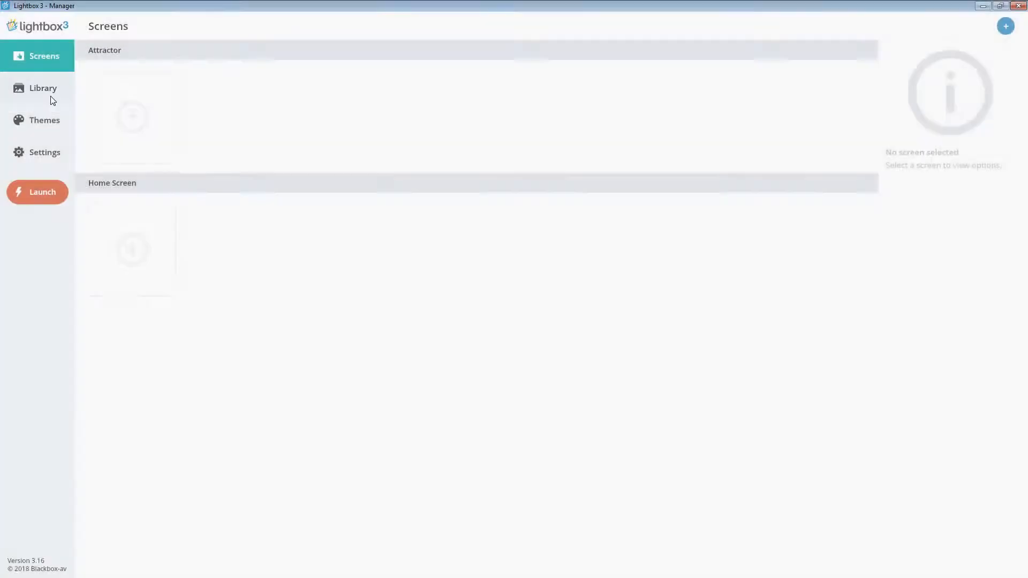
Import the Game 1 and Game 2 animal images and the background image from the file folder into the library
click(51, 96)
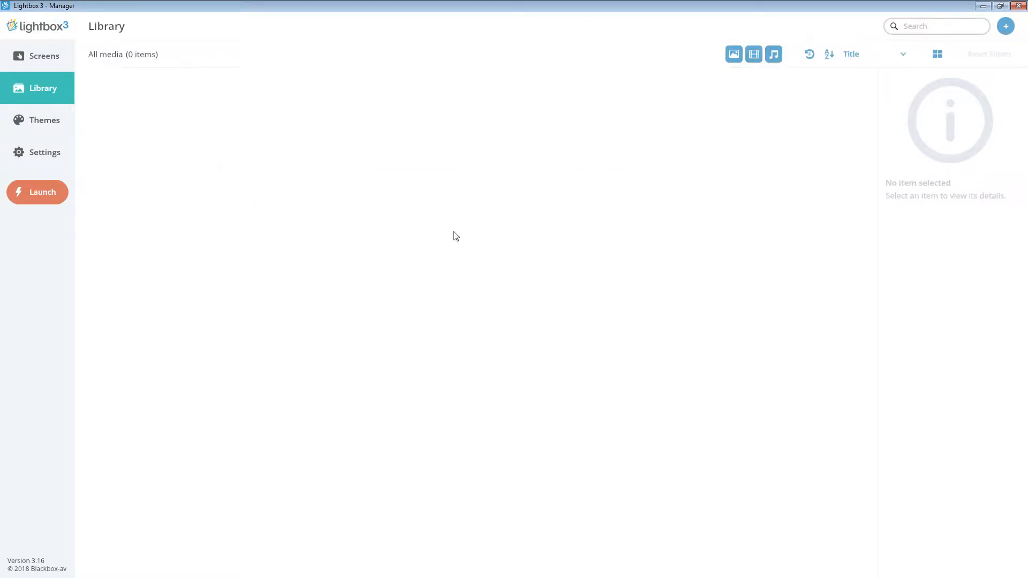
key(alt+Tab)
drag(708, 384, 685, 182)
drag(759, 278, 439, 235)
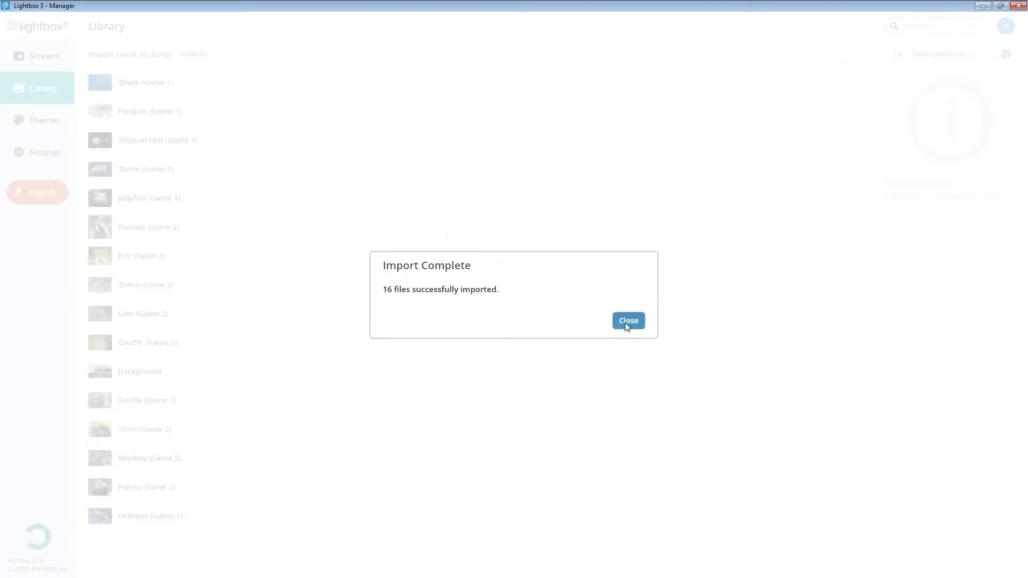
click(628, 323)
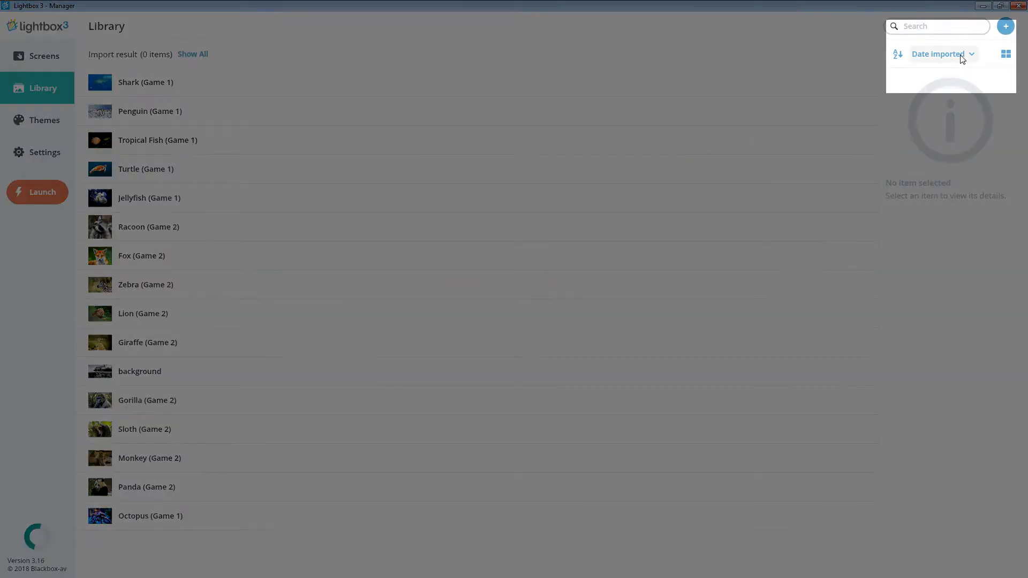
Sort the library items by title, and after that by type
click(962, 59)
click(958, 72)
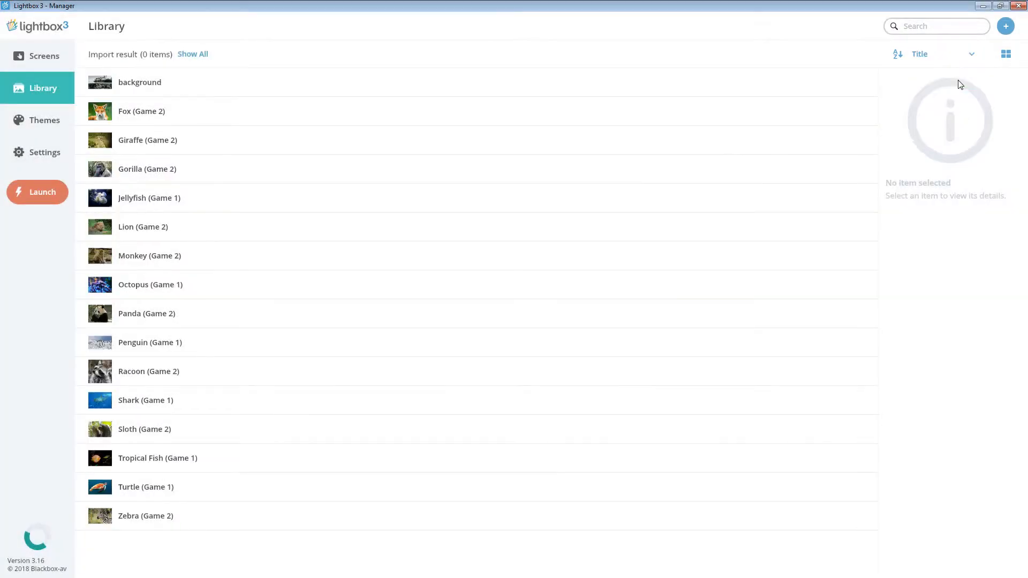
click(962, 60)
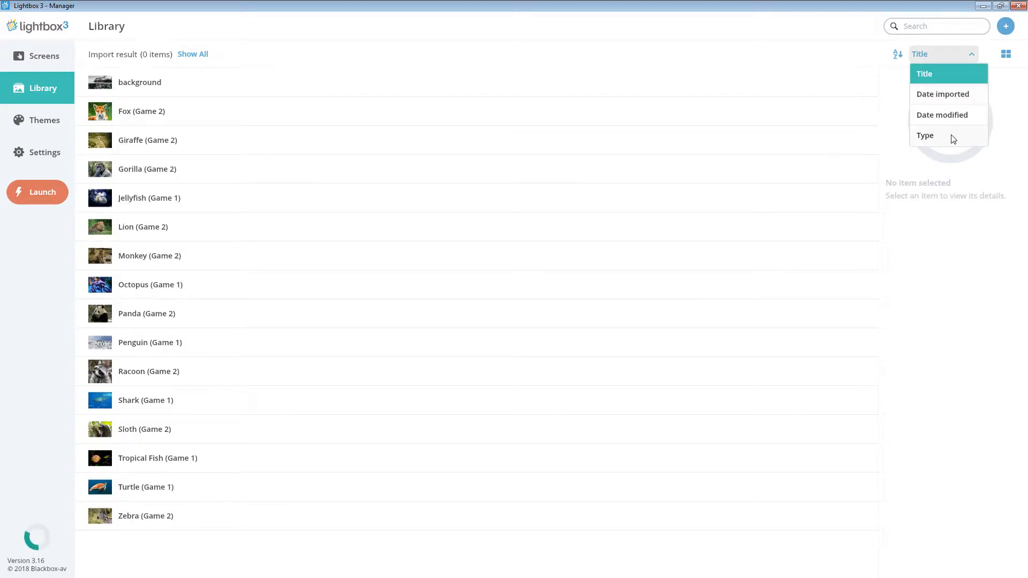
click(953, 137)
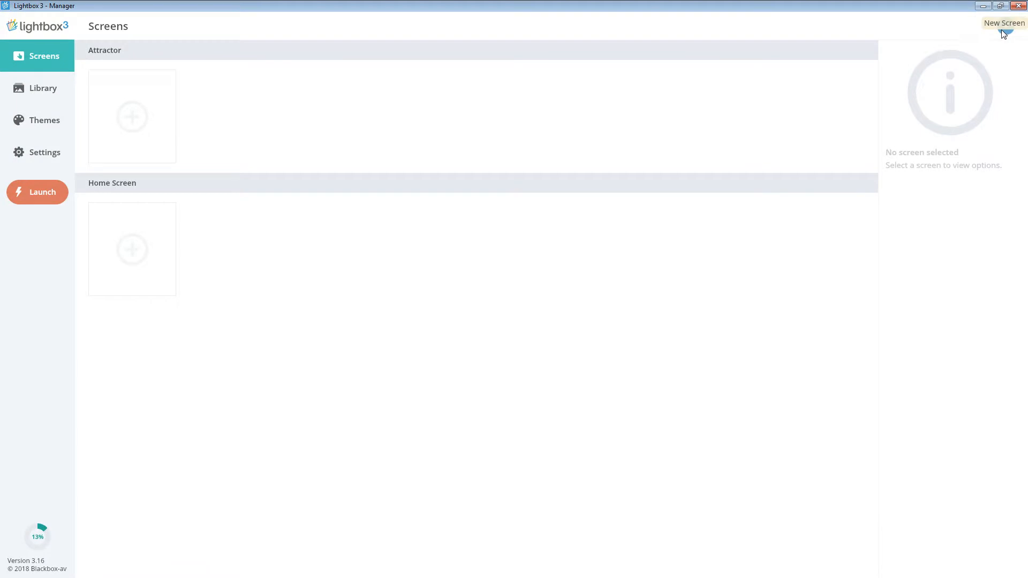
Create a new screen of the Memory type
click(1005, 29)
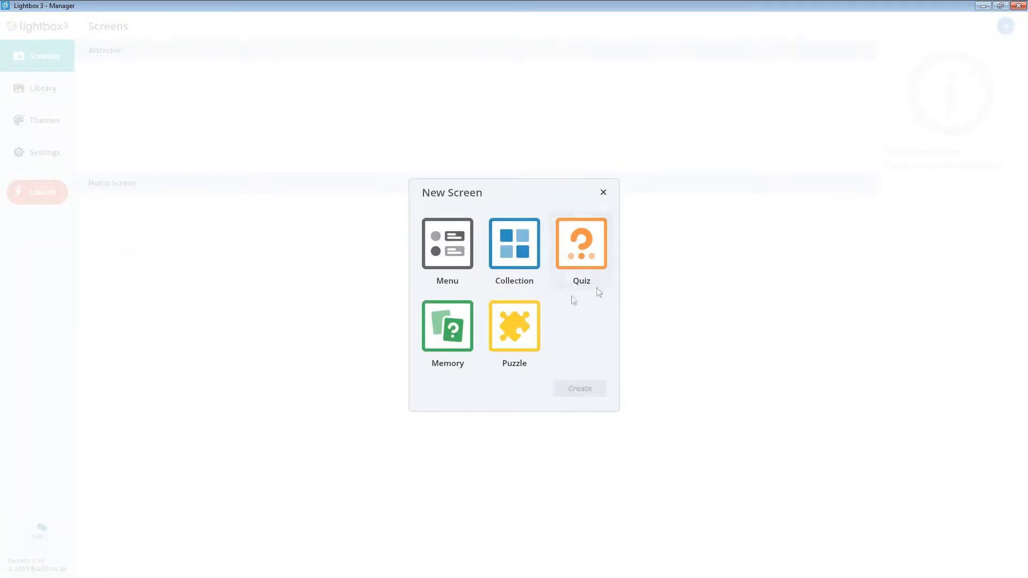
click(432, 327)
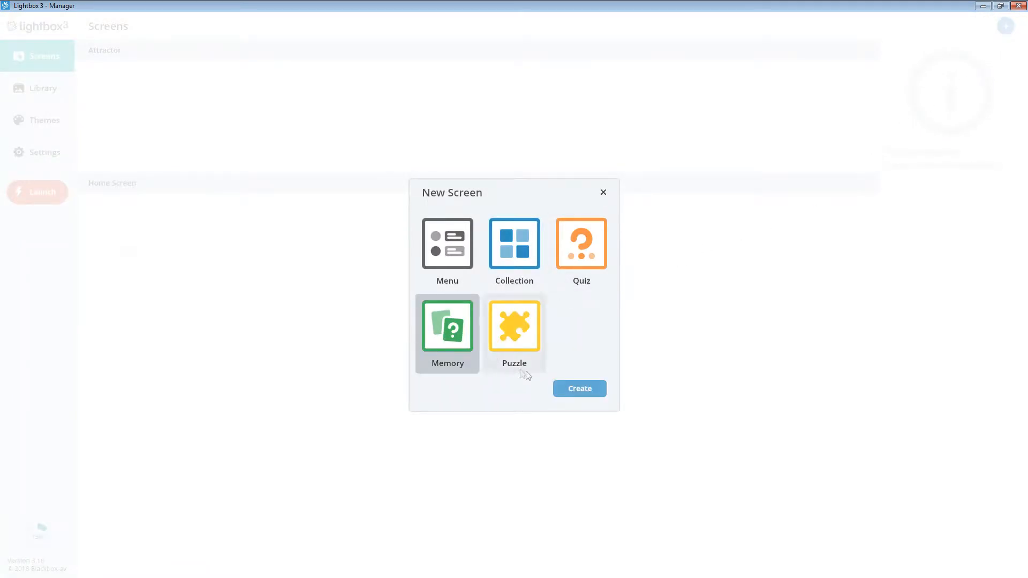
click(590, 382)
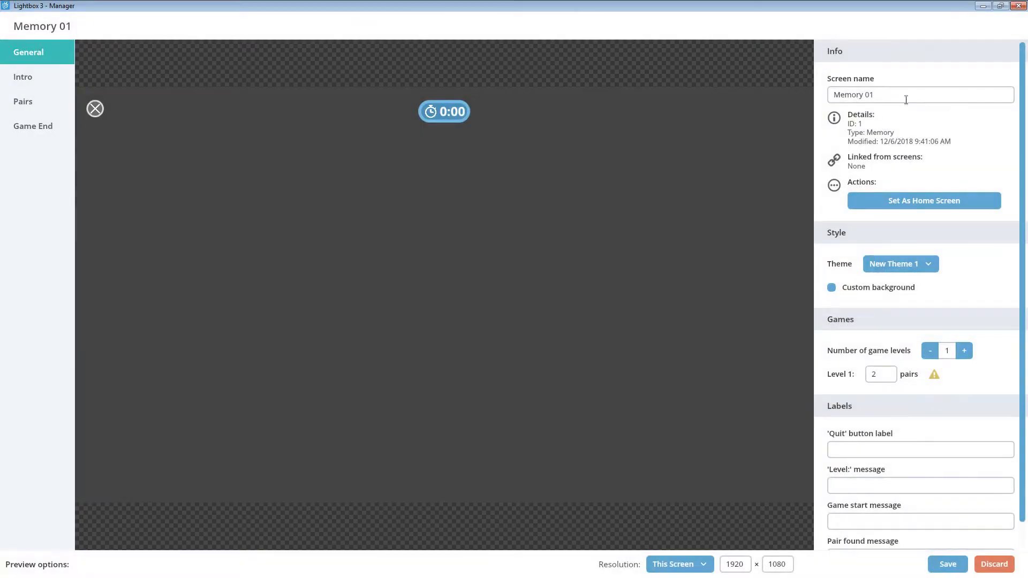
Rename the memory screen as "Sealife & Wildlife"
click(905, 97)
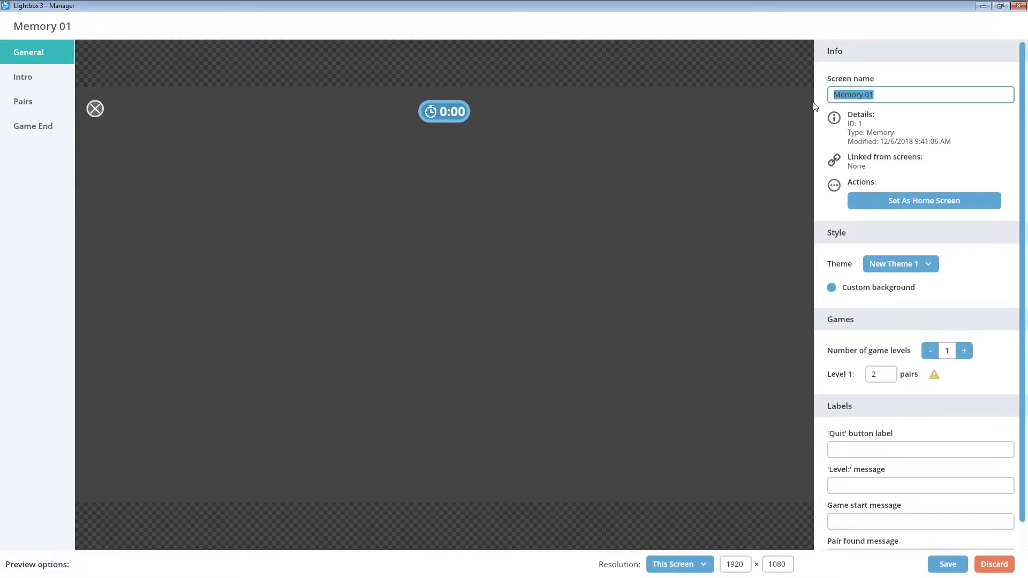
text(Sea)
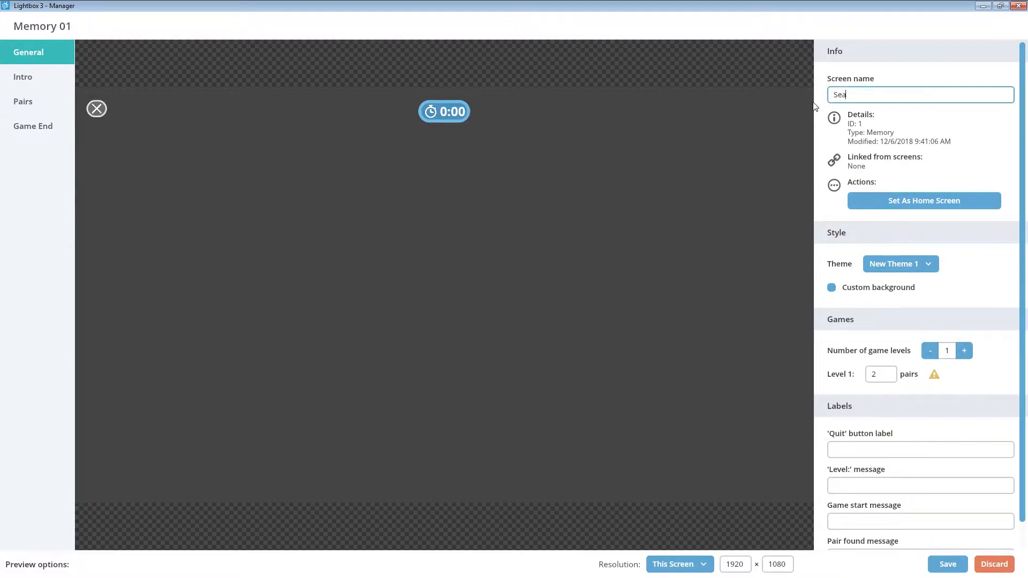
text(life & Wildlife)
click(849, 291)
click(849, 291)
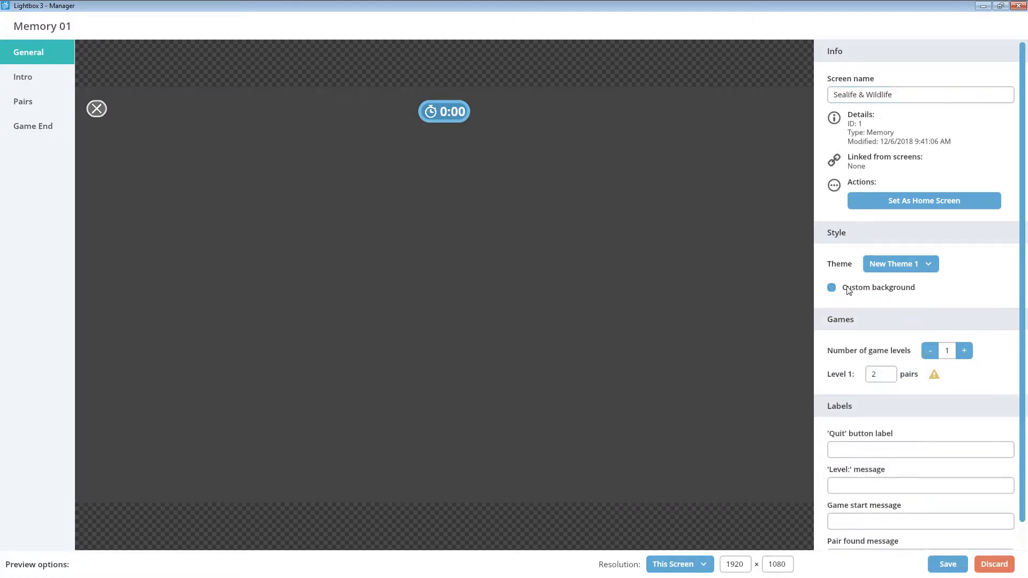
Set the memory game to 2 levels, with 6 pairs in level 1 and 9 pairs in level 2
scroll(872, 326, down, 1)
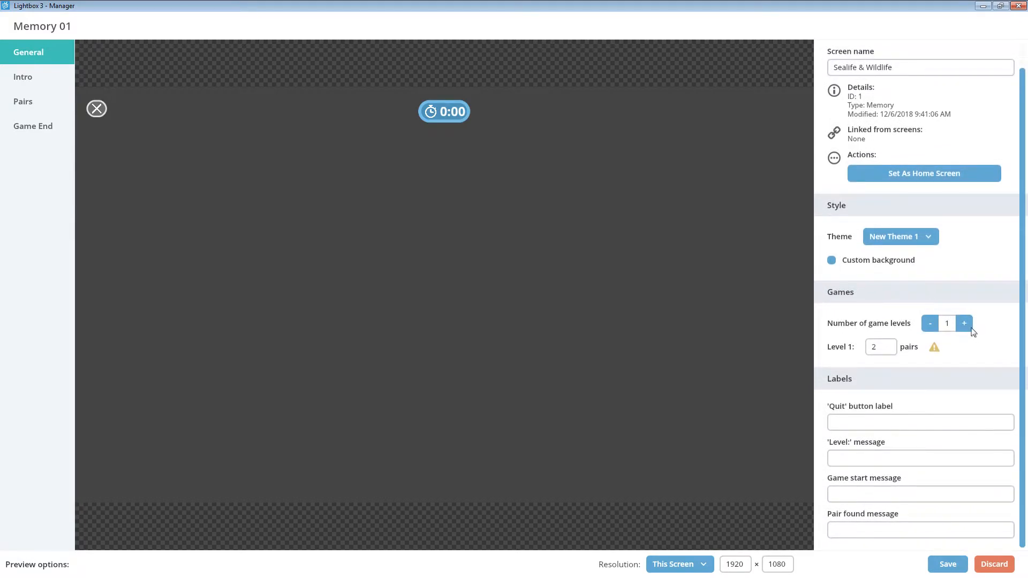
click(964, 323)
click(889, 347)
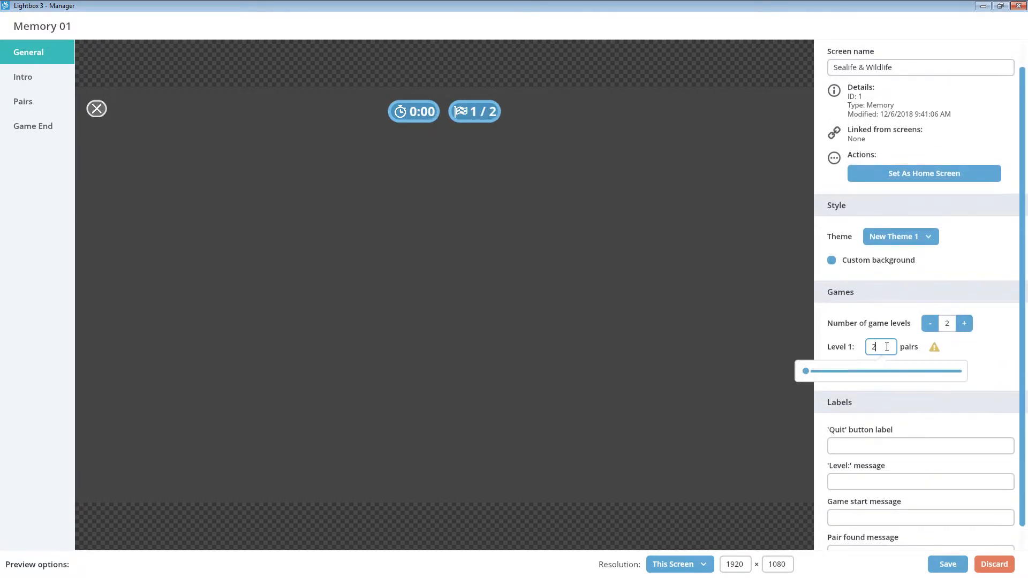
drag(805, 372, 839, 399)
click(866, 324)
click(884, 372)
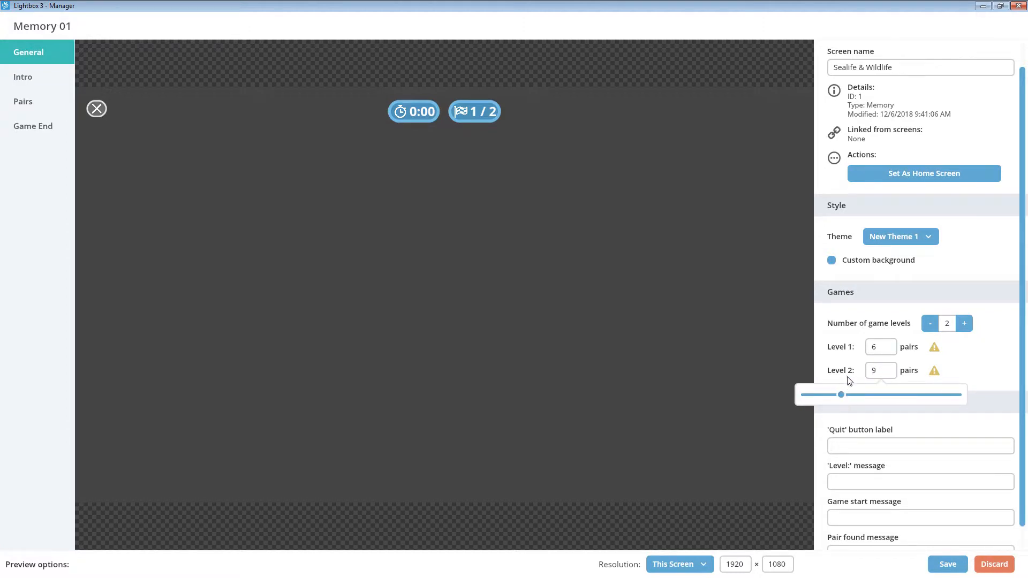
Fill in the labels: "Quit" for the quit button, "Level" for the level message, "Begin!" for game start and "Well Done!" for pair found
scroll(893, 381, down, 1)
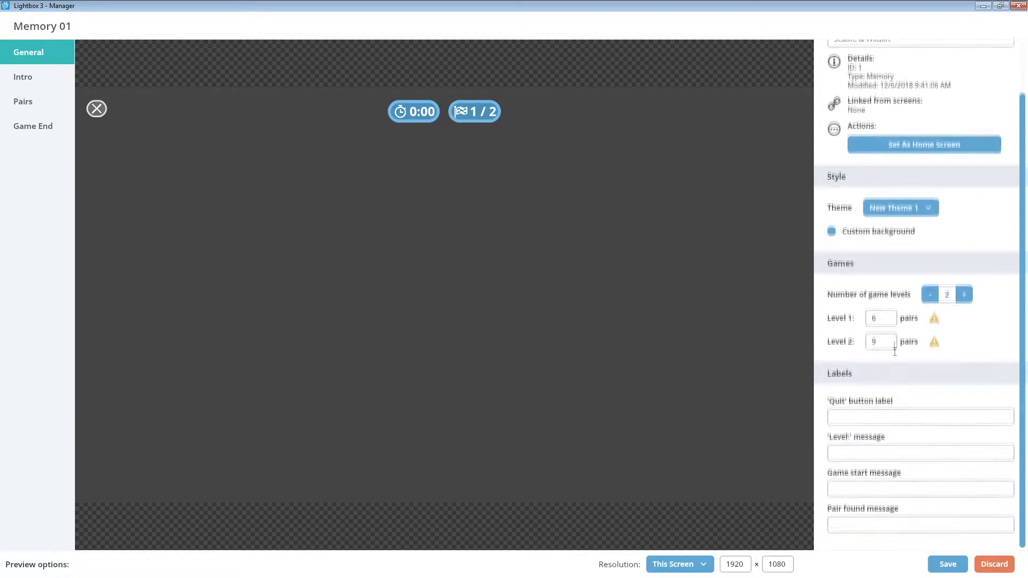
click(908, 421)
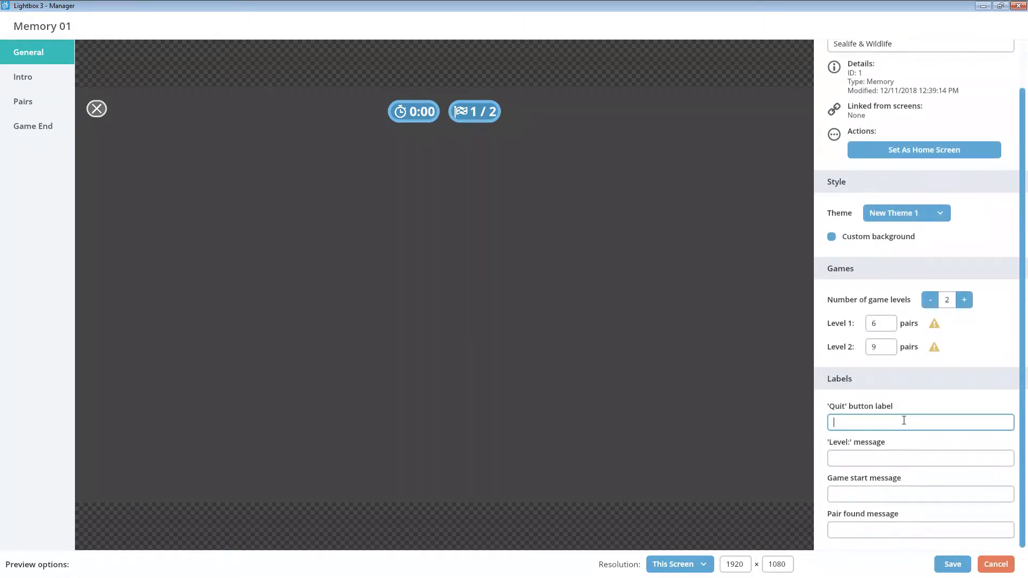
text(Quit)
click(928, 462)
text(Lev)
click(922, 492)
text(Begin!)
click(932, 532)
text(Well Done)
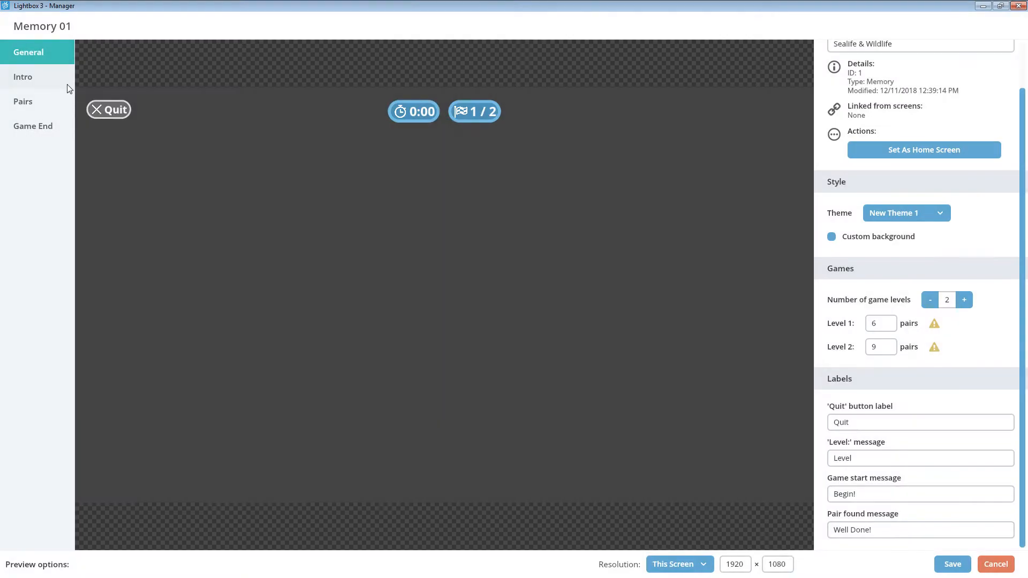
Set the Turtle (Game 1) picture from the library as the intro image
click(66, 84)
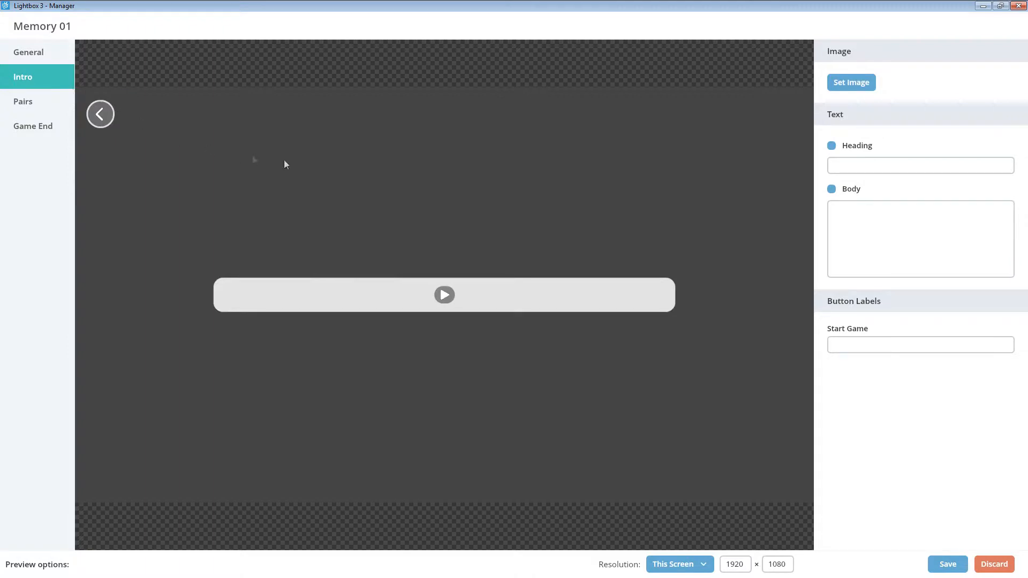
click(857, 82)
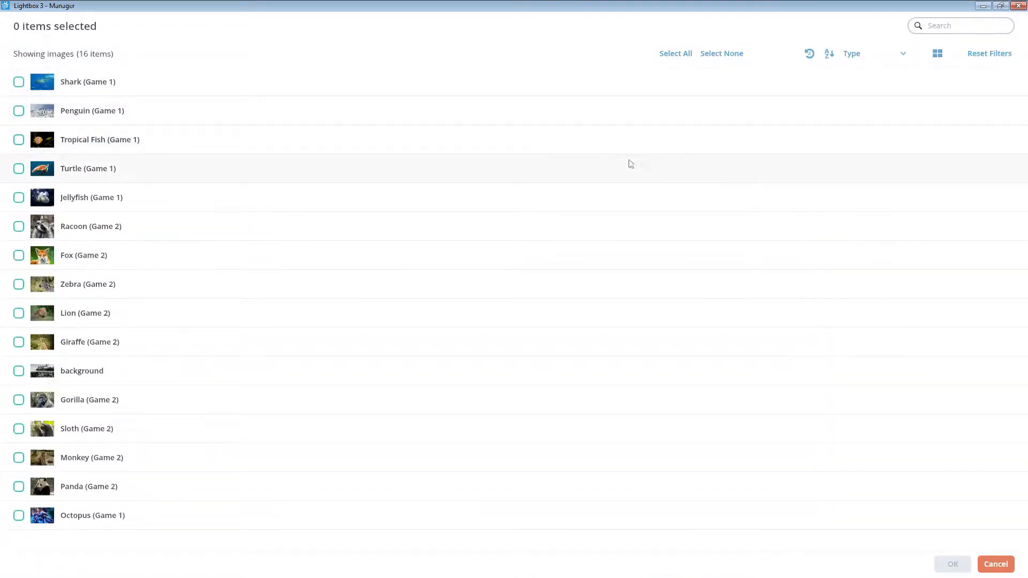
click(479, 170)
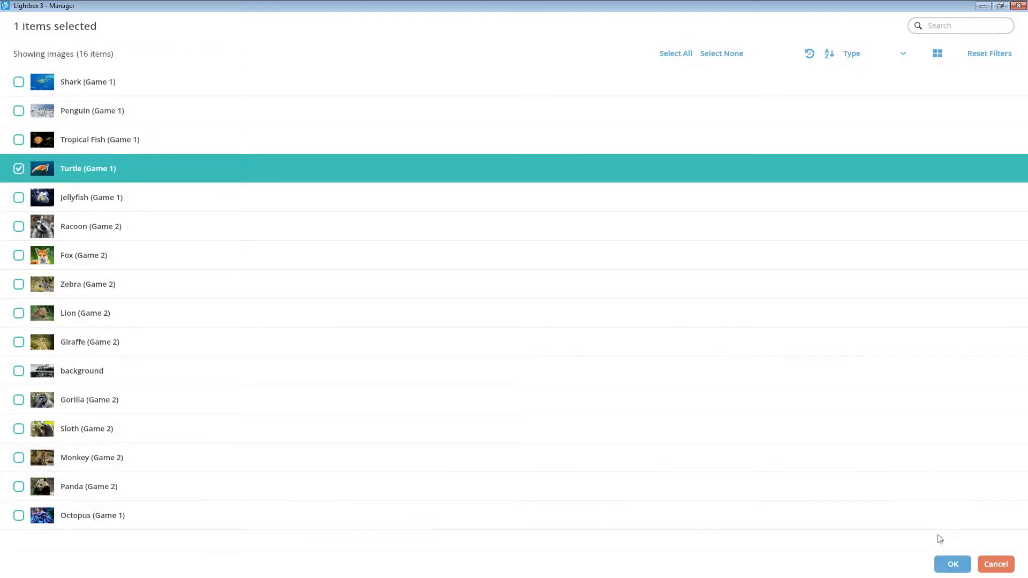
click(952, 565)
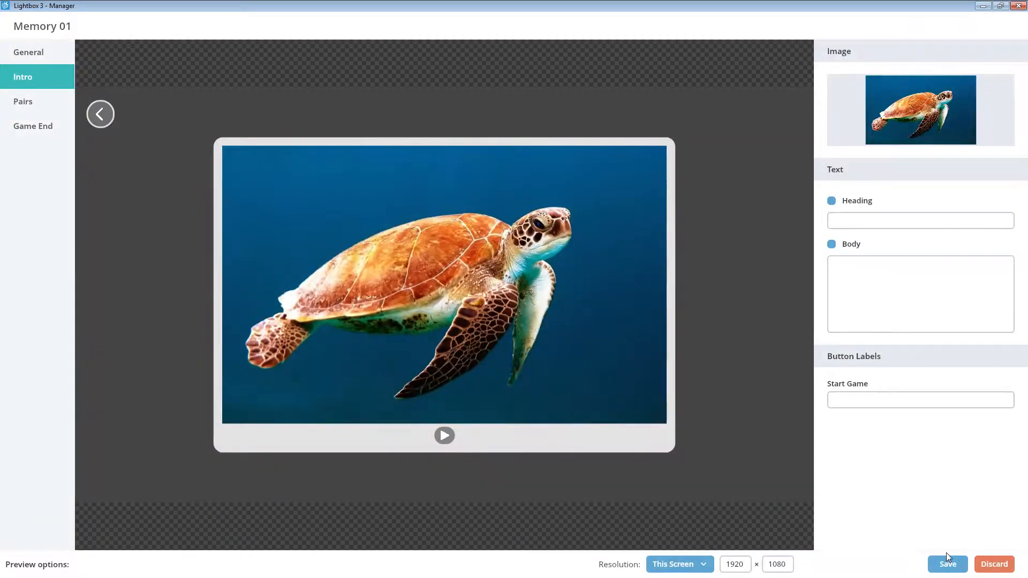
Give the intro the heading "Do you think you have what it takes to match the pairs?" and the start game label "Press to Begin"
click(867, 220)
text(Do you think you have what it takes to match the pairs?)
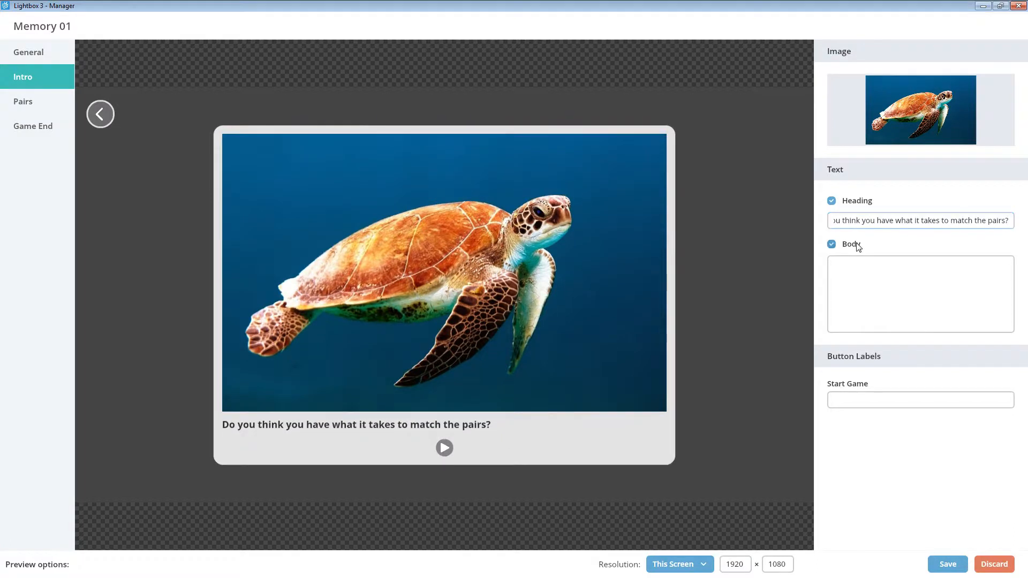
click(881, 397)
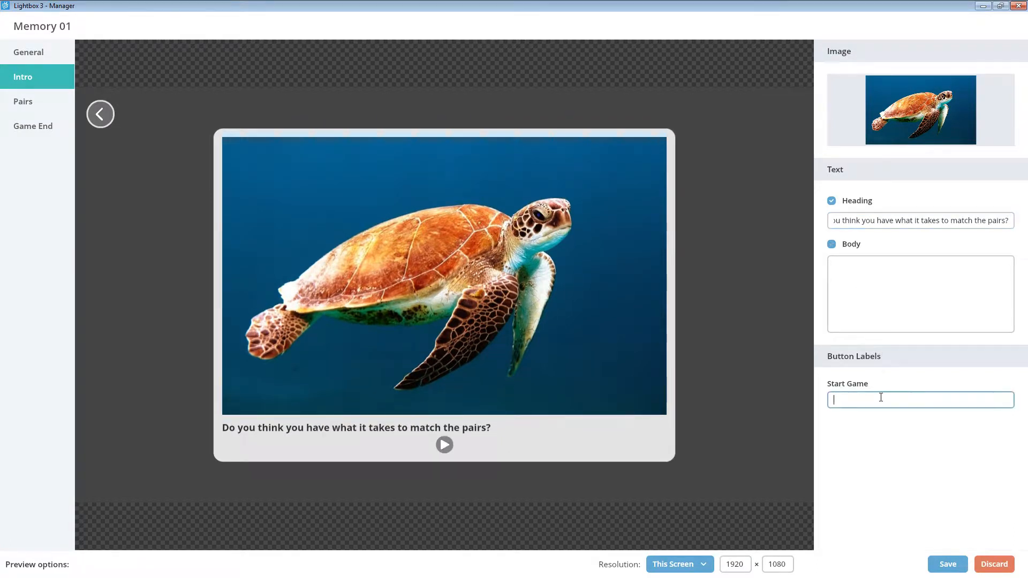
text(Press to Beg)
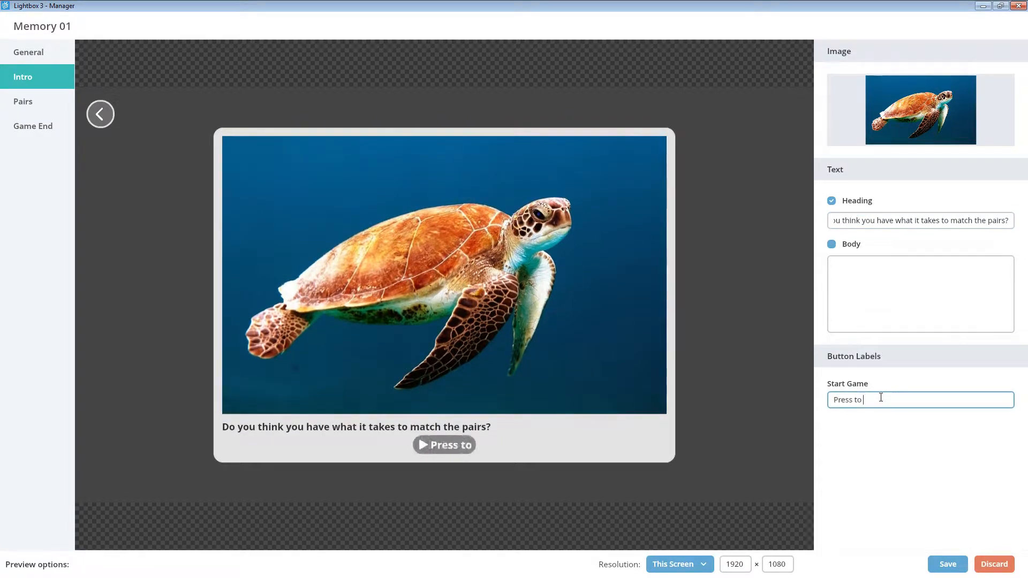
text(in)
click(874, 385)
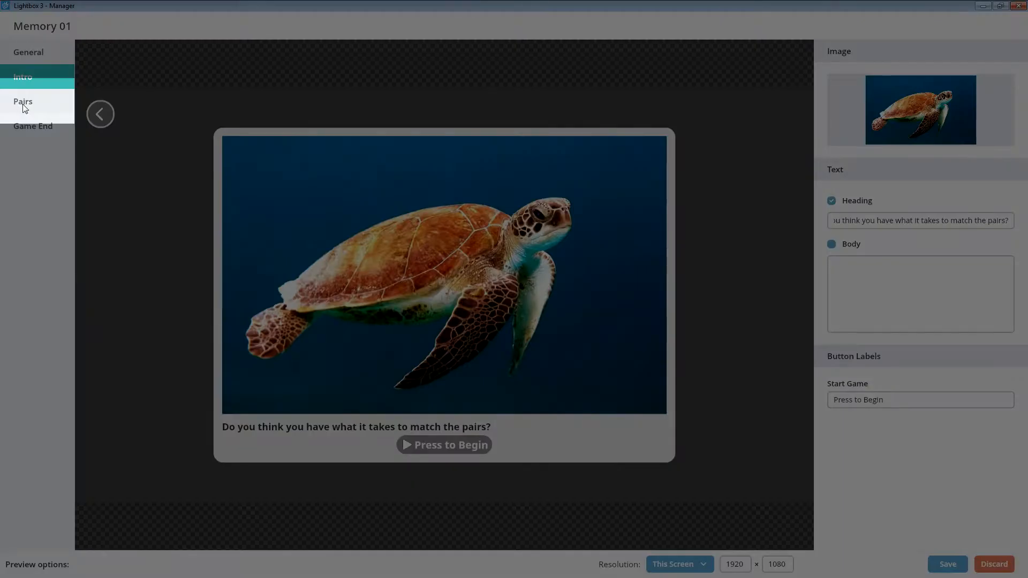
Select the six Game 1 images from the library for the pairs: Shark, Penguin, Tropical Fish, Turtle, Jellyfish and Octopus
click(24, 106)
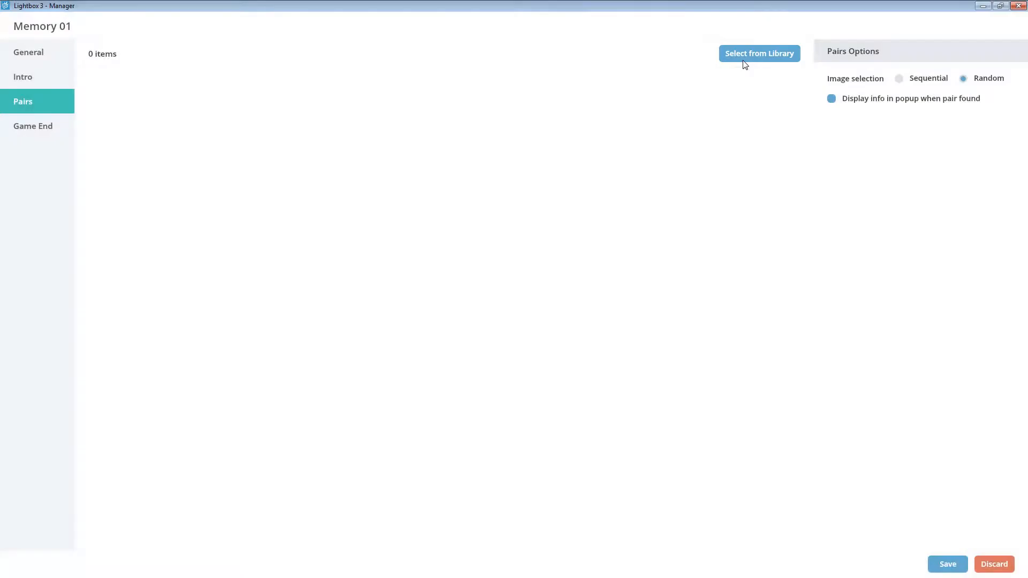
click(744, 62)
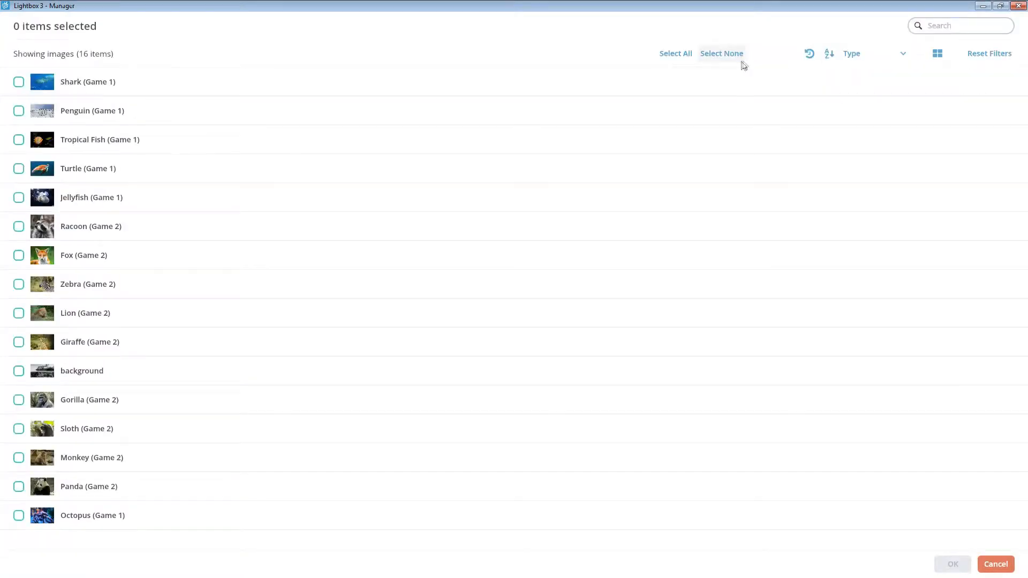
click(716, 80)
click(702, 99)
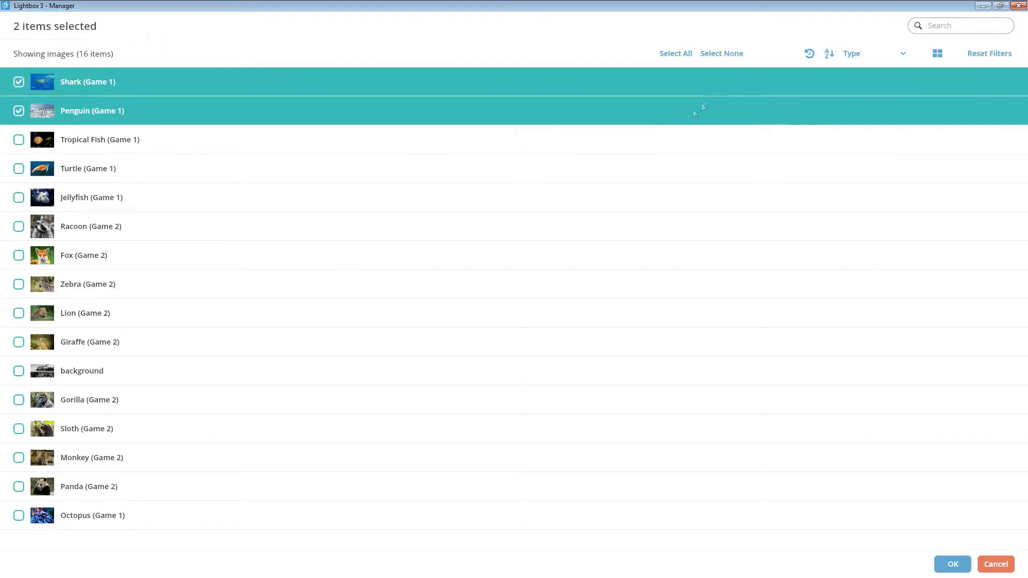
click(665, 140)
click(653, 167)
click(640, 191)
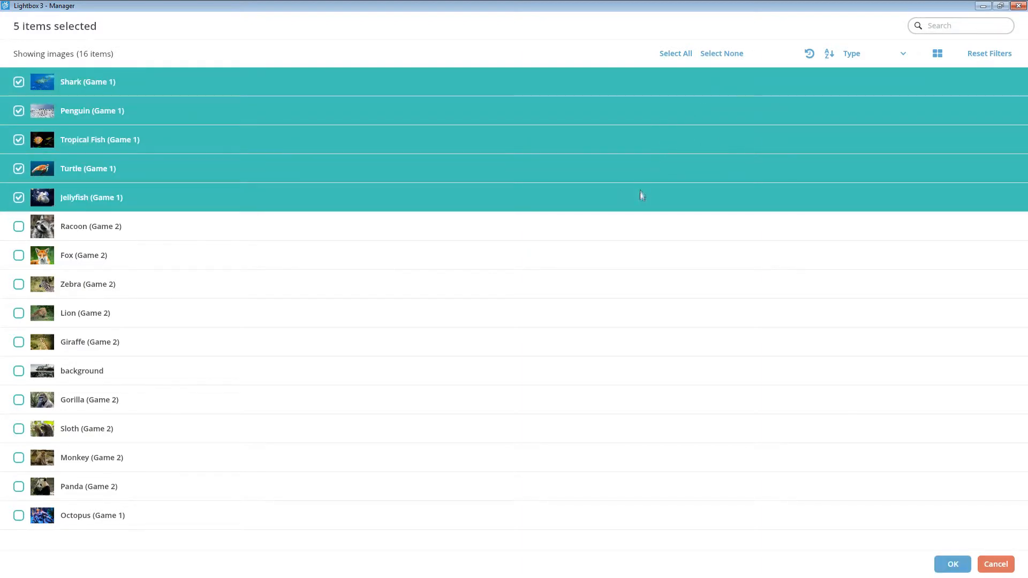
click(512, 516)
Include the nine Game 2 images in the pairs selection (Racoon, Fox, Zebra, Lion, Giraffe, Gorilla, Monkey, Sloth, Panda) and confirm it
click(534, 235)
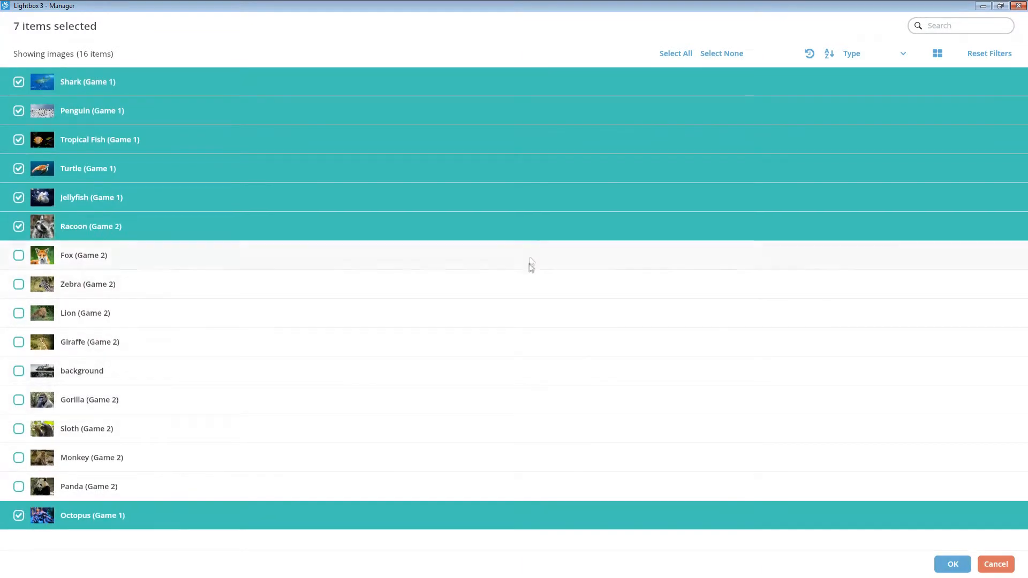
click(533, 255)
click(527, 285)
click(523, 317)
click(516, 343)
click(512, 401)
click(503, 460)
click(500, 428)
click(535, 487)
click(953, 565)
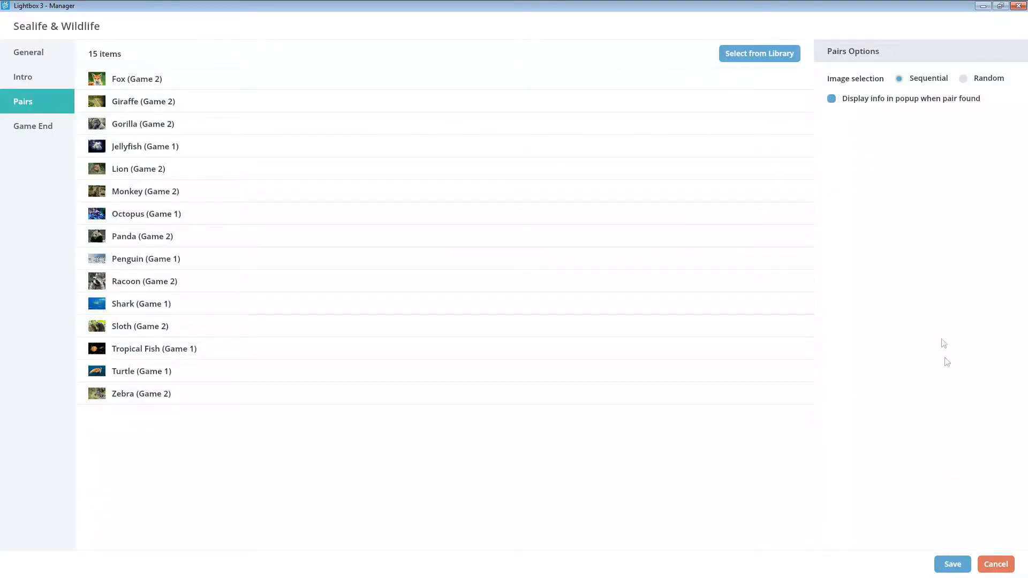
Use sequential image selection and move the Game 1 images to the front: Octopus, Jellyfish, Penguin, Shark, Tropical Fish, Turtle
click(964, 79)
click(898, 79)
drag(781, 219, 770, 110)
drag(769, 106, 771, 80)
drag(771, 169, 771, 102)
drag(771, 258, 771, 124)
drag(760, 301, 769, 144)
drag(772, 356, 773, 170)
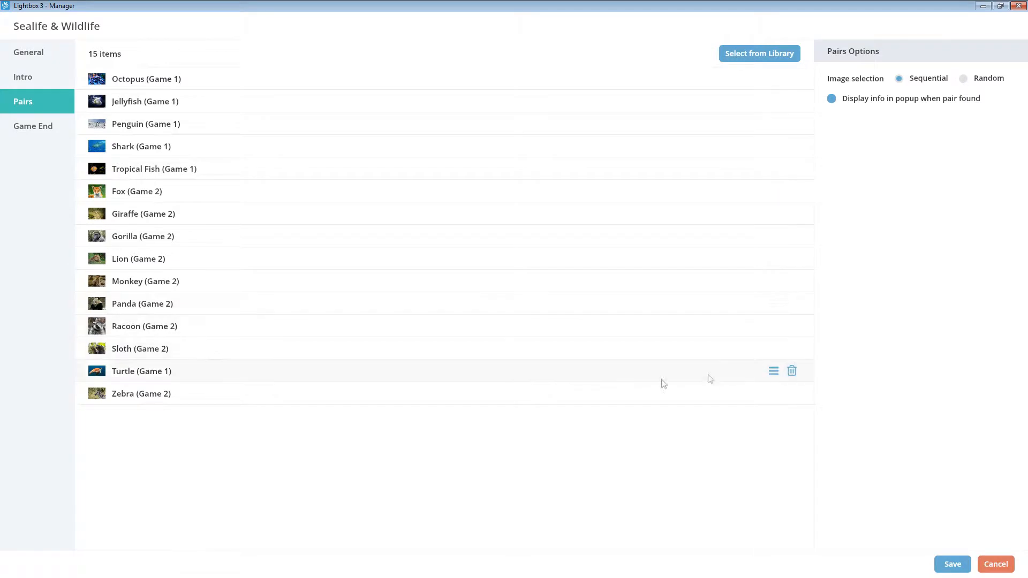
drag(774, 372, 781, 202)
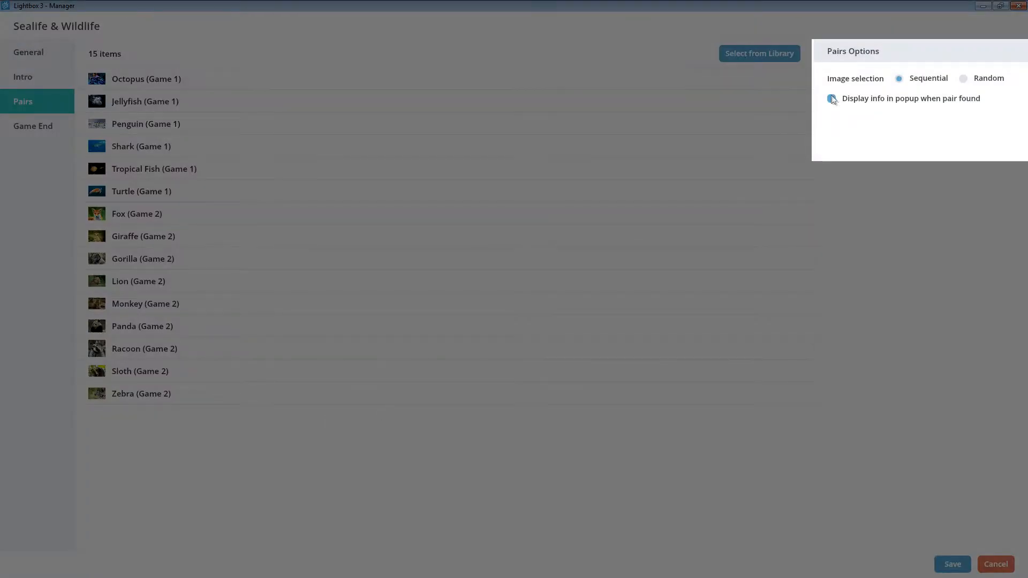
Enable the info popup for found pairs with the close button label "Close" and save the screen
click(831, 99)
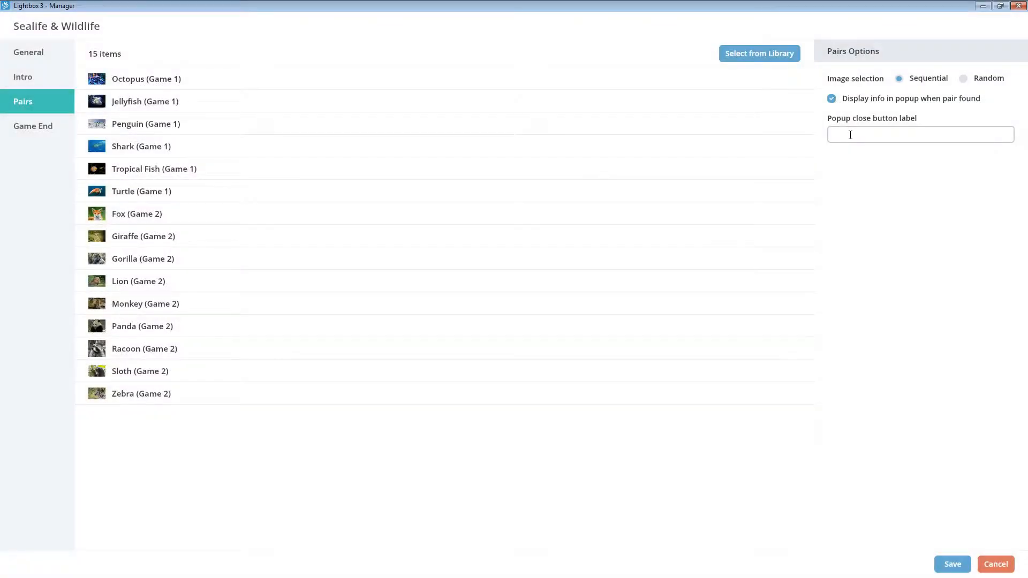
click(851, 135)
click(868, 164)
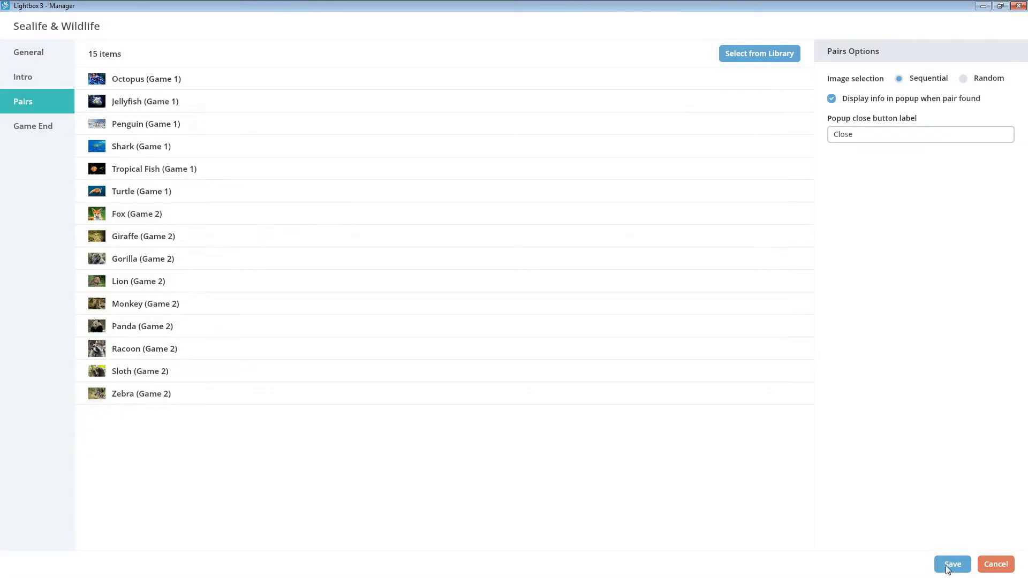
click(953, 564)
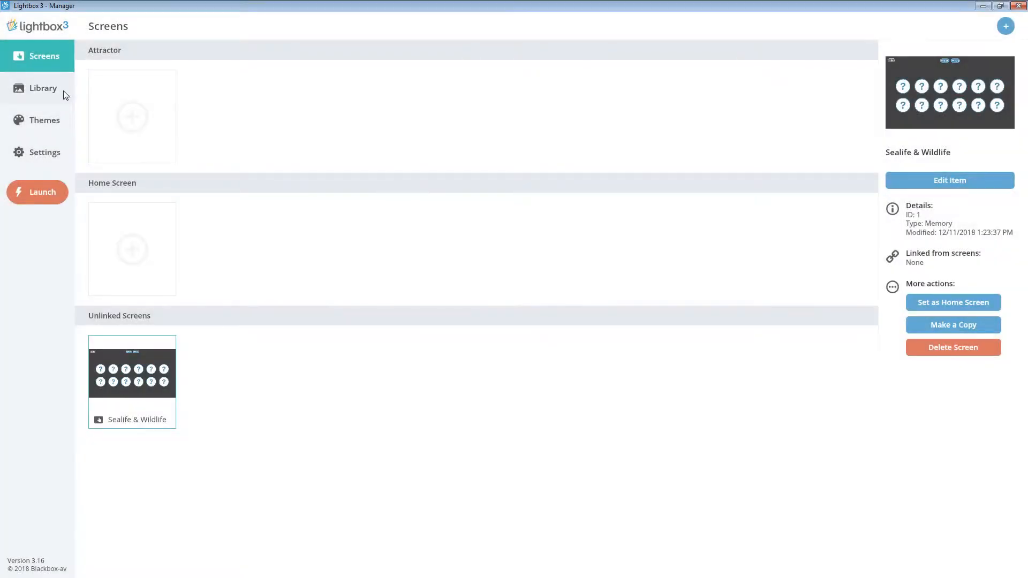
Give the Fox (Game 2) library image a description starting "Foxes live around the world in many diverse habitats including forests, grasslands, mountains, and deserts."
click(63, 91)
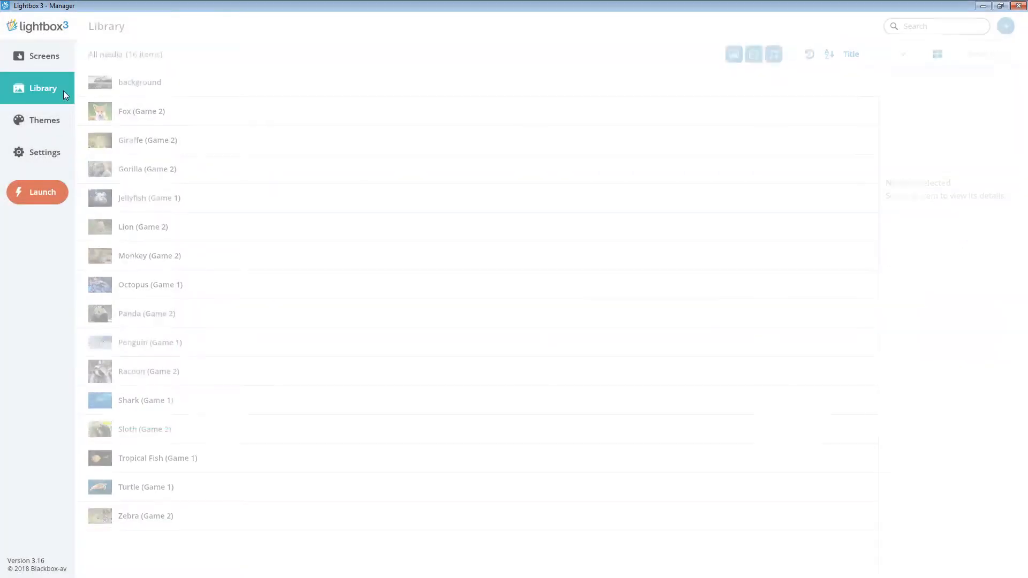
click(252, 118)
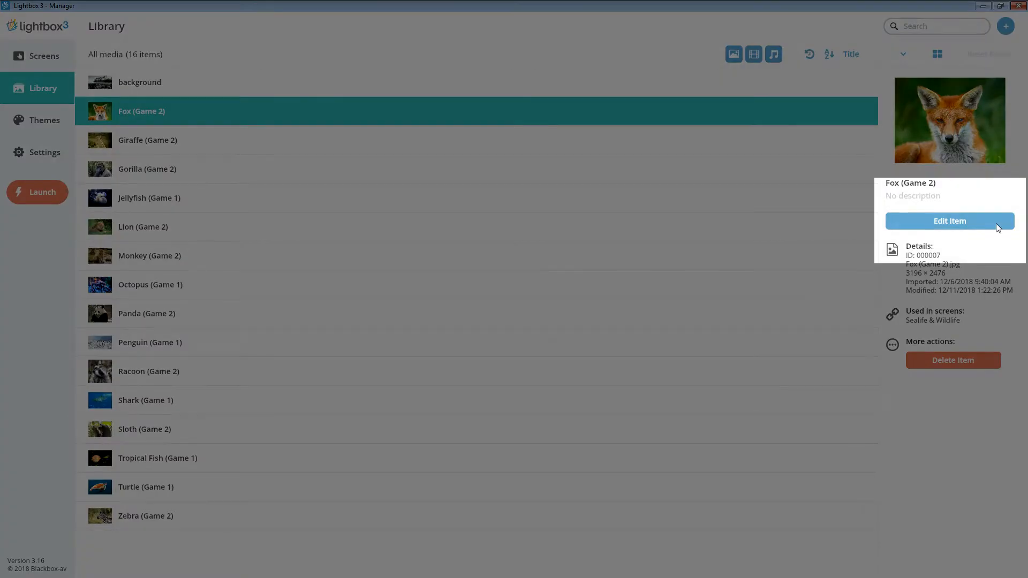
click(991, 221)
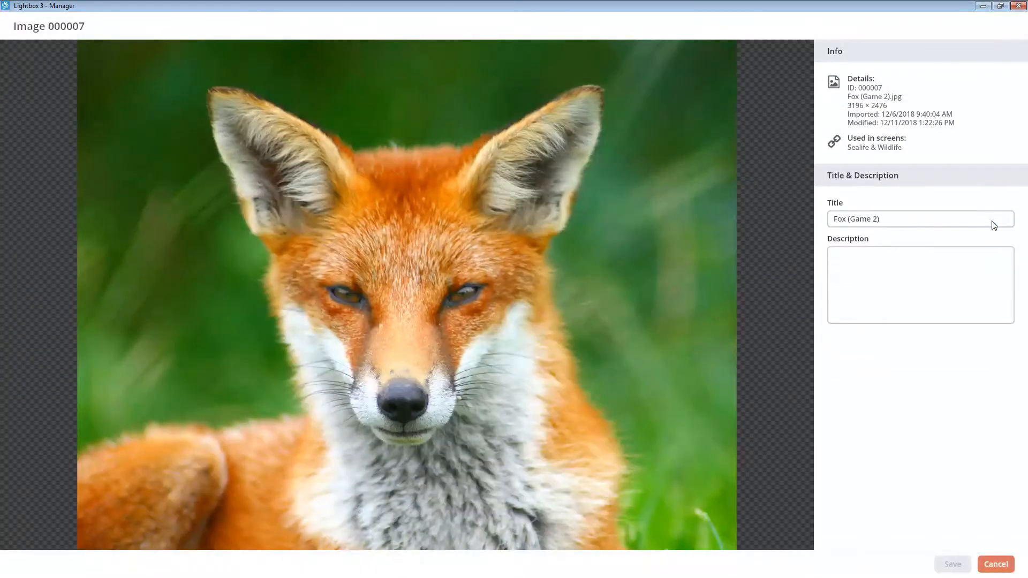
click(995, 259)
text(Foxes live around the world in many diverse habitats including forests, grasslands, mountains, and deserts. They also adapt well to human environments such as farms, suburban areas, and even large communities.)
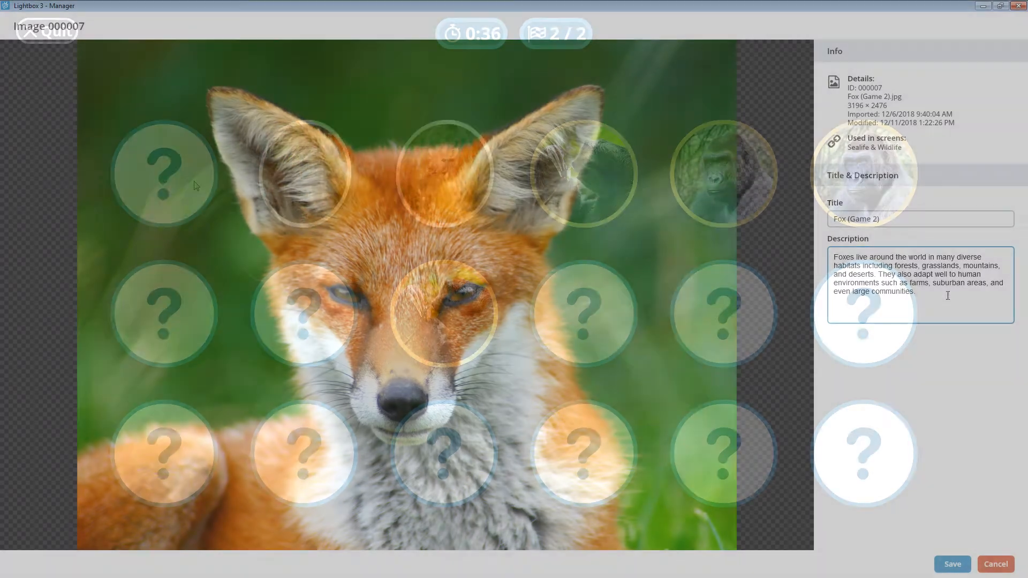
Turn over two cards in level 2 of the running memory game to look for a matching pair
click(188, 179)
click(853, 312)
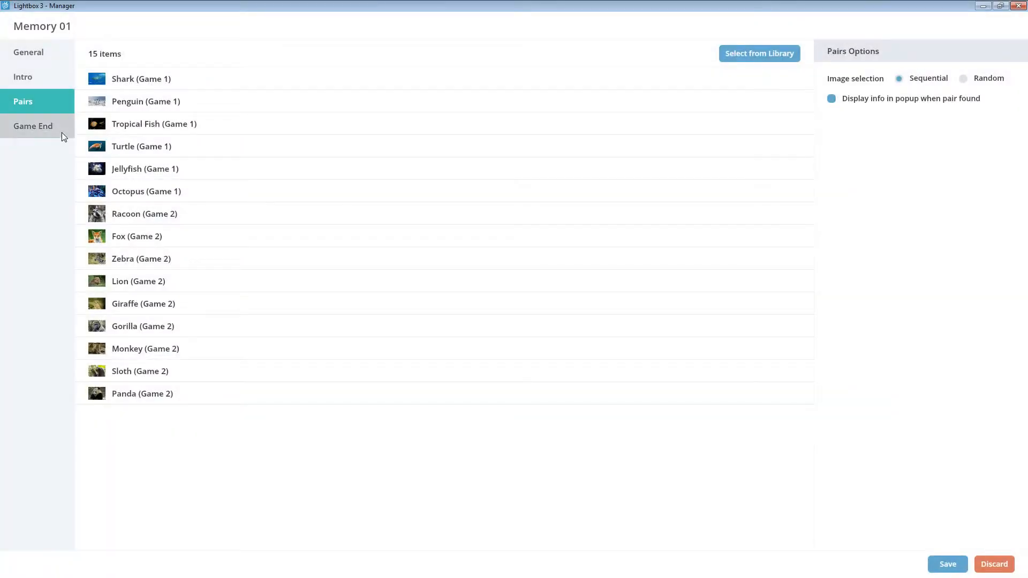
Set the Sloth (Game 2) picture from the library as the game end image
click(63, 135)
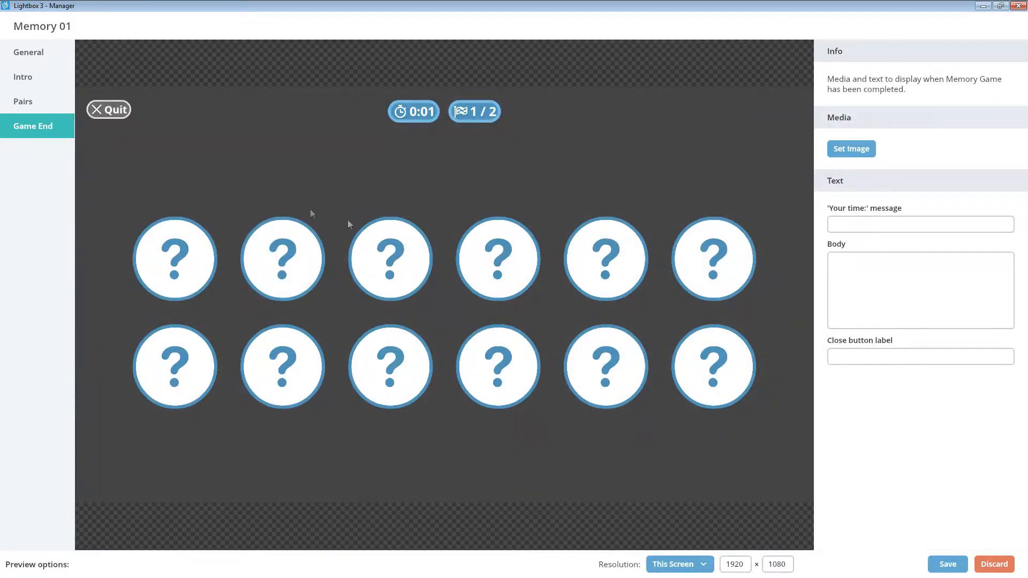
click(849, 153)
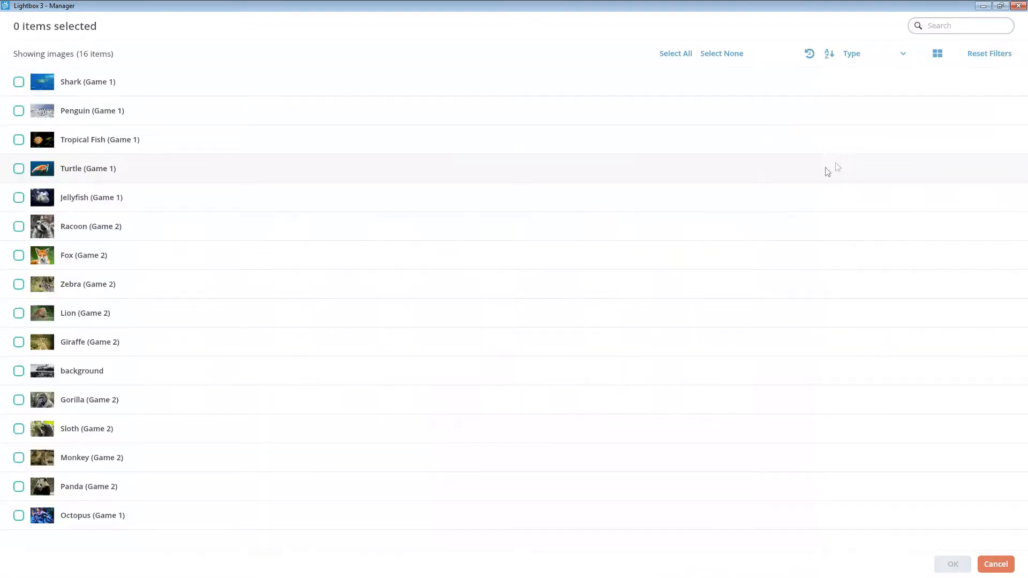
click(176, 428)
click(952, 564)
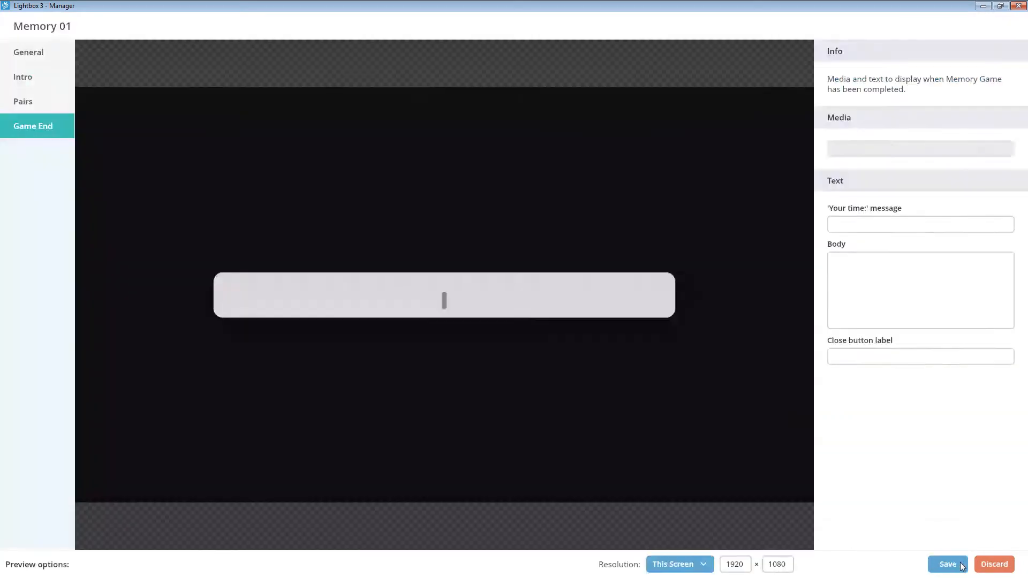
Set the game end time message to "Your time is:" and enter body text starting "Did you know that Sloths are tropical mammals"
click(948, 280)
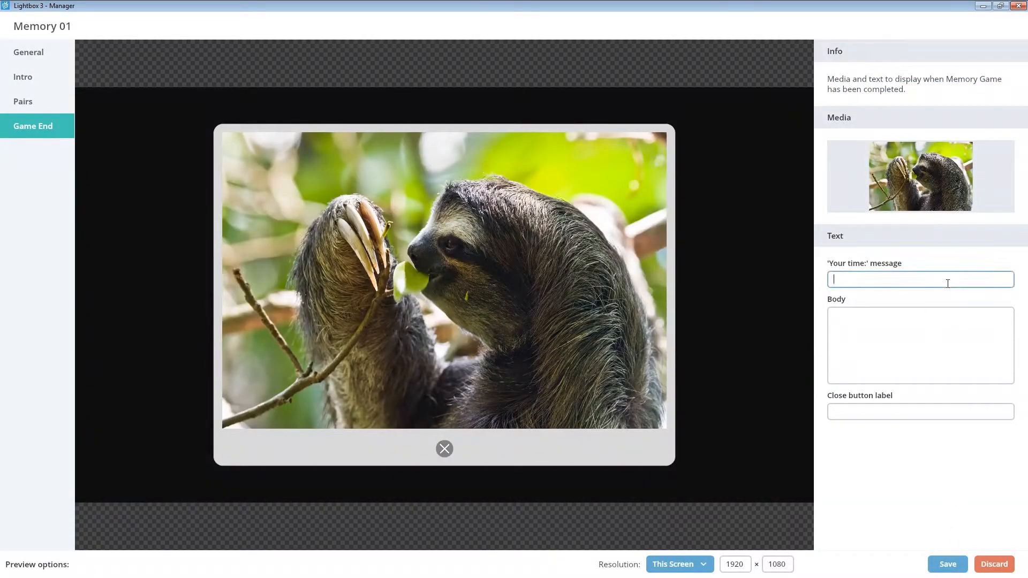
text(Yo)
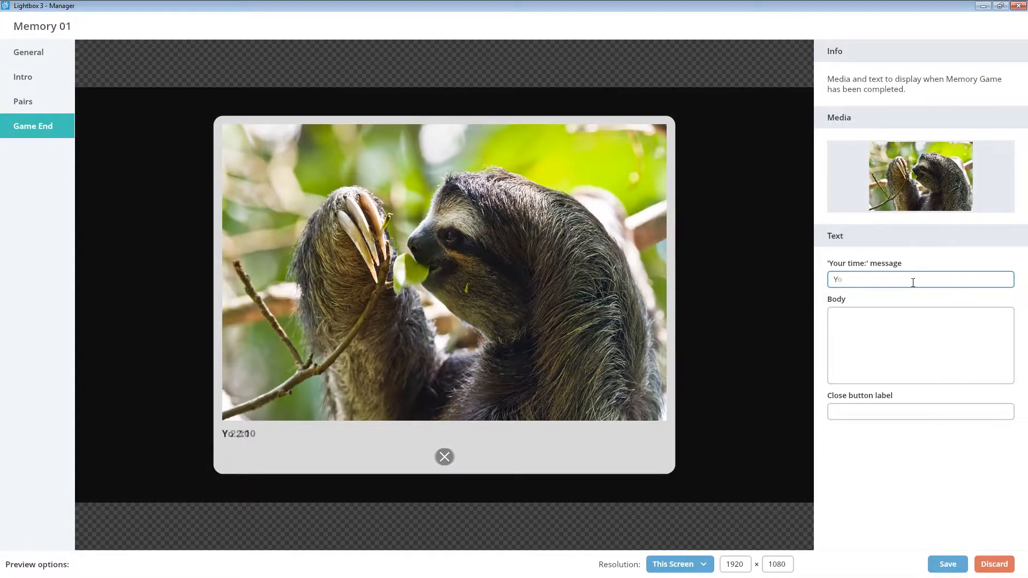
text(ur time is:)
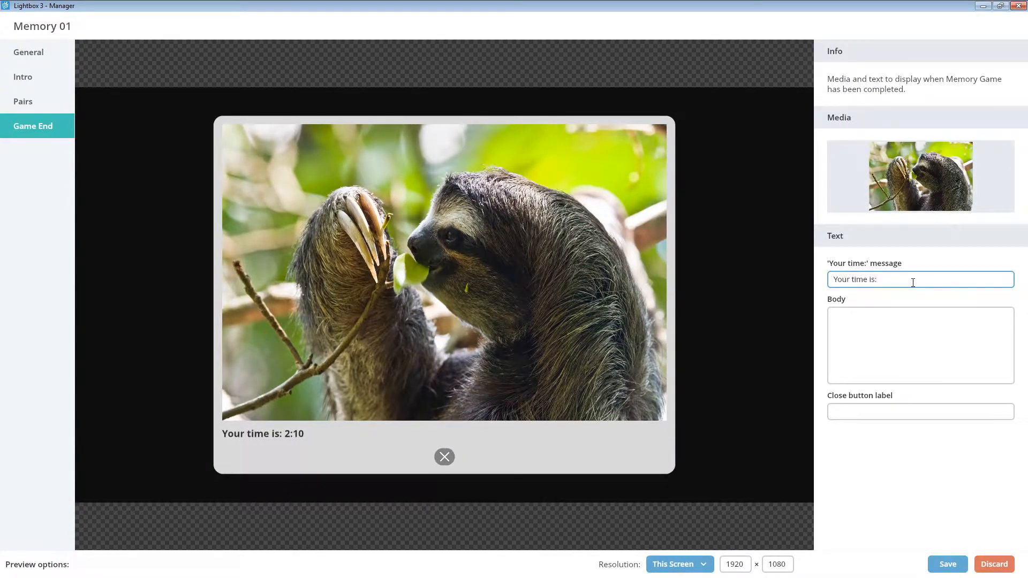
click(884, 319)
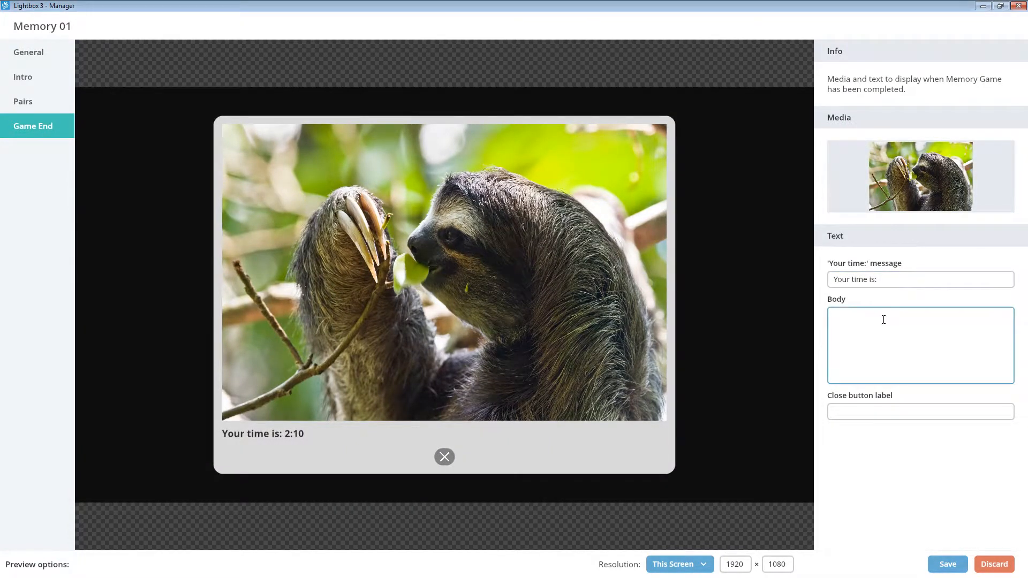
text(Did you kn)
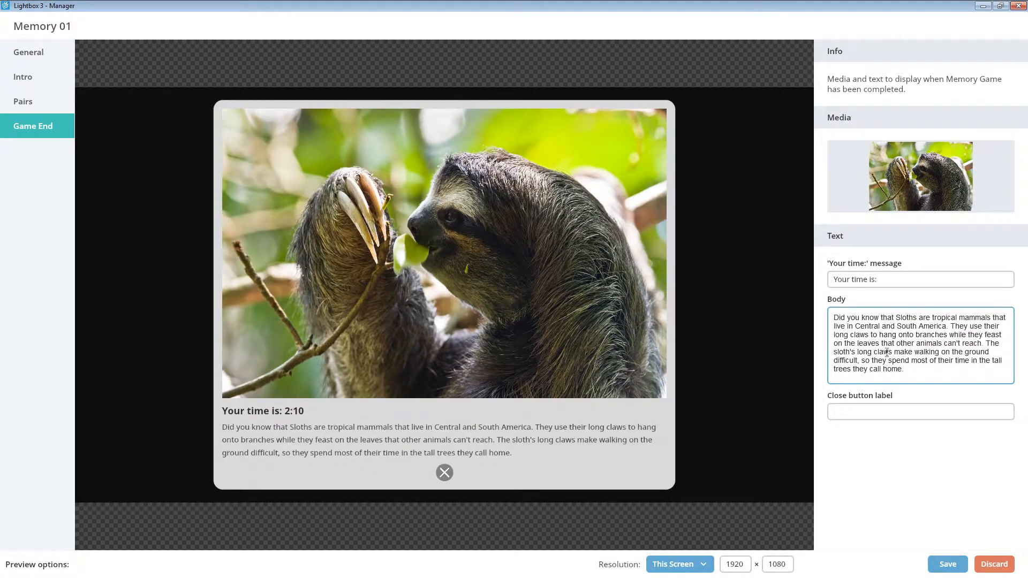
Label the game end close button "Press to Exit" and save the memory screen
click(902, 412)
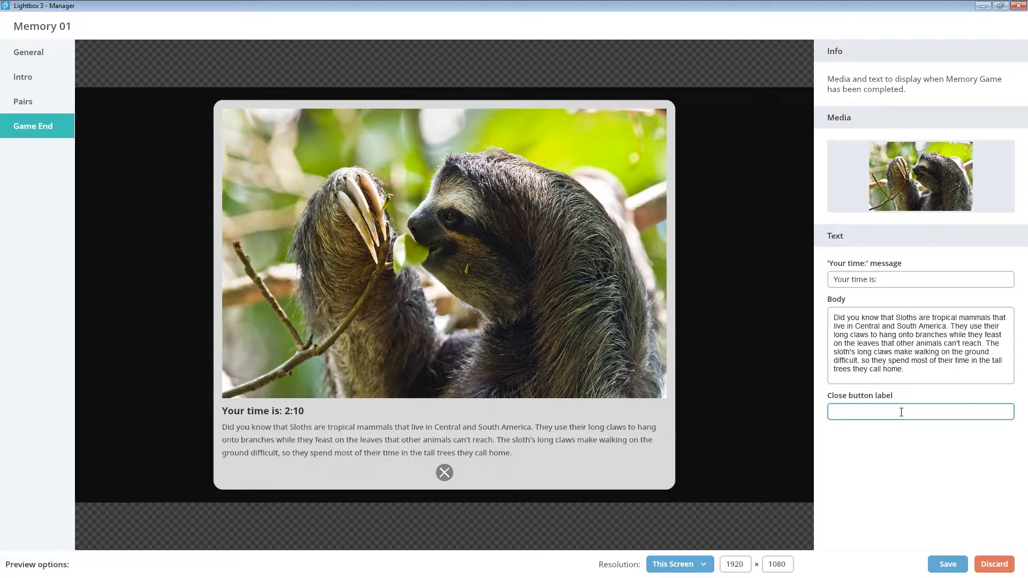
text(Press to Exit)
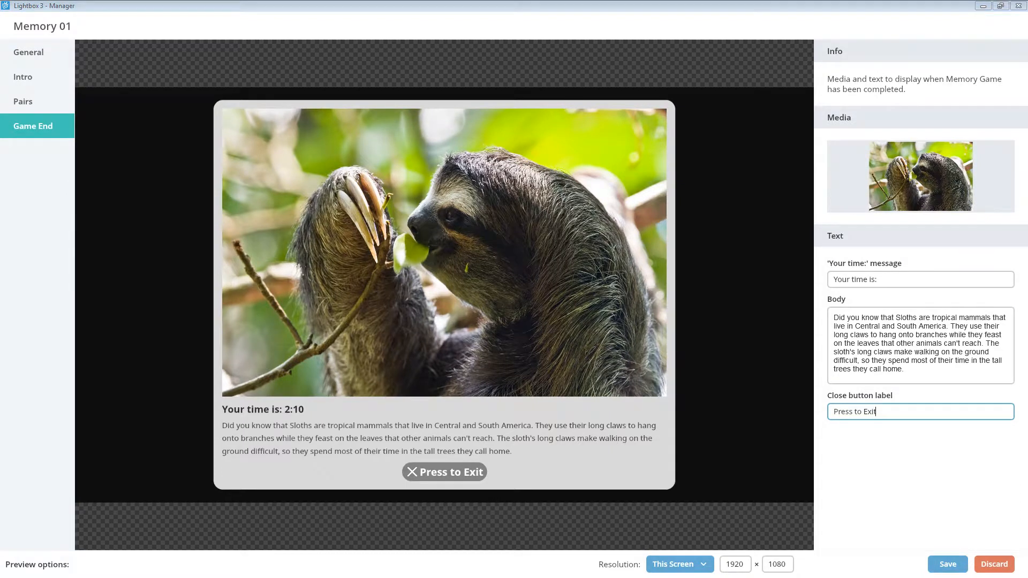
click(931, 563)
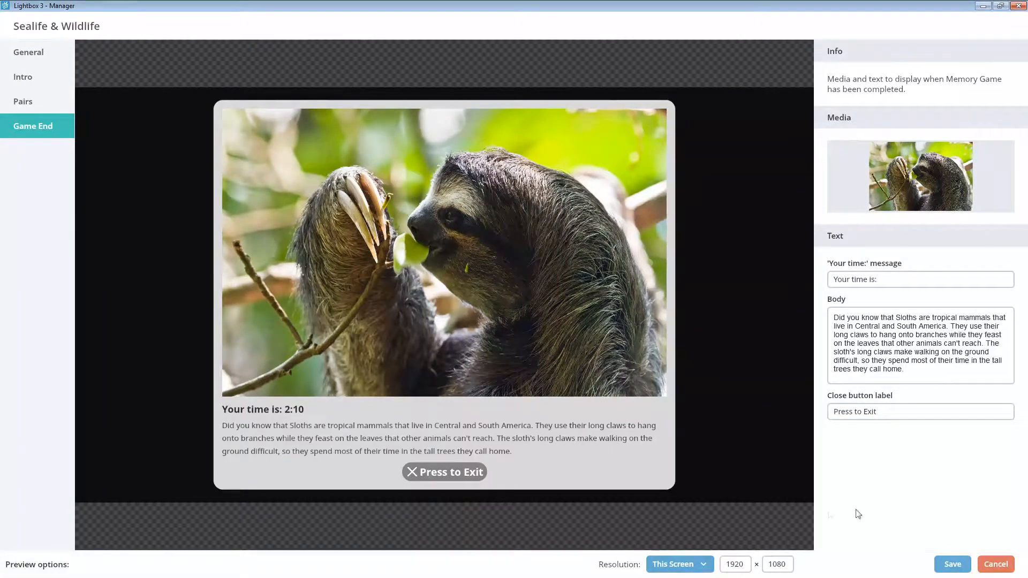
Play the memory game in the General settings preview, turning over cards to match the jellyfish pair
click(64, 51)
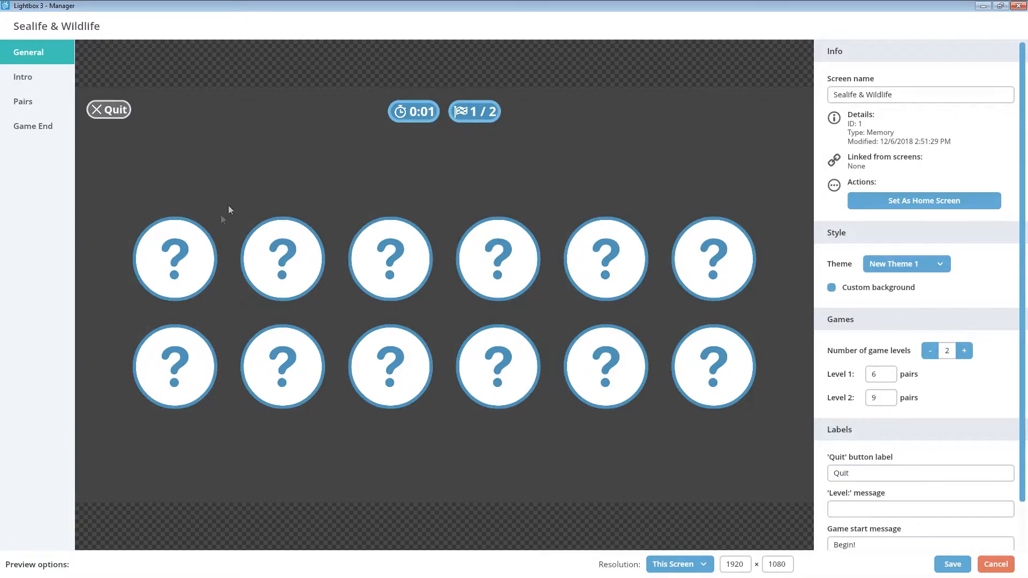
click(180, 279)
click(416, 391)
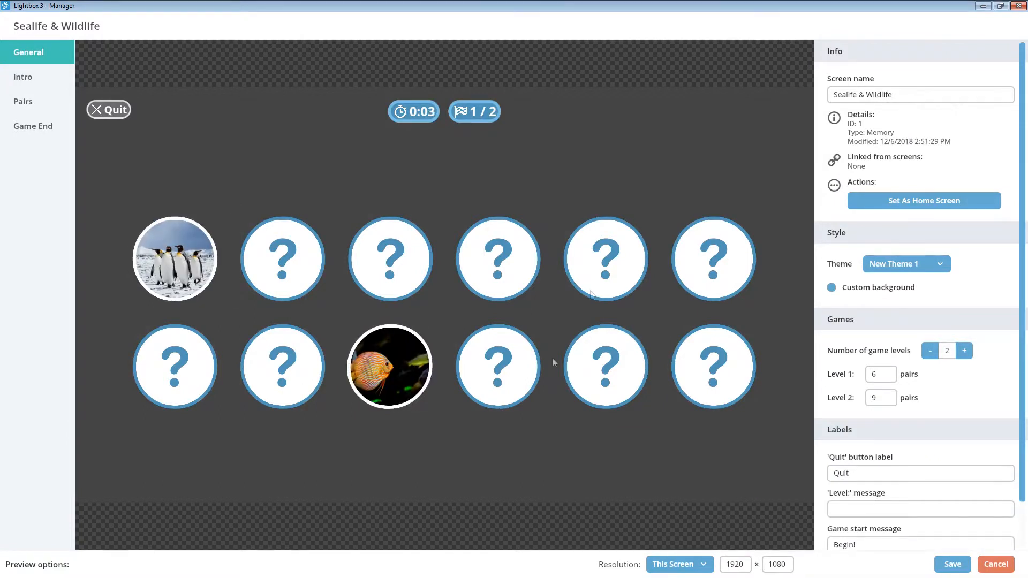
click(593, 274)
click(410, 276)
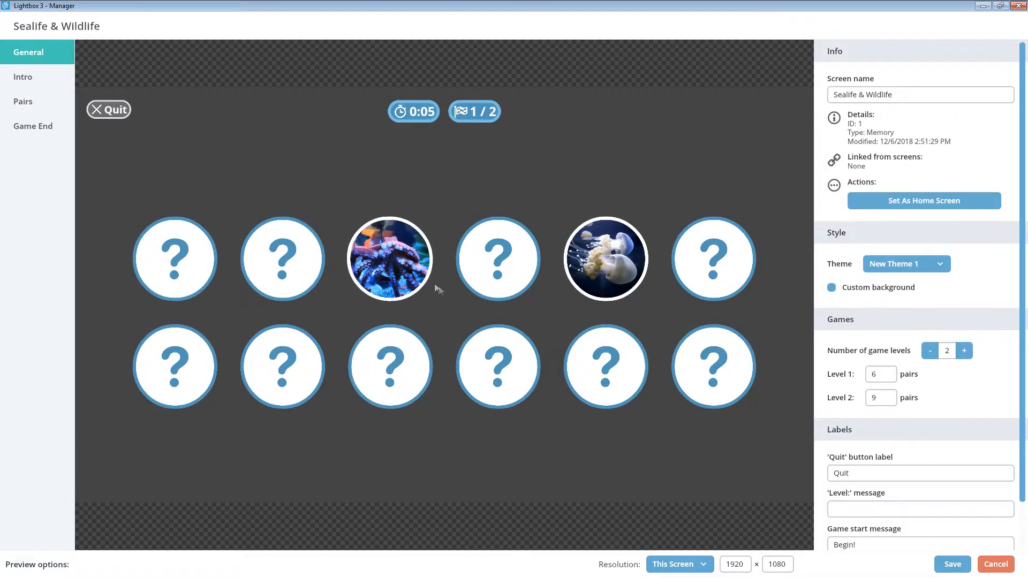
click(571, 366)
click(609, 293)
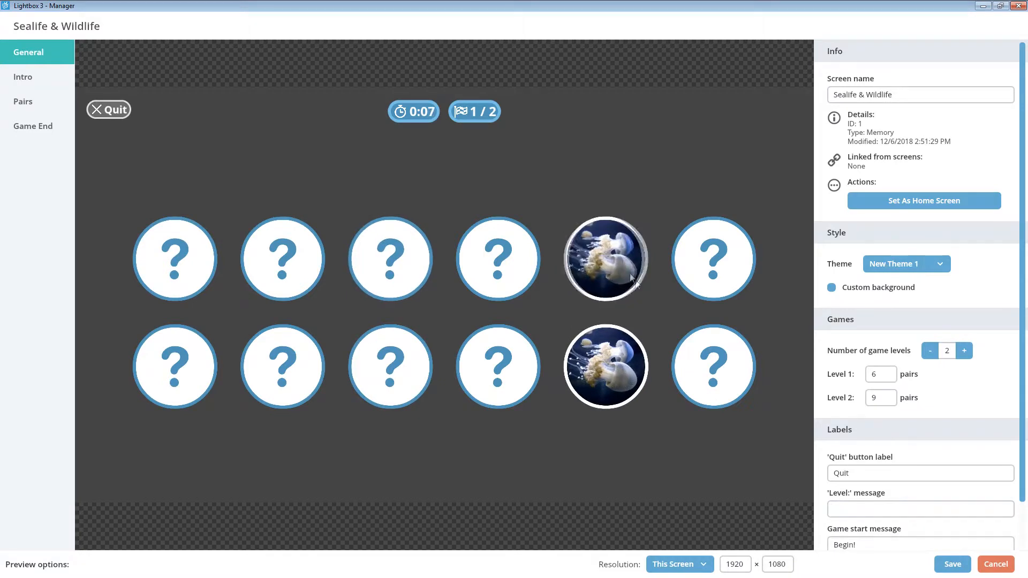
Try adjusting the number of pairs in level 1
click(878, 375)
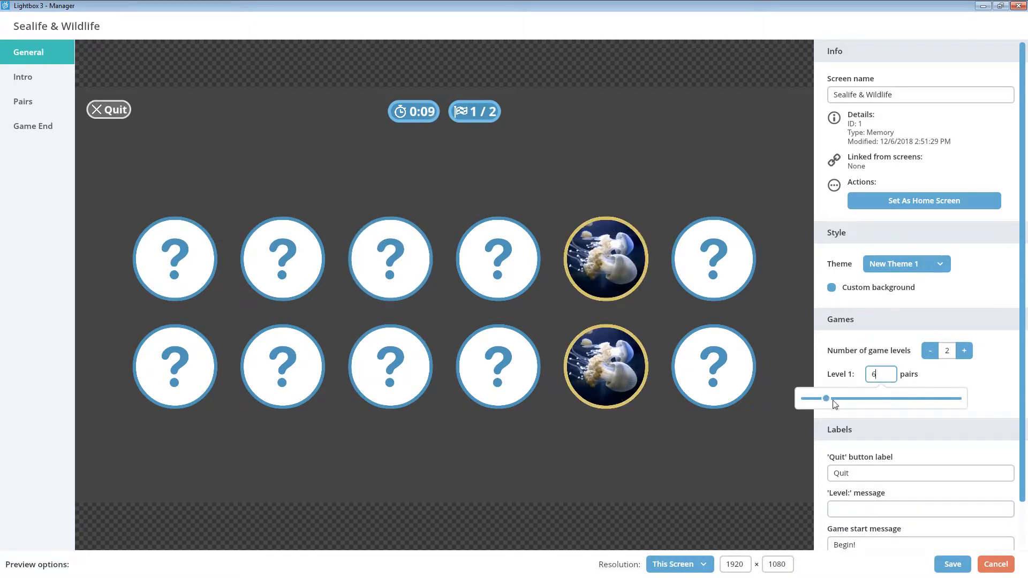
mouse_move(826, 399)
mouse_down()
mouse_move(861, 402)
mouse_move(829, 400)
mouse_up()
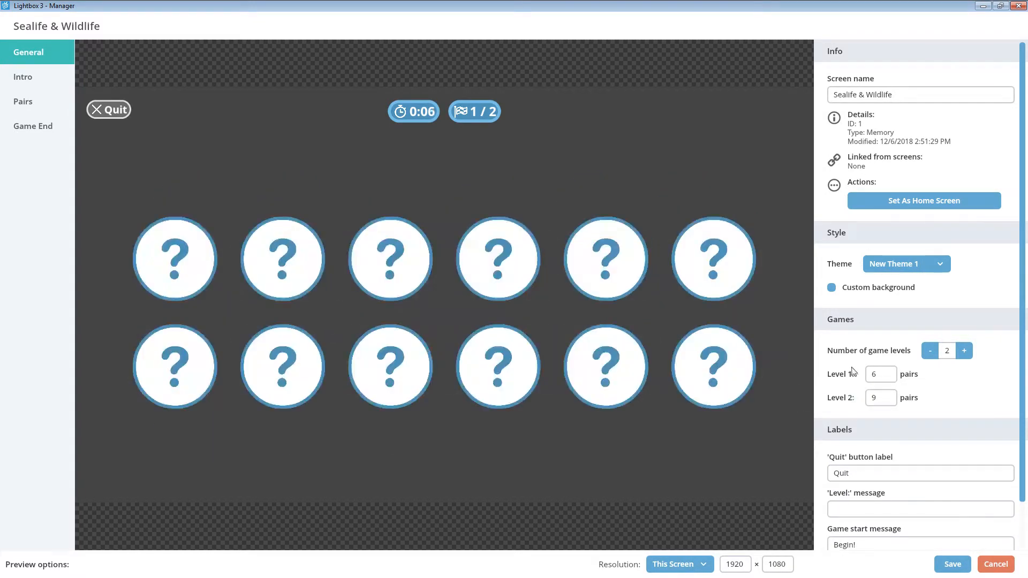
Save the memory game and set Sealife & Wildlife as the home screen
click(955, 567)
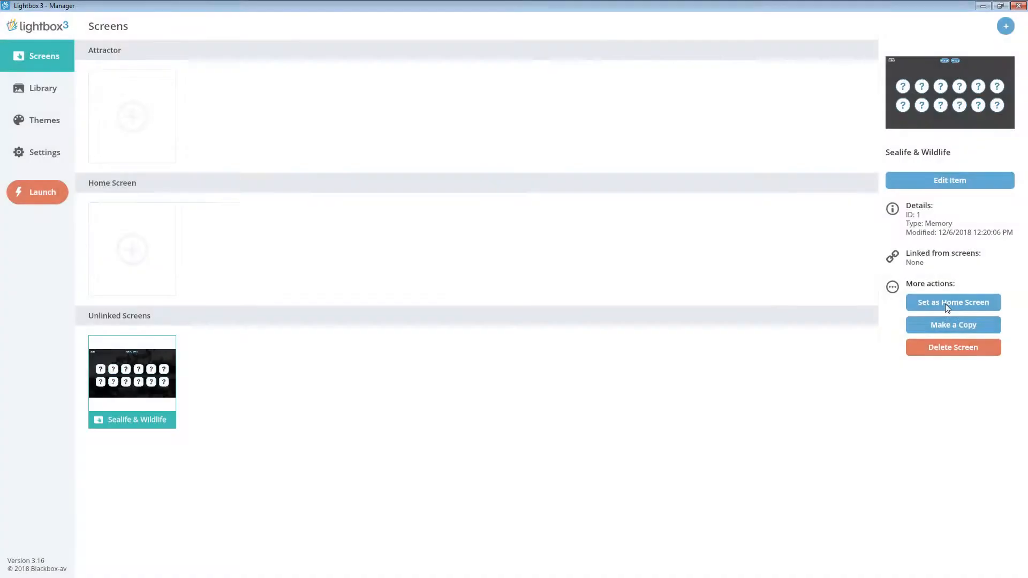
click(946, 304)
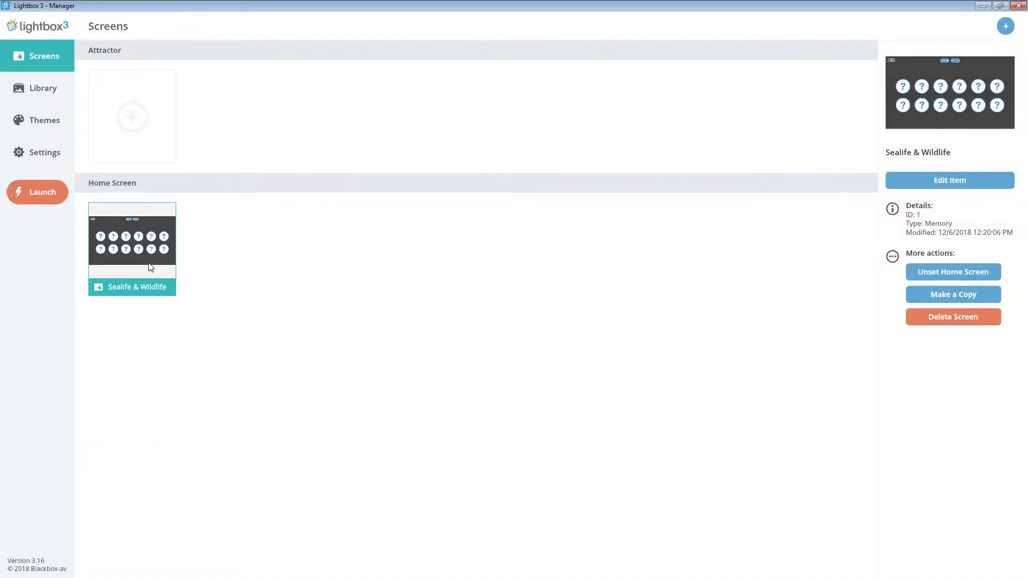
Unset Sealife & Wildlife as the home screen
click(947, 276)
click(413, 359)
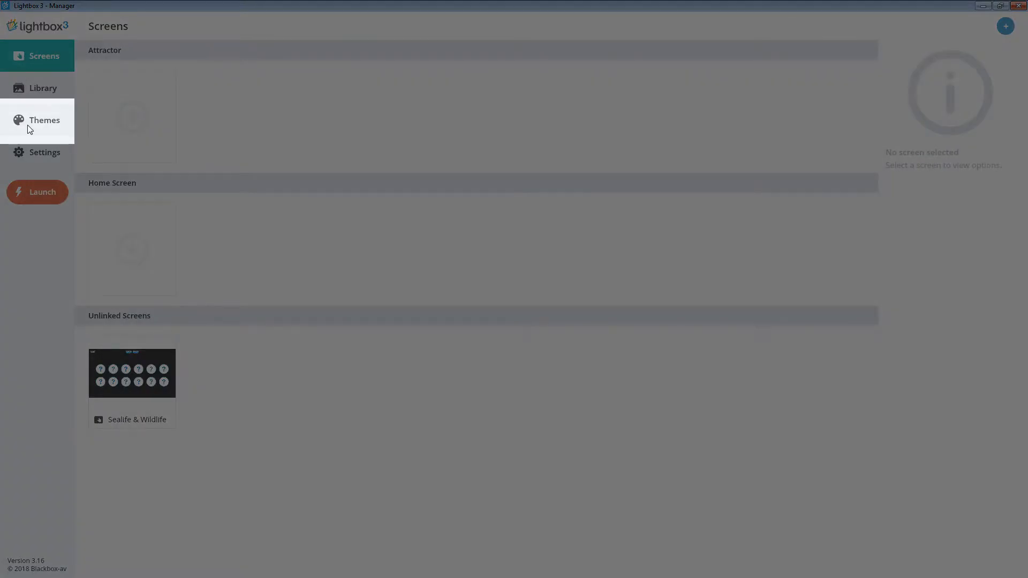
Make a copy of the New Theme 1 theme
click(28, 126)
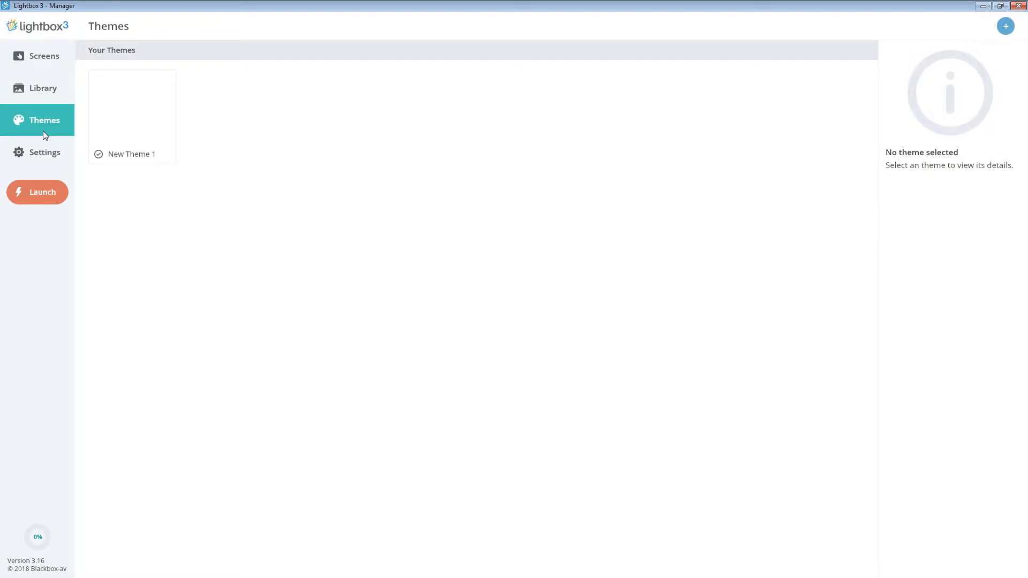
click(102, 134)
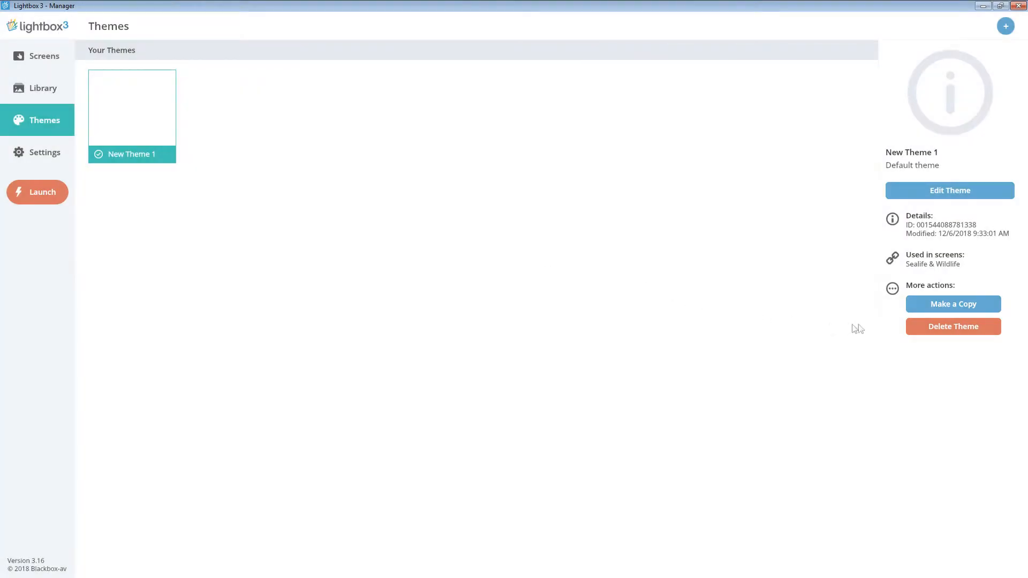
click(957, 305)
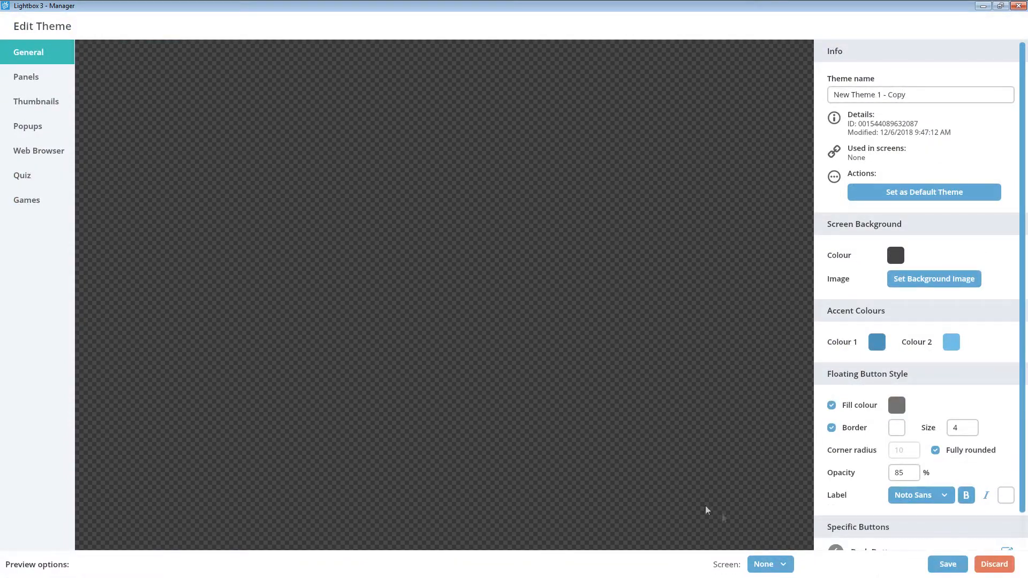
Preview the copied theme with the Sealife & Wildlife screen and name the theme Sealife & Wildlife
click(787, 568)
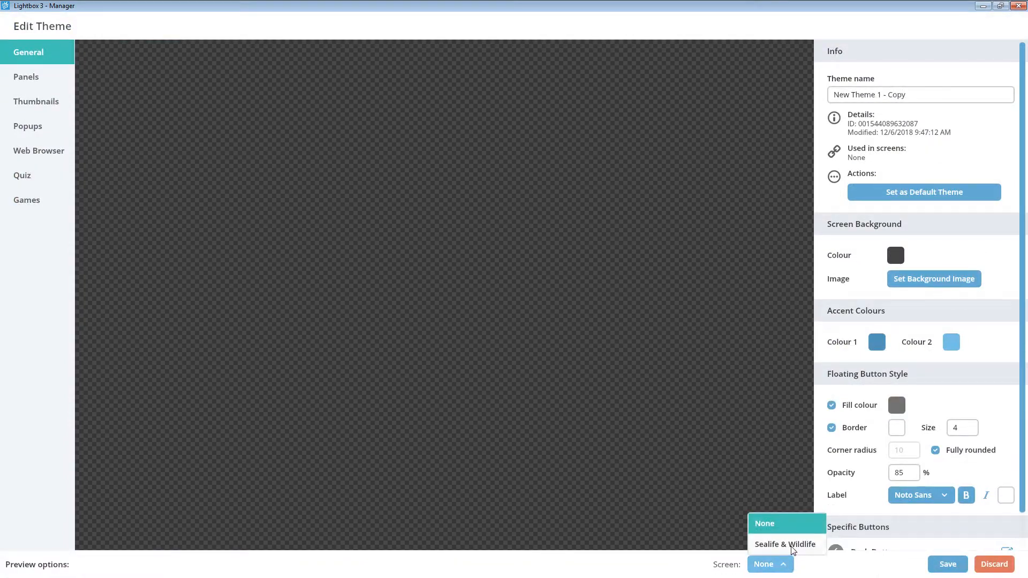
click(785, 544)
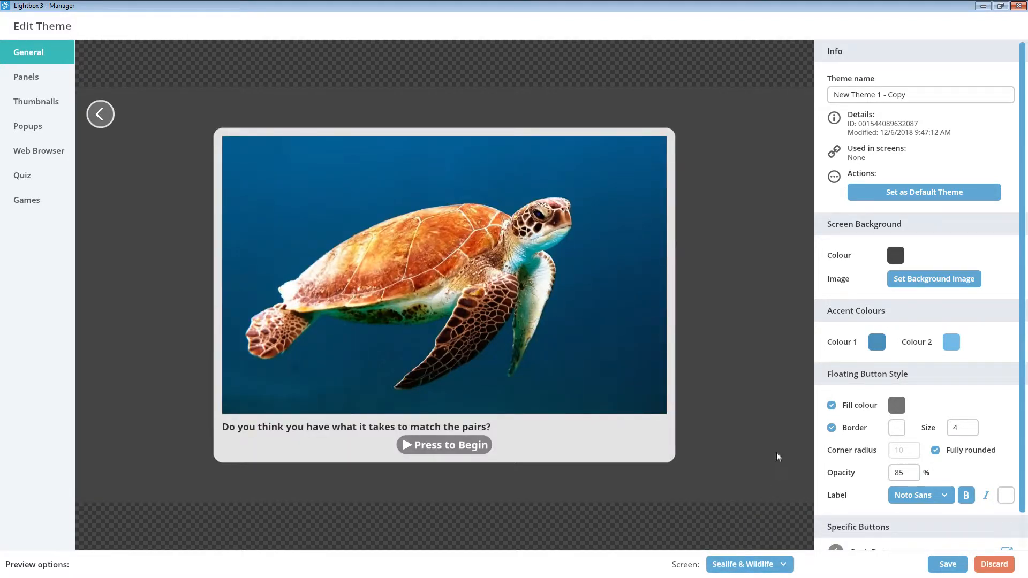
click(929, 99)
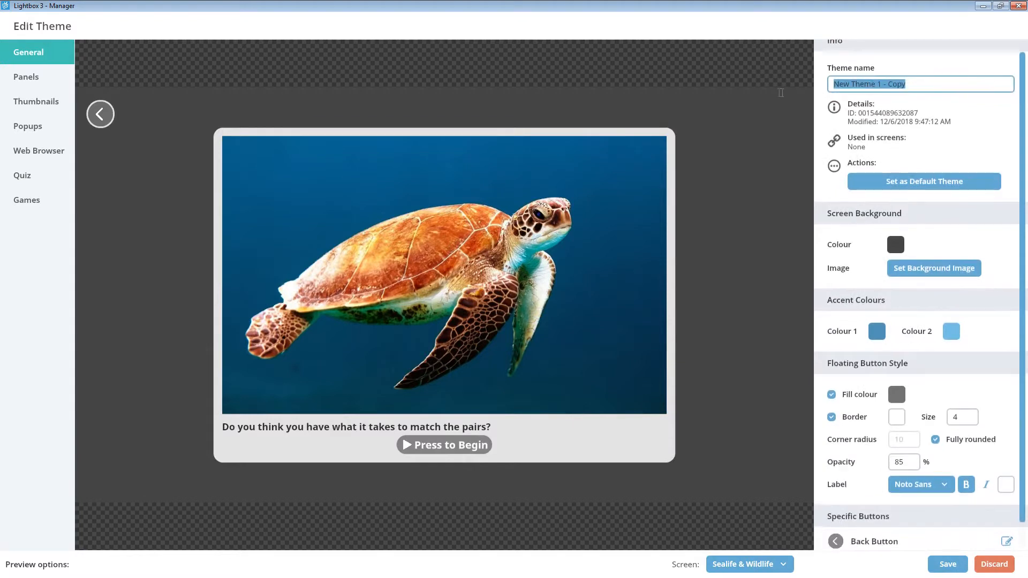
text(Sealife & Wildlife)
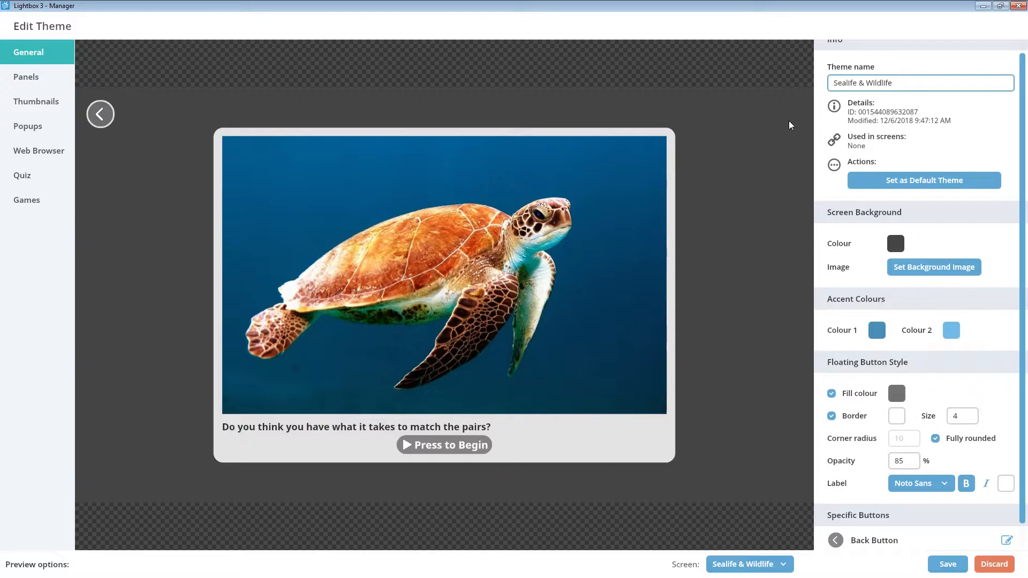
Set the theme's screen background to black with the "background" image at 20% opacity
click(895, 243)
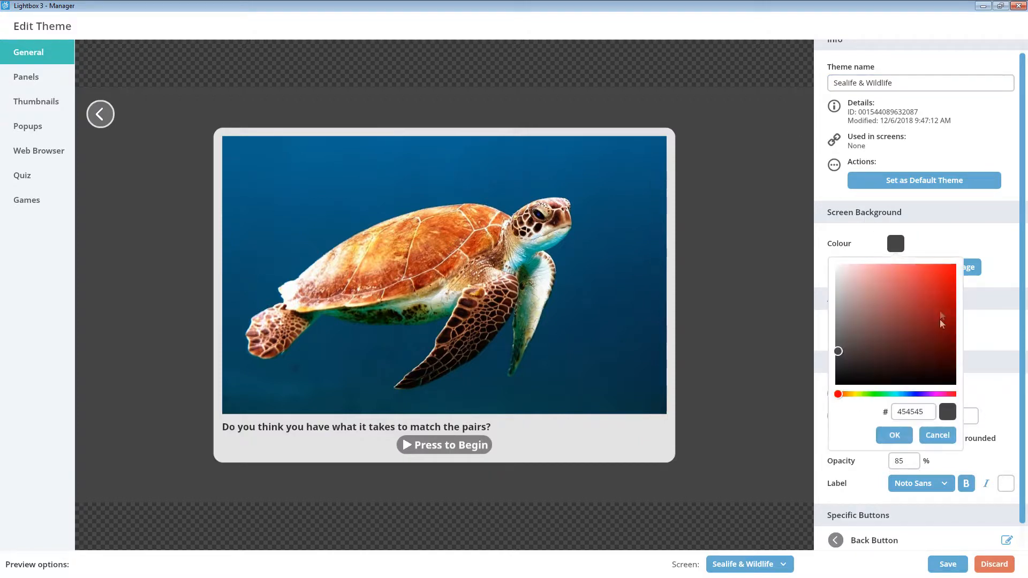
click(900, 434)
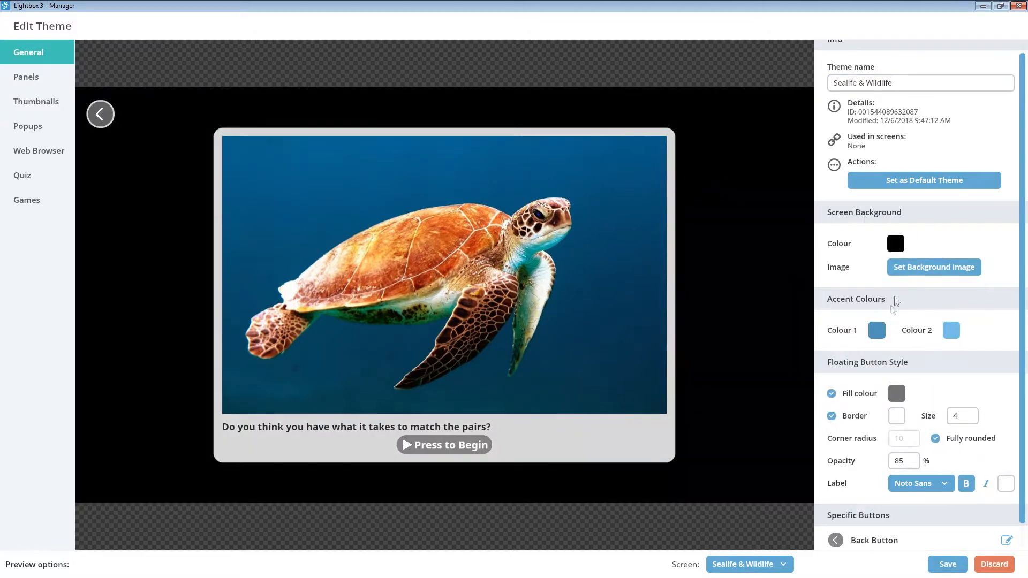
click(917, 271)
click(917, 312)
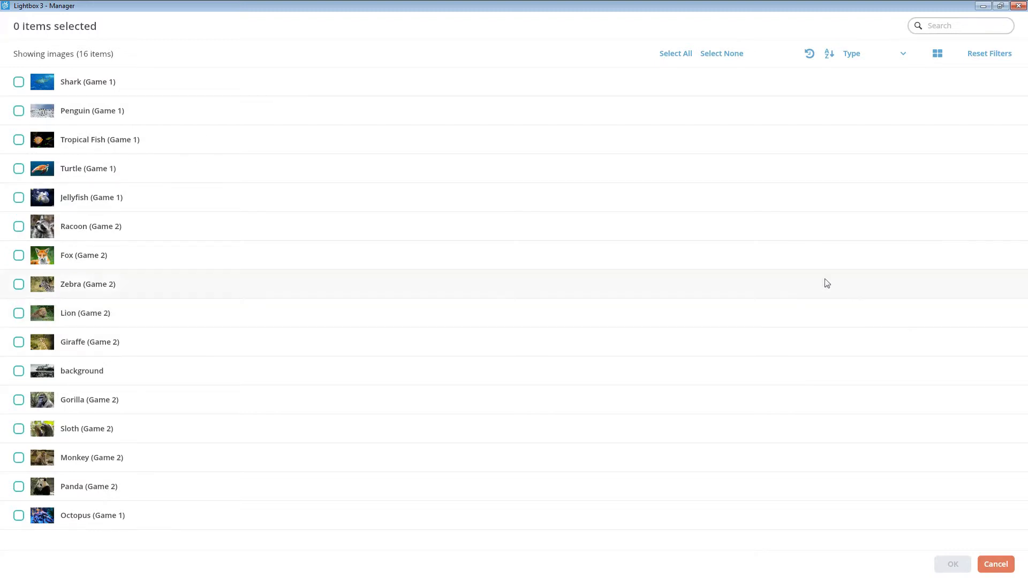
click(179, 382)
click(952, 564)
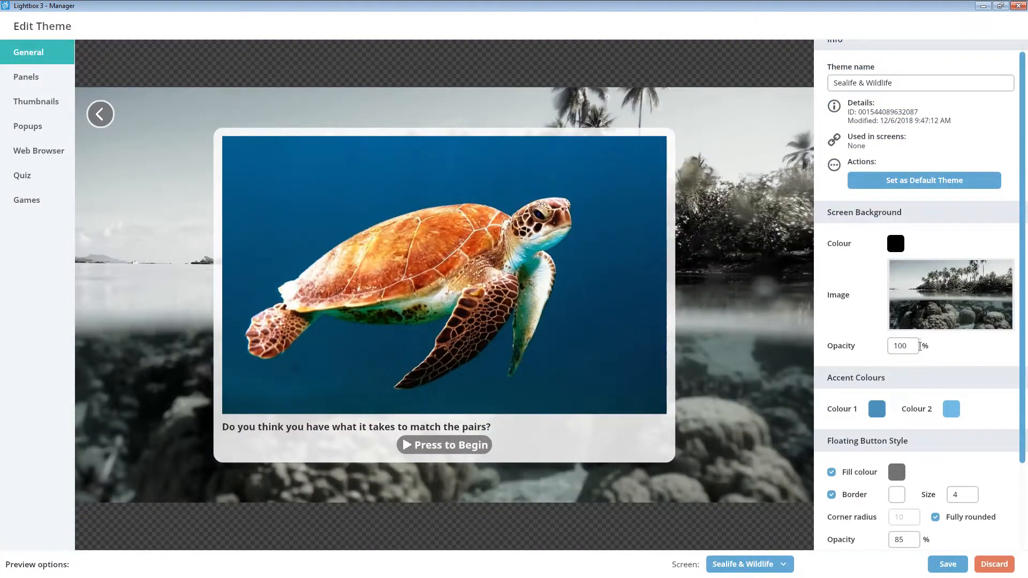
click(917, 346)
drag(980, 375, 856, 377)
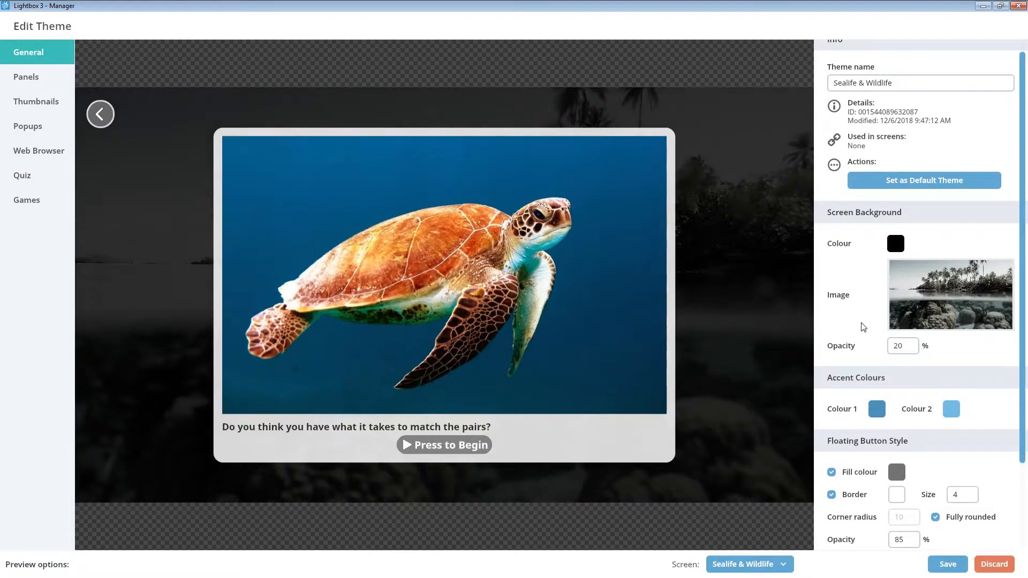
Give the theme's floating buttons the dark blue fill 174C68 and a light blue border
click(904, 471)
click(952, 398)
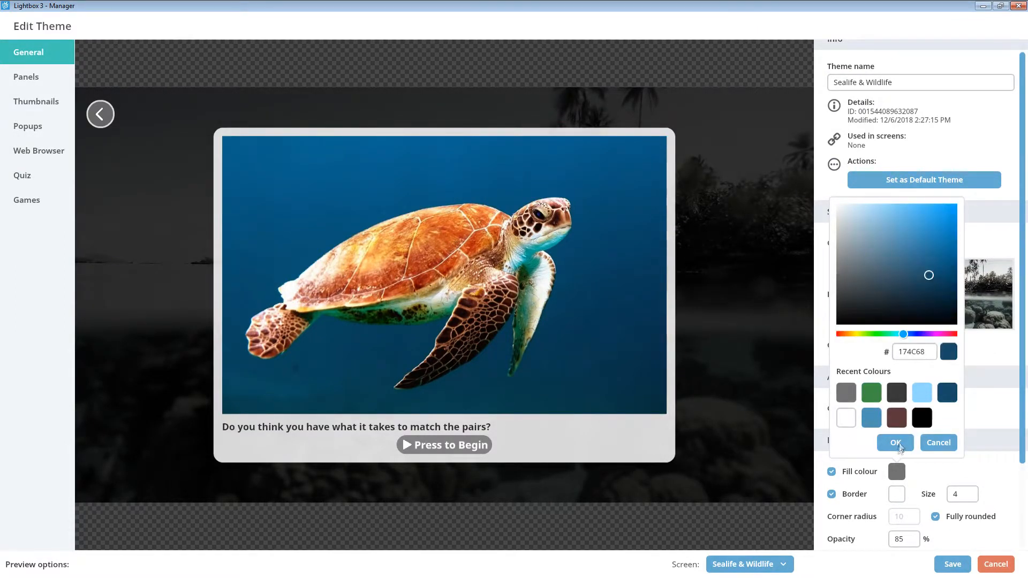
click(896, 443)
click(897, 494)
click(922, 415)
click(895, 465)
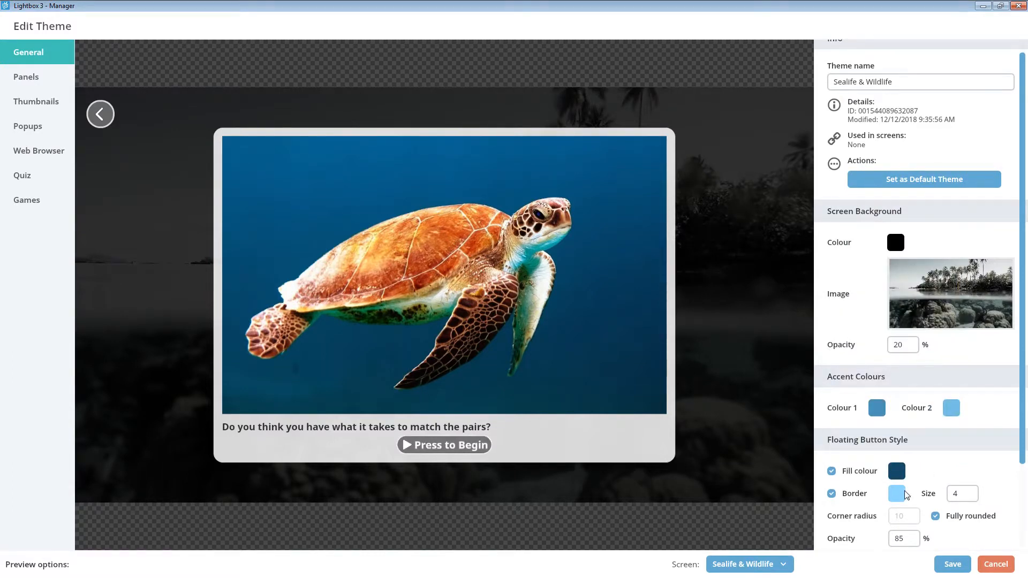
click(457, 446)
click(108, 127)
Set the general back button's fill colour to dark blue 174C68 and its border to light blue 90D8FF
scroll(927, 440, down, 1)
scroll(932, 403, down, 1)
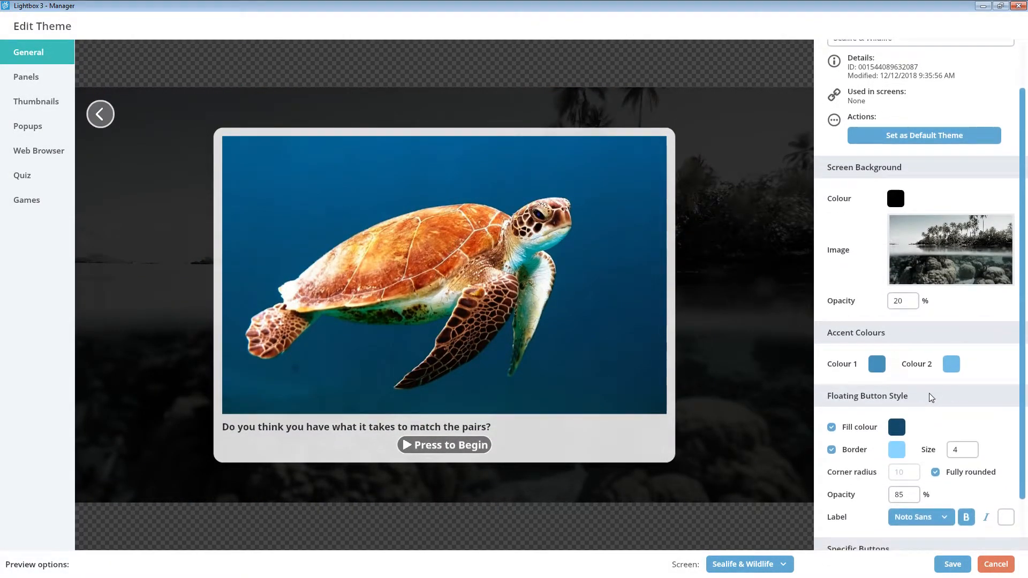
scroll(930, 400, up, 1)
scroll(935, 386, down, 3)
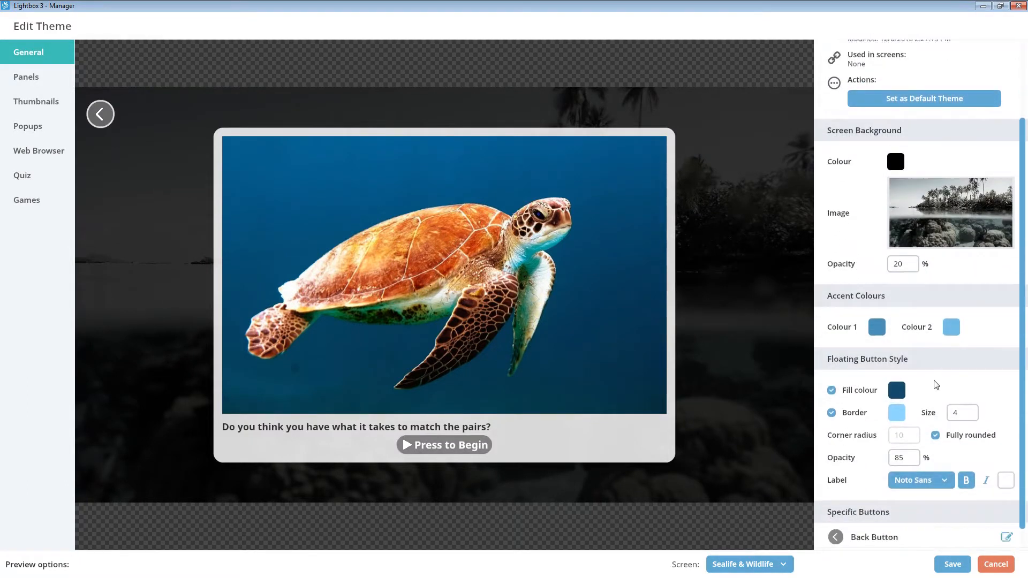
scroll(949, 306, up, 1)
click(1007, 513)
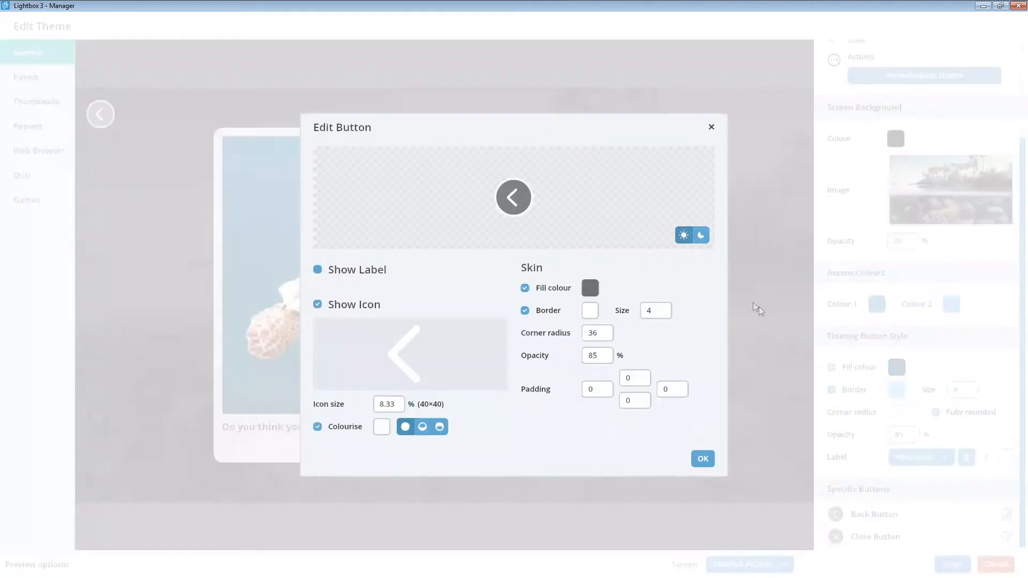
click(590, 288)
click(642, 495)
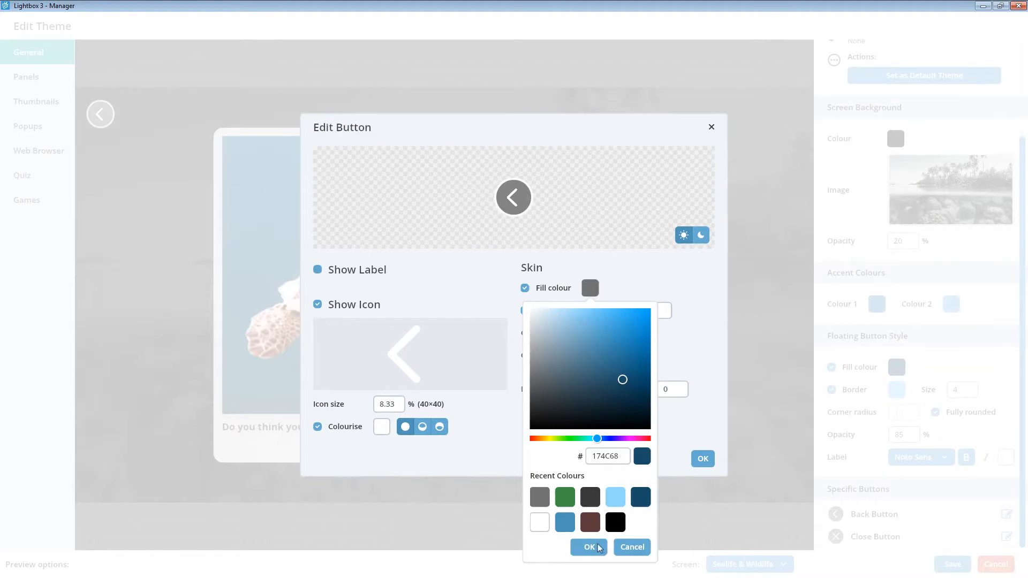
click(591, 547)
click(590, 311)
click(615, 233)
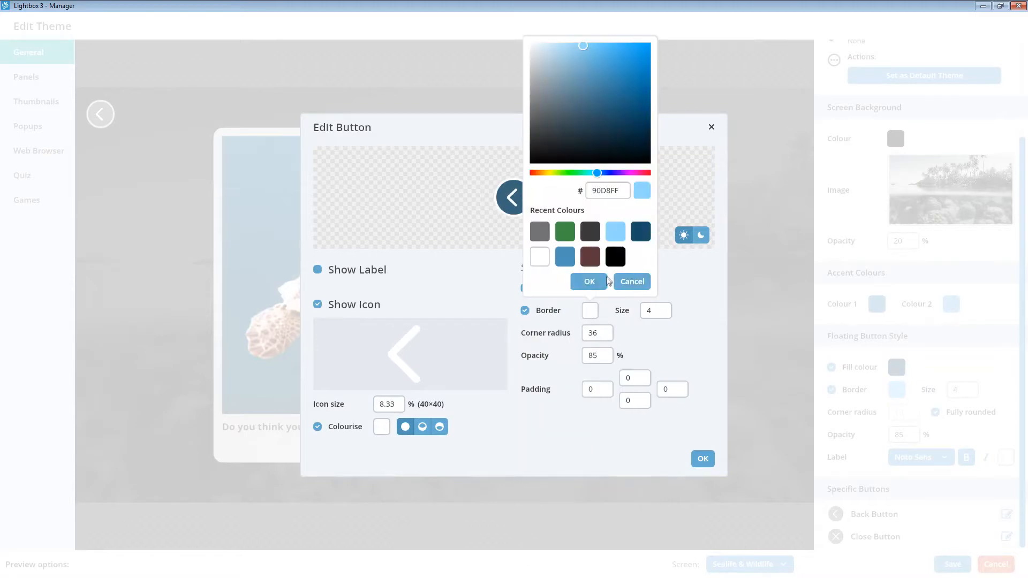
click(589, 282)
click(704, 461)
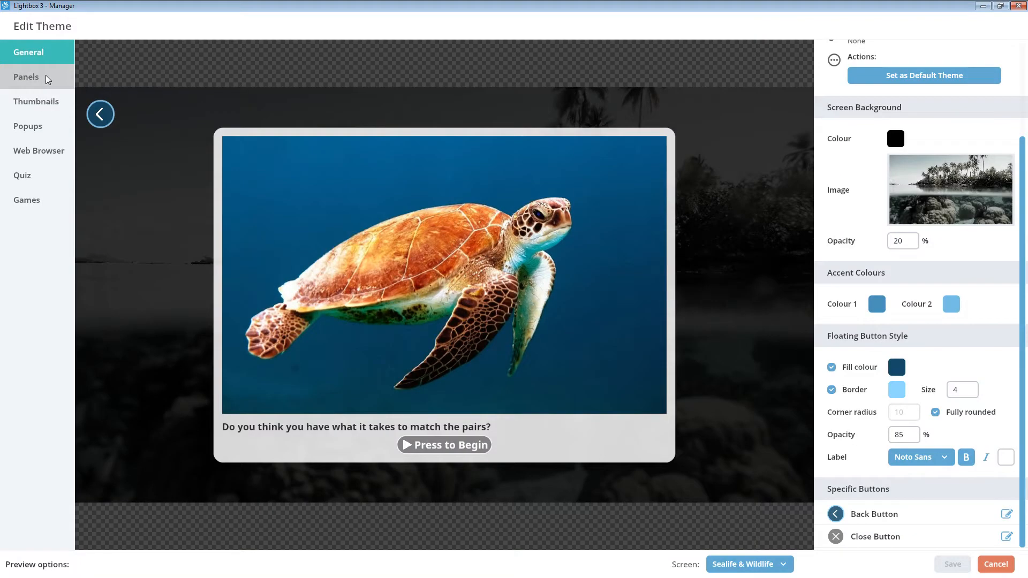
Set the theme's panel buttons to a dark blue 174C68 fill and add a light blue 90D8FF border
click(46, 80)
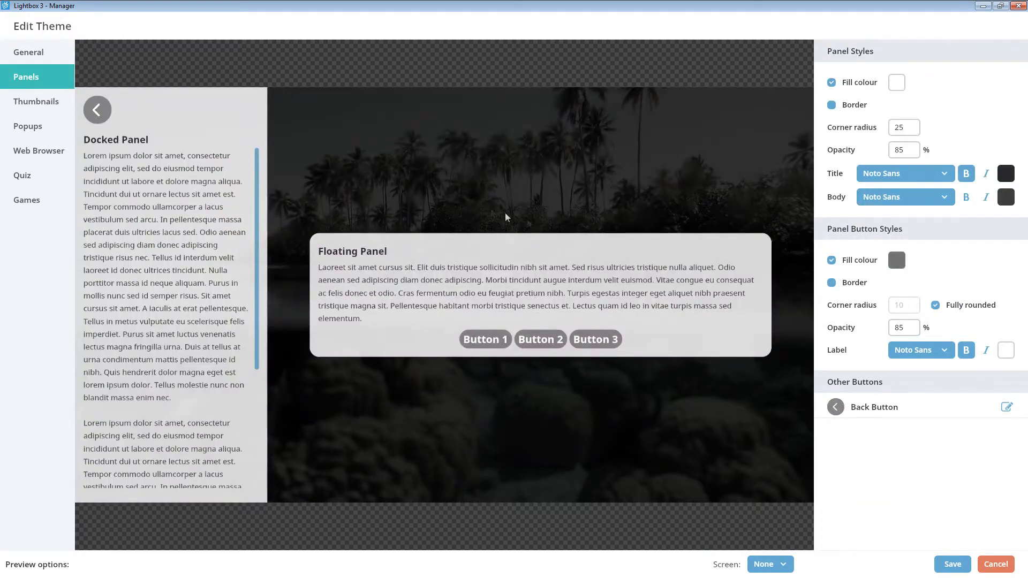
click(897, 261)
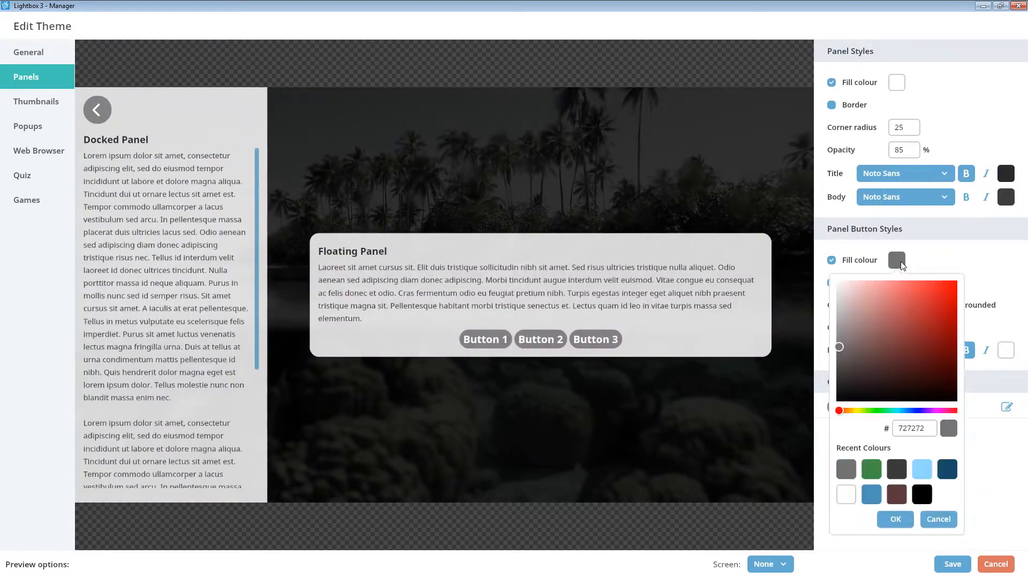
click(947, 474)
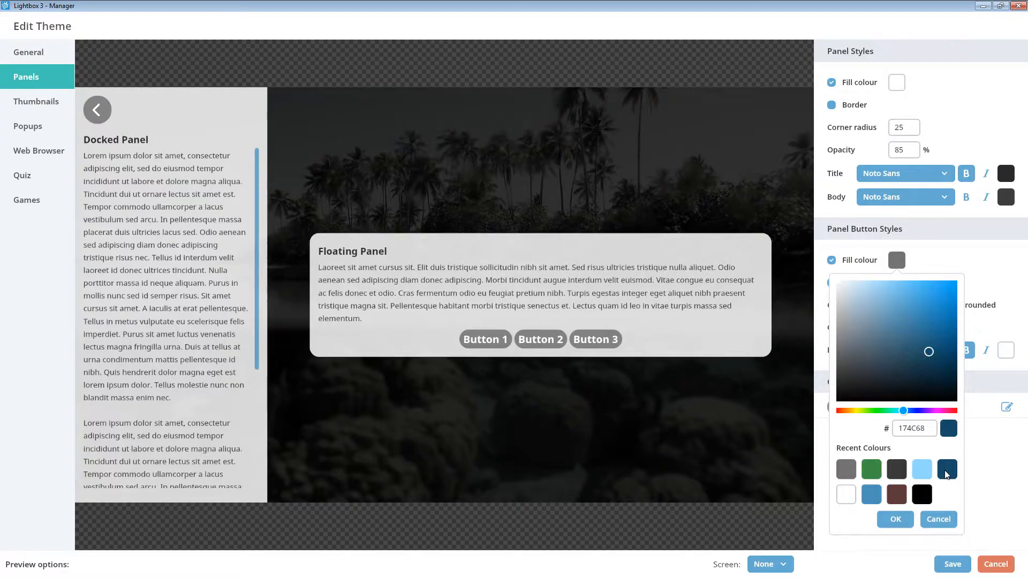
click(896, 519)
click(832, 283)
click(897, 282)
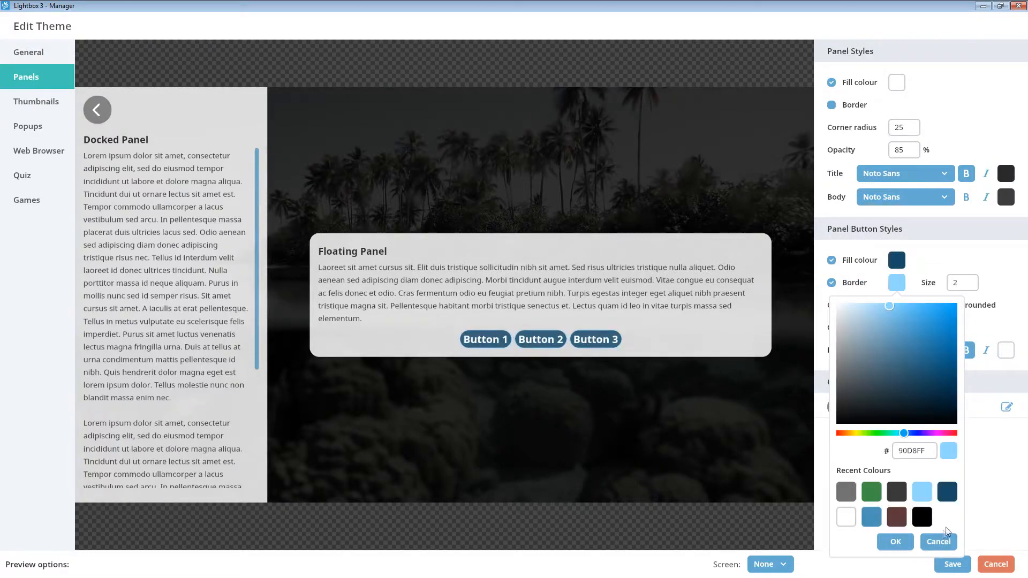
click(897, 542)
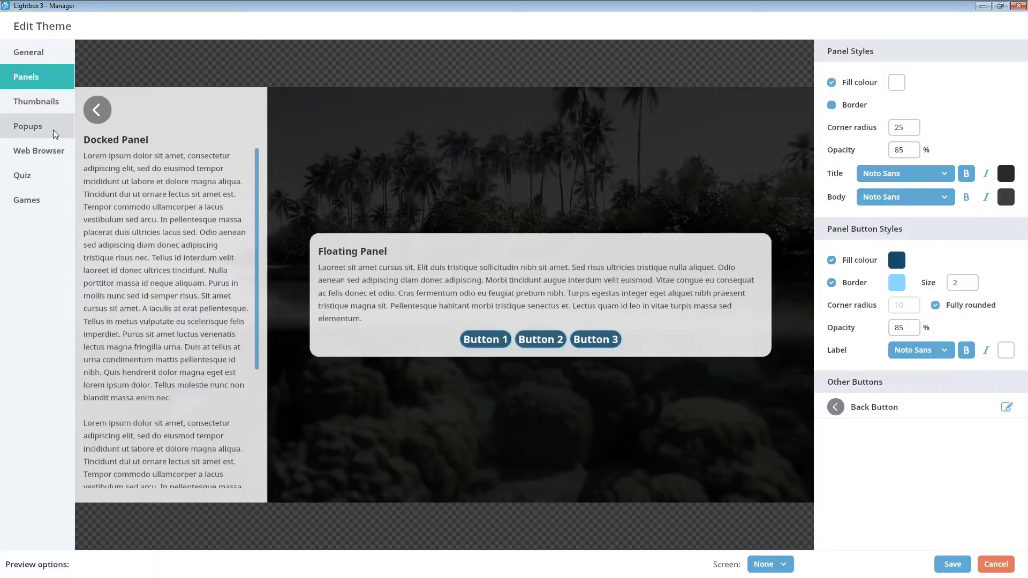
Set the popup overlay to black at 21% opacity, after trying a brown overlay colour
click(53, 133)
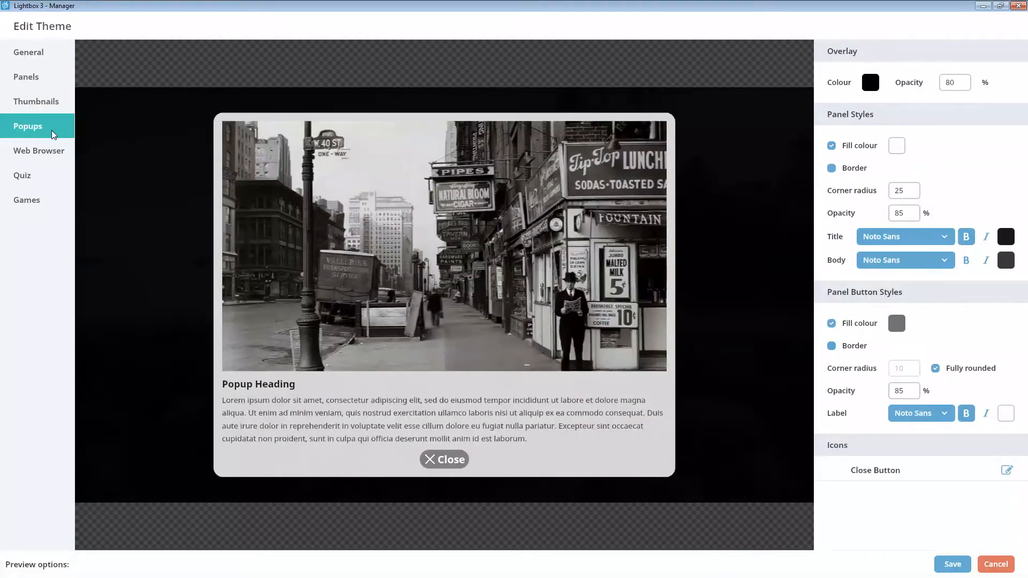
click(870, 82)
click(895, 317)
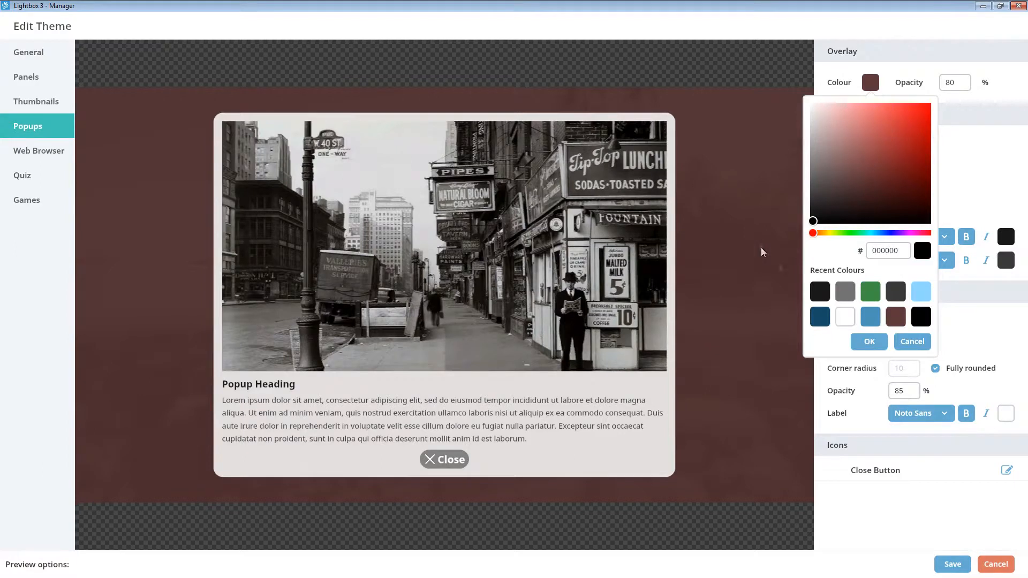
click(870, 342)
click(961, 86)
drag(980, 108, 891, 110)
click(917, 81)
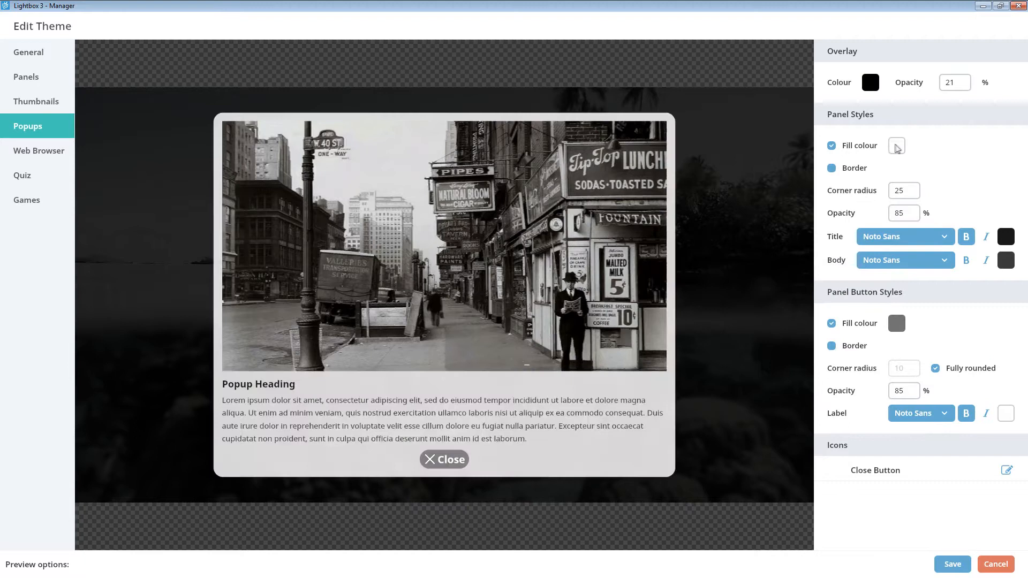
Change the popup panel's fill colour to the medium blue from the recent colours
click(897, 146)
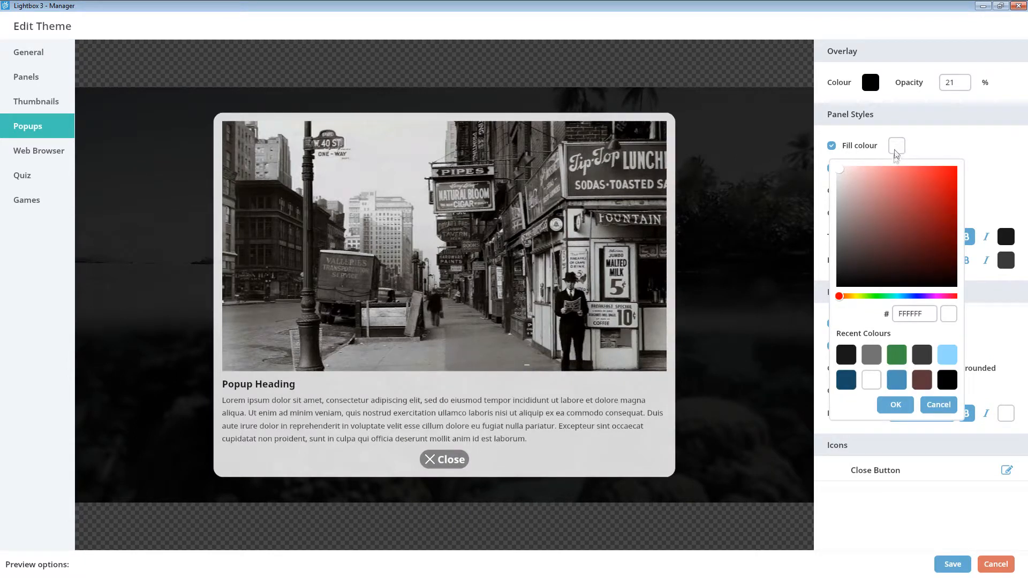
click(897, 380)
click(898, 408)
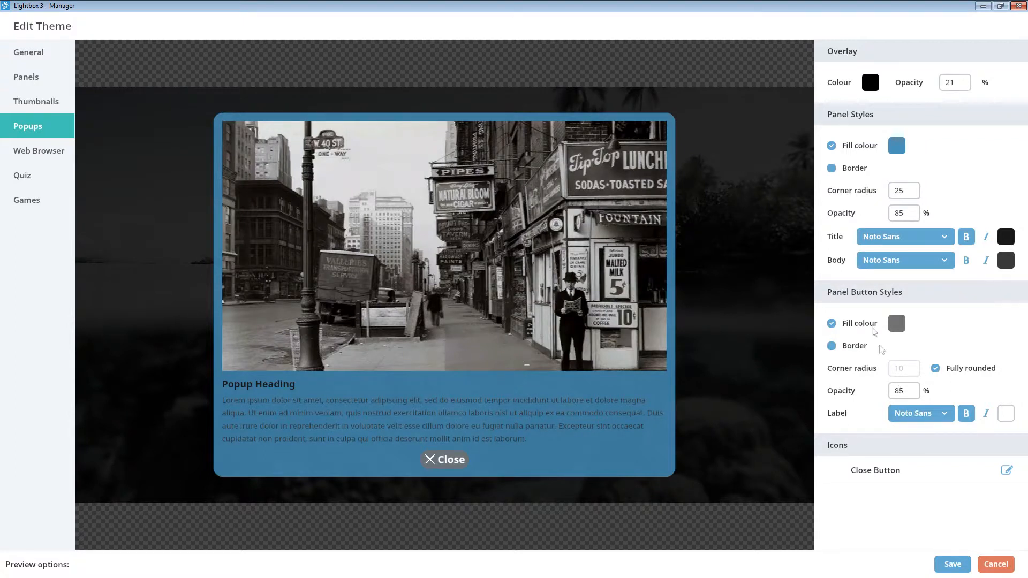
Add a white border to the popup panel and set its size to 3
click(831, 168)
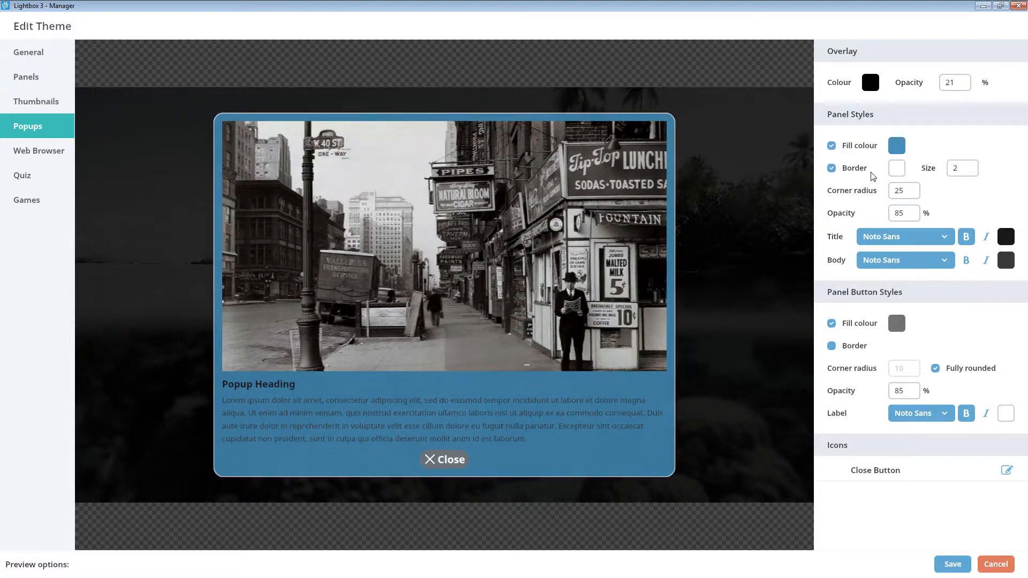
click(897, 174)
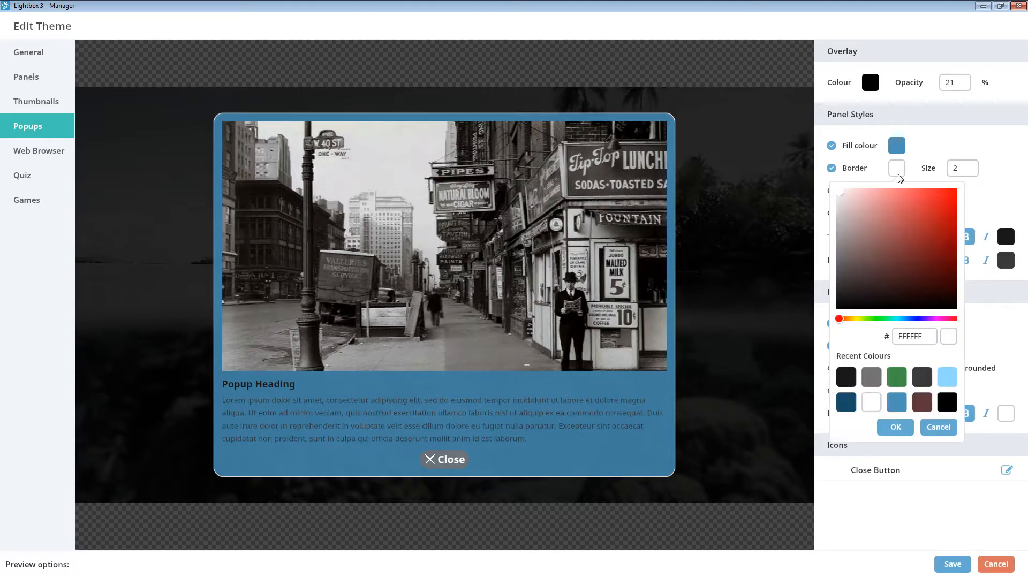
click(899, 178)
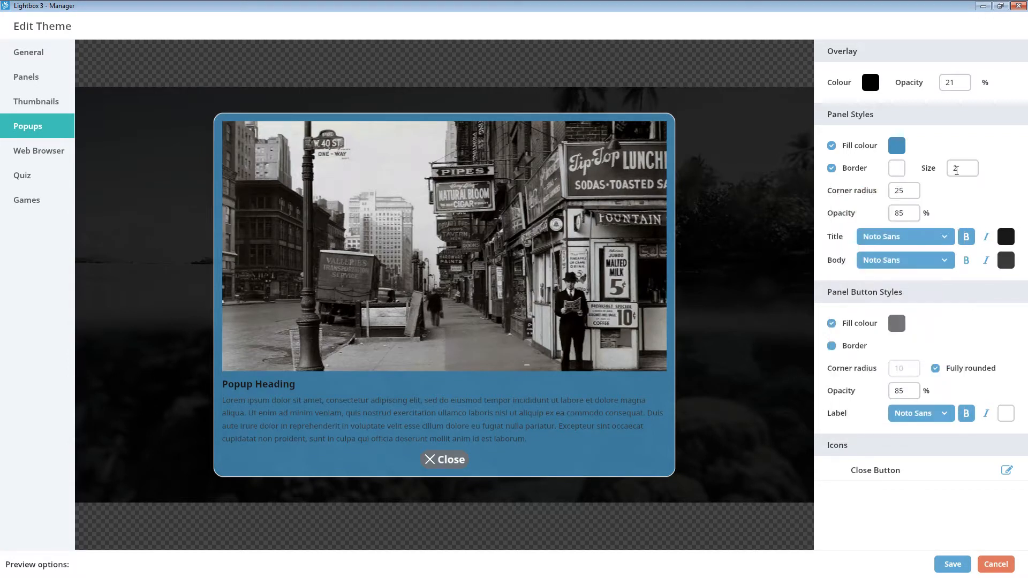
click(955, 170)
click(877, 194)
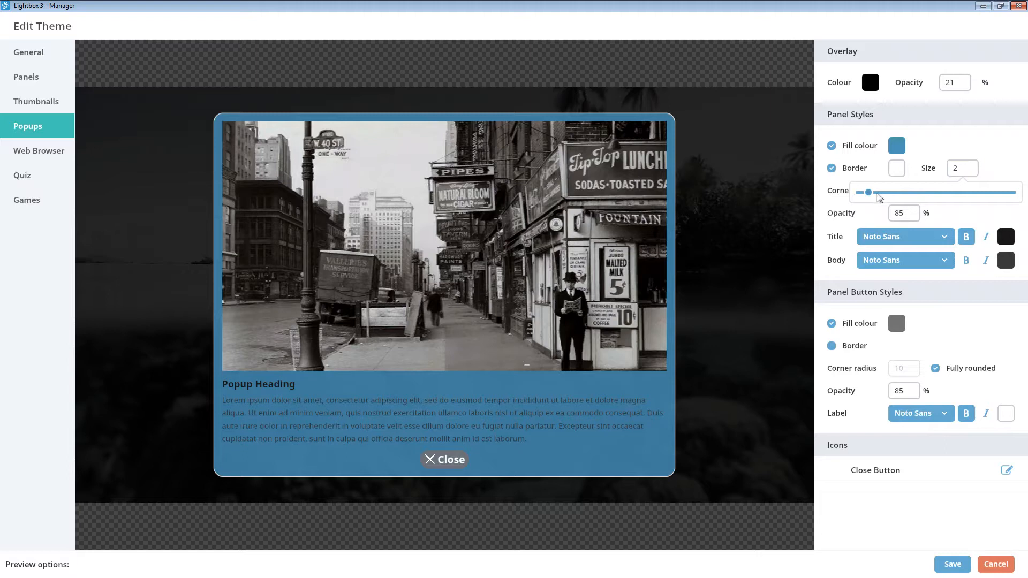
key(Right)
click(964, 156)
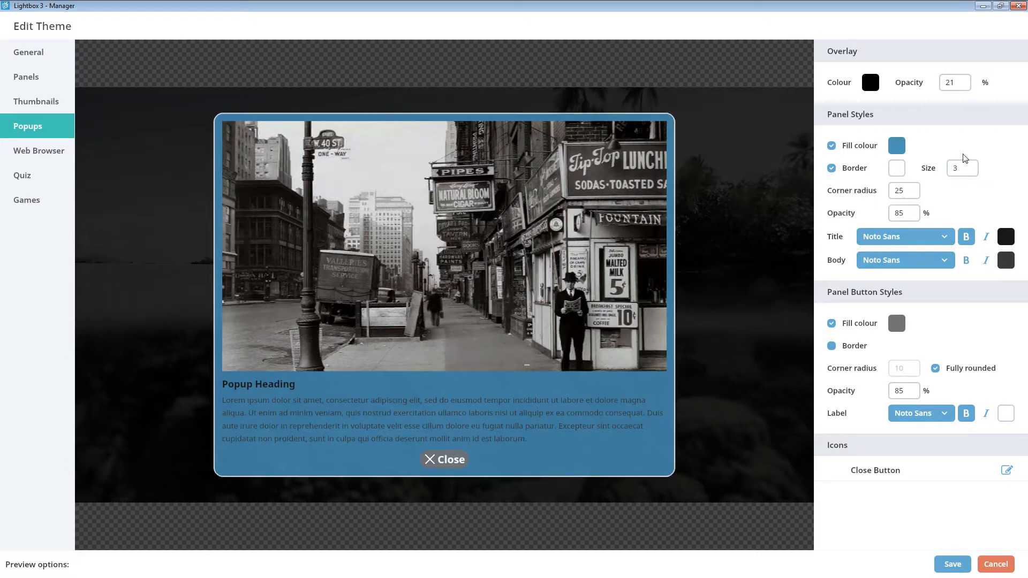
Try Noto Serif and regular weight on the popup title, and restore it to bold Noto Sans
click(919, 238)
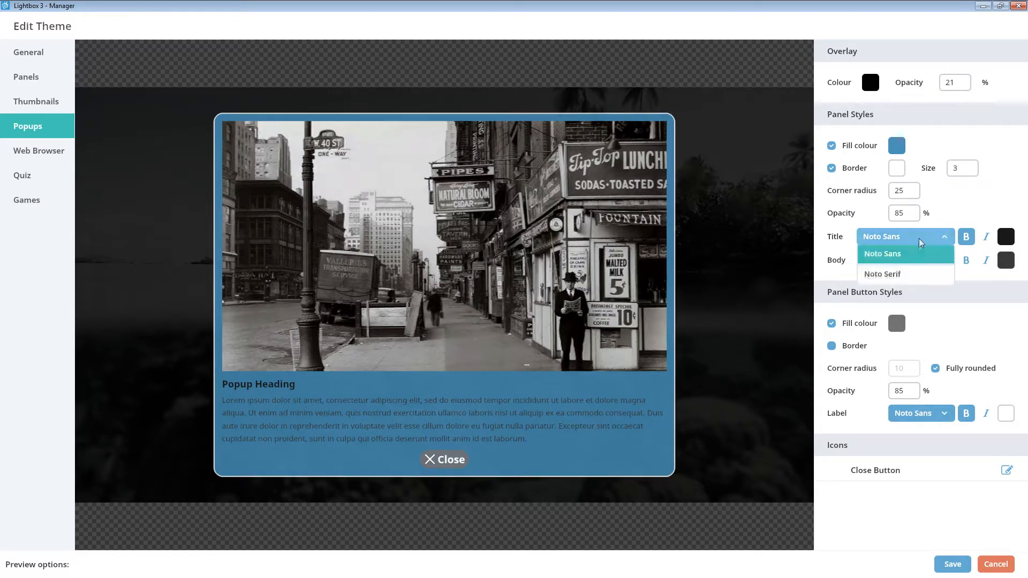
click(916, 276)
click(929, 240)
click(928, 259)
click(972, 239)
click(971, 240)
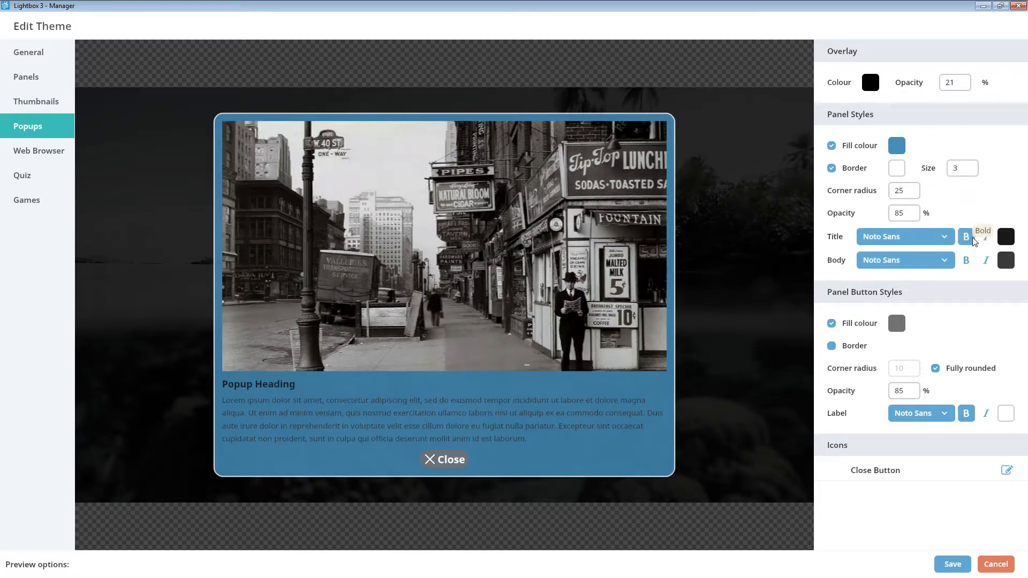
Set the popup title's colour to near-white FCFCFC and the body text's colour to white
click(1006, 236)
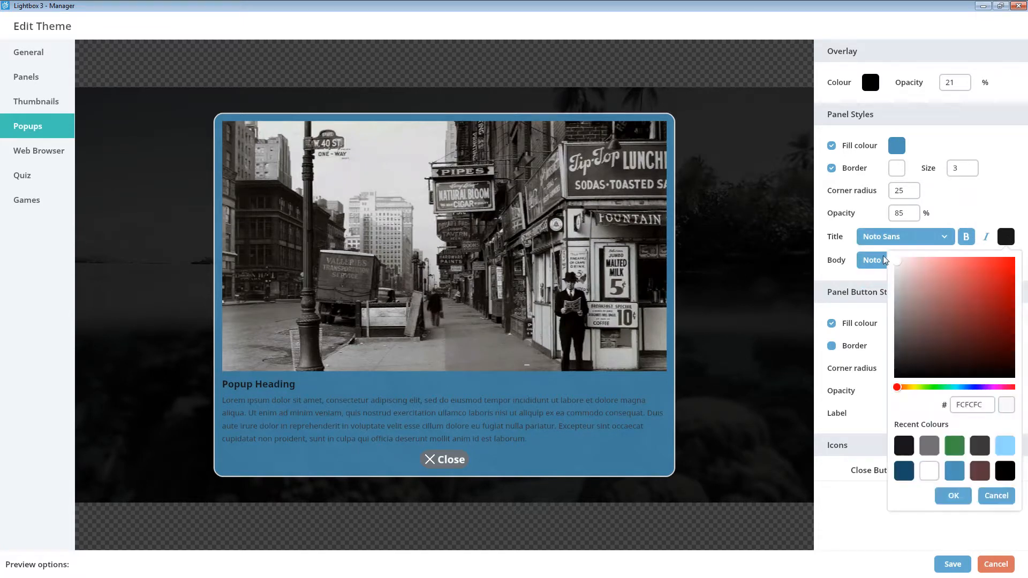
click(954, 495)
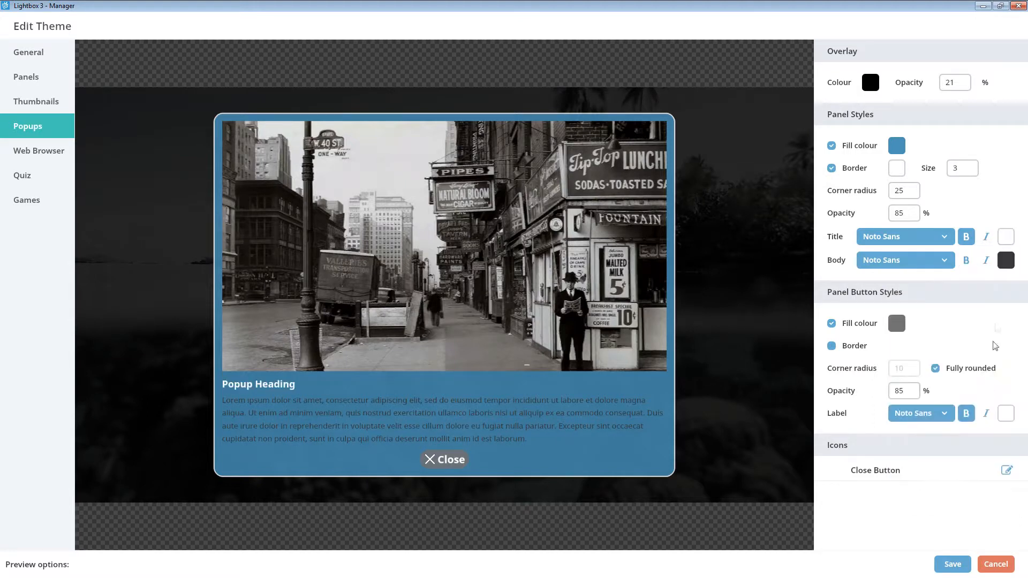
click(1007, 263)
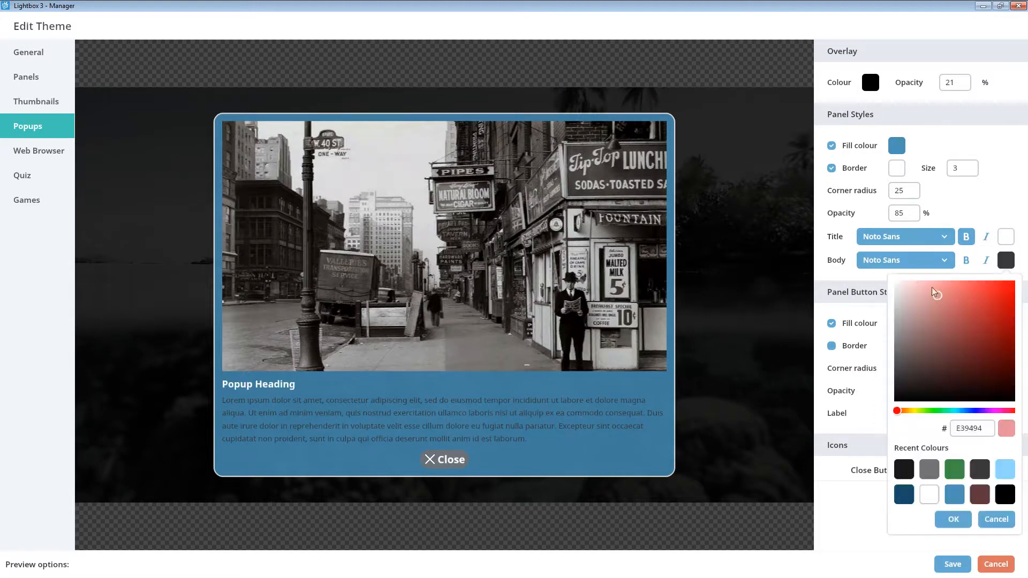
click(957, 520)
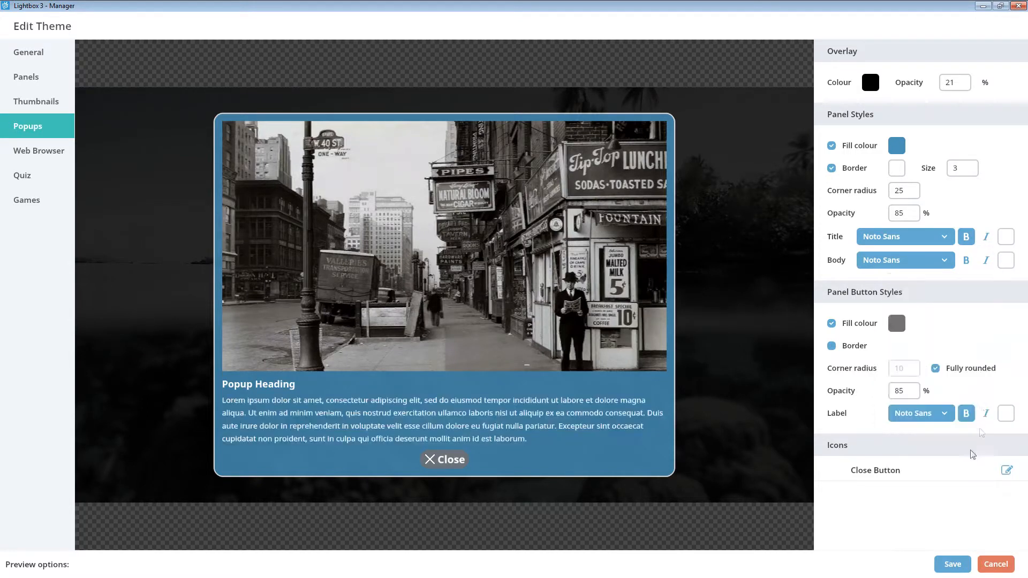
Give the popup's panel buttons a dark blue 174C68 fill and a light blue border of size 2
click(900, 330)
click(846, 270)
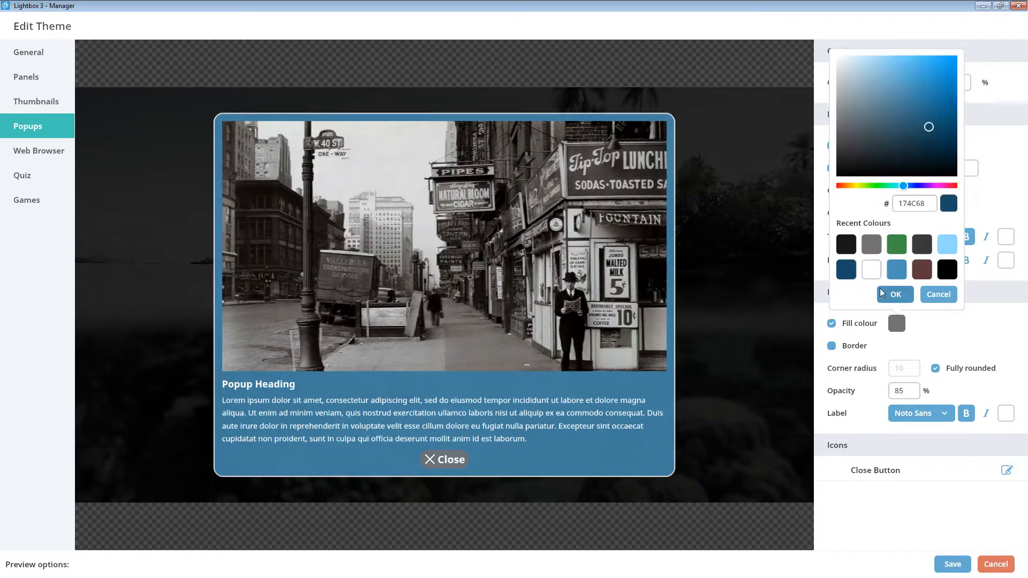
click(883, 293)
click(832, 345)
click(897, 346)
click(947, 266)
click(896, 317)
click(961, 348)
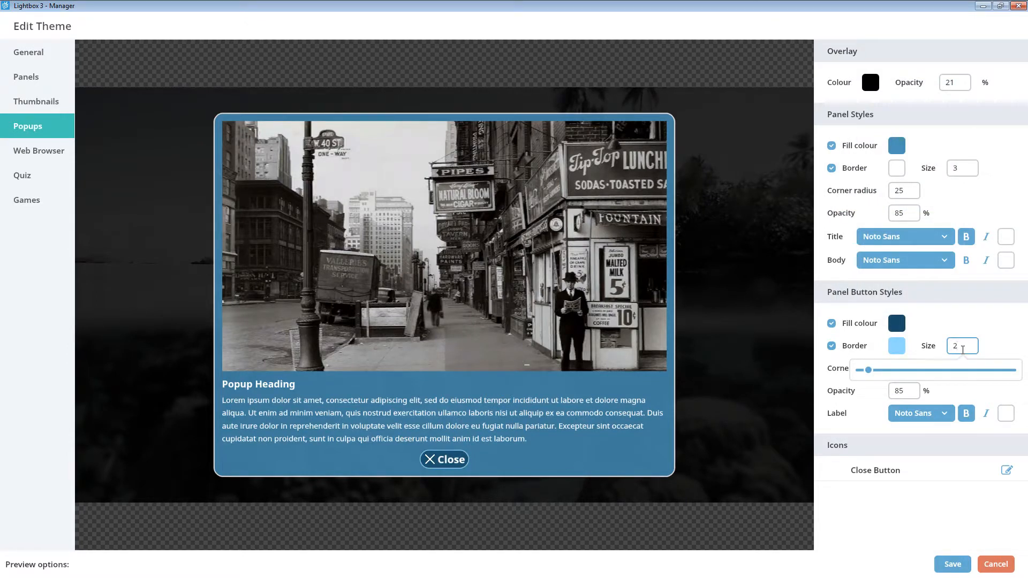
key(Return)
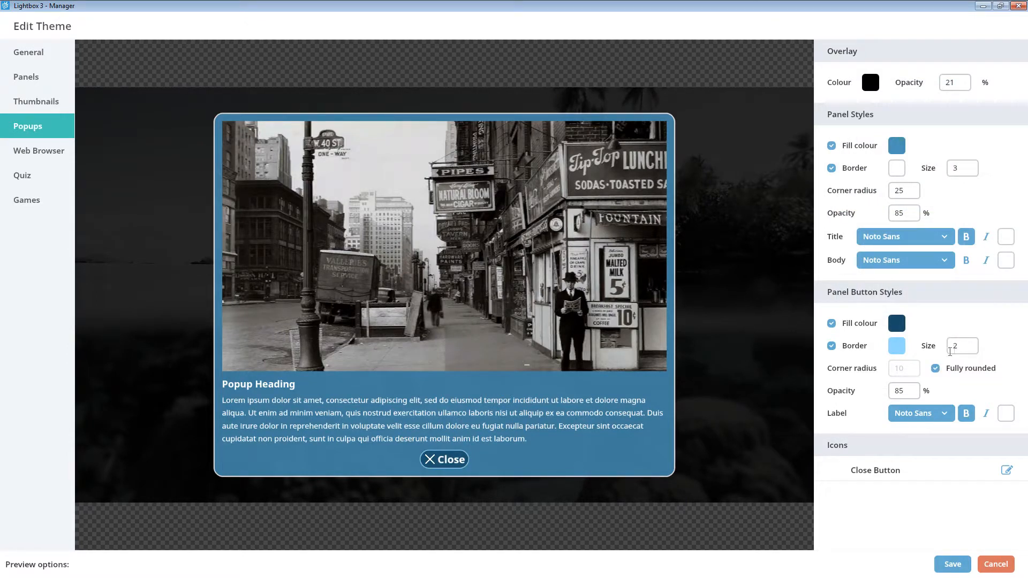
Try out the popup buttons' opacity and view the close button's icon options
click(905, 390)
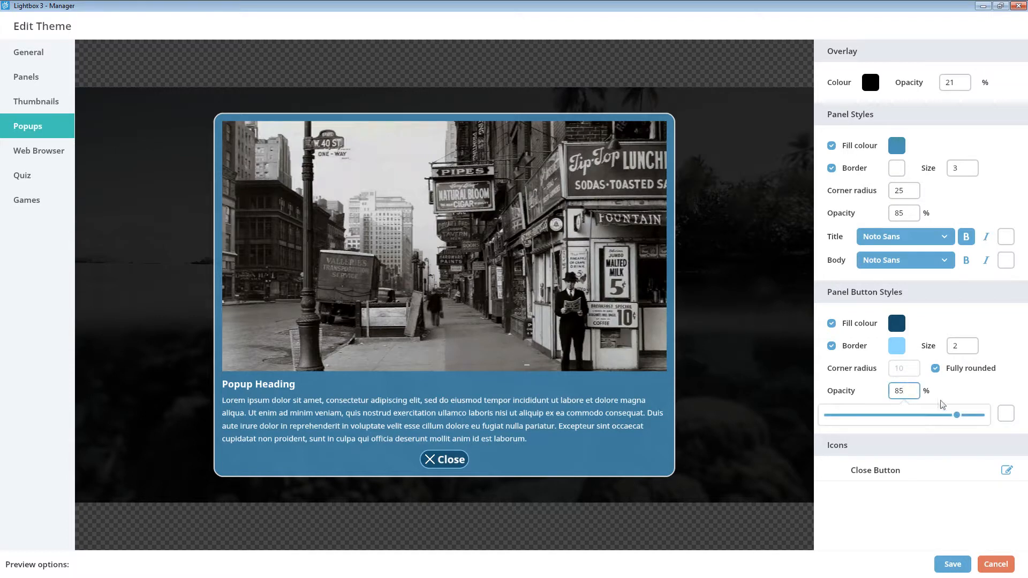
mouse_move(957, 416)
mouse_down()
mouse_move(882, 418)
mouse_move(960, 416)
mouse_up()
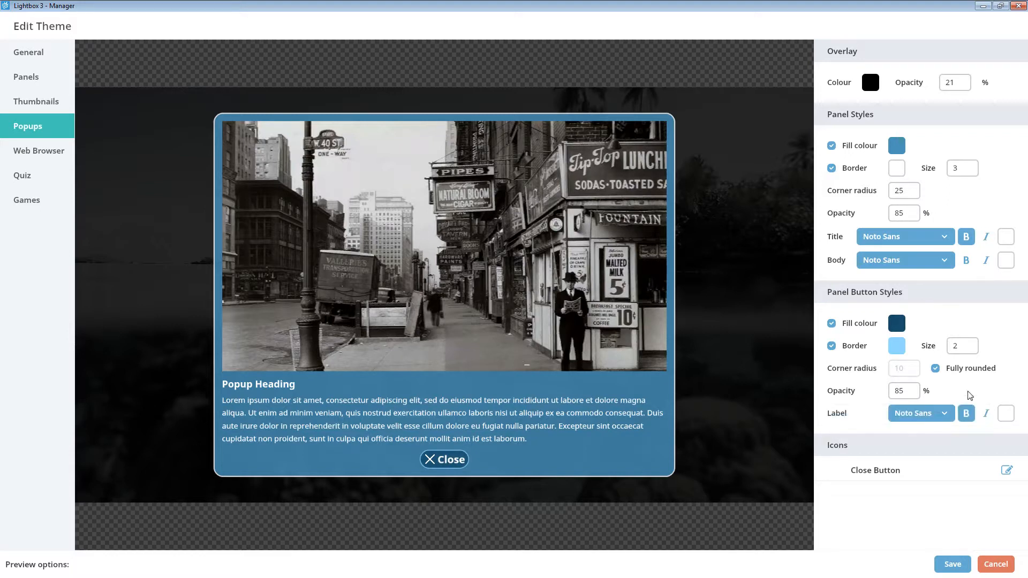
click(1006, 470)
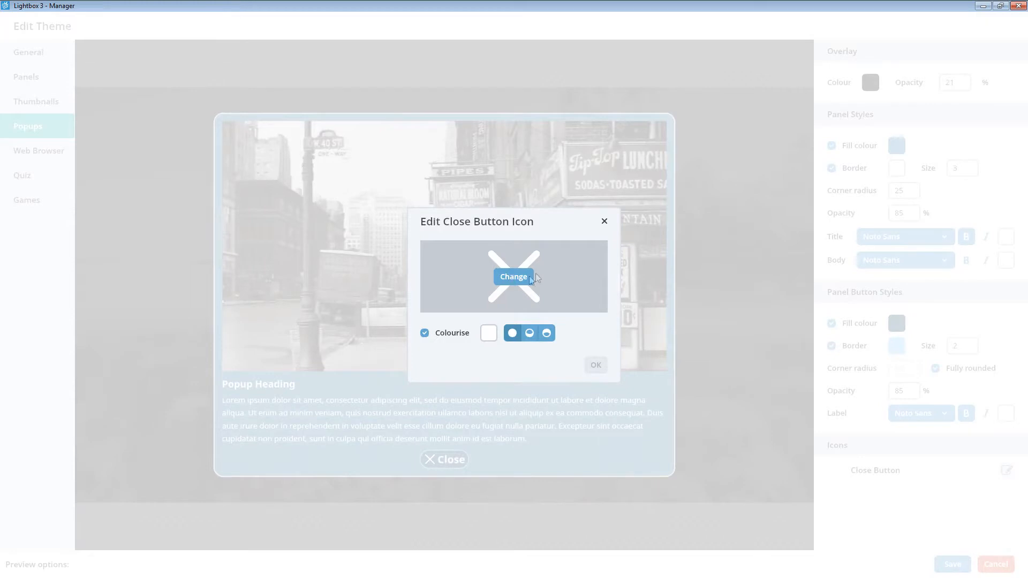
click(604, 221)
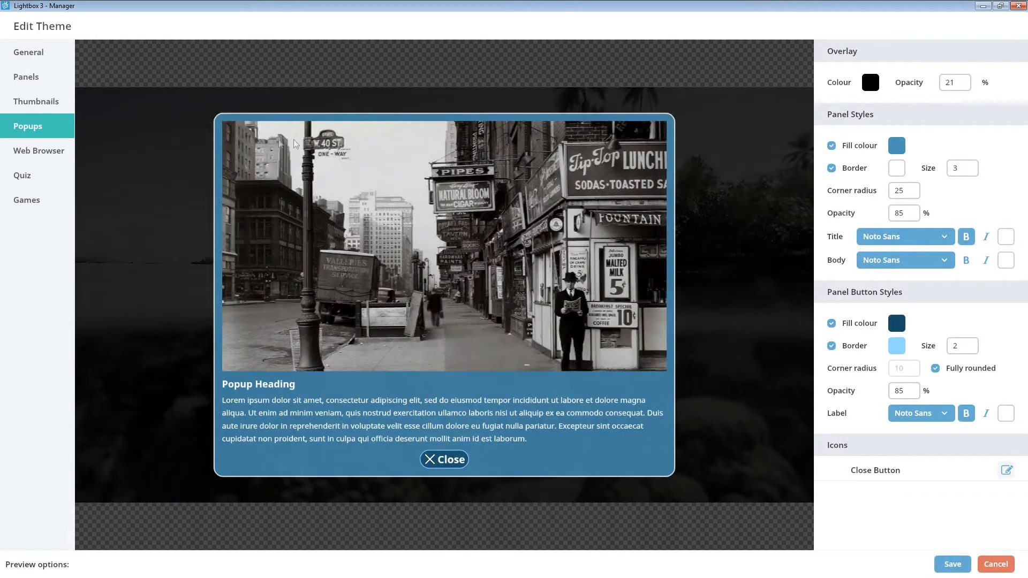
Set the games floating panel's fill to the dark blue and its border to the light blue from the recent colours
click(32, 202)
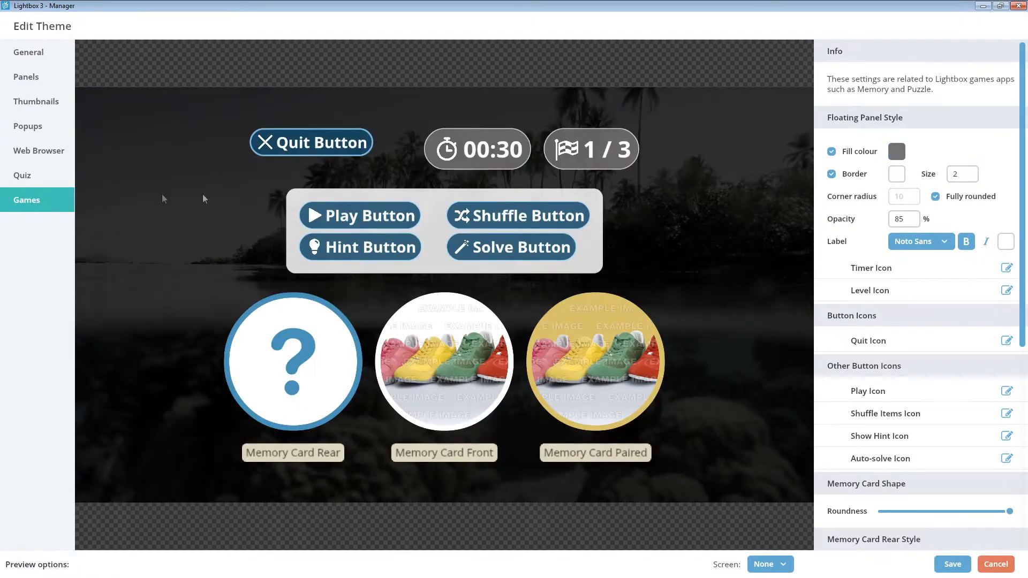
click(895, 152)
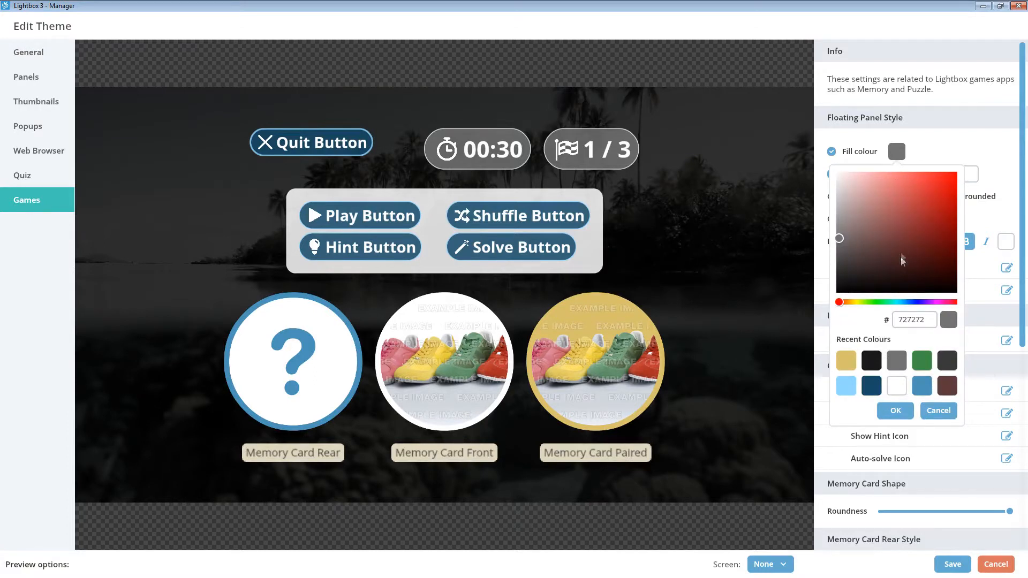
click(873, 385)
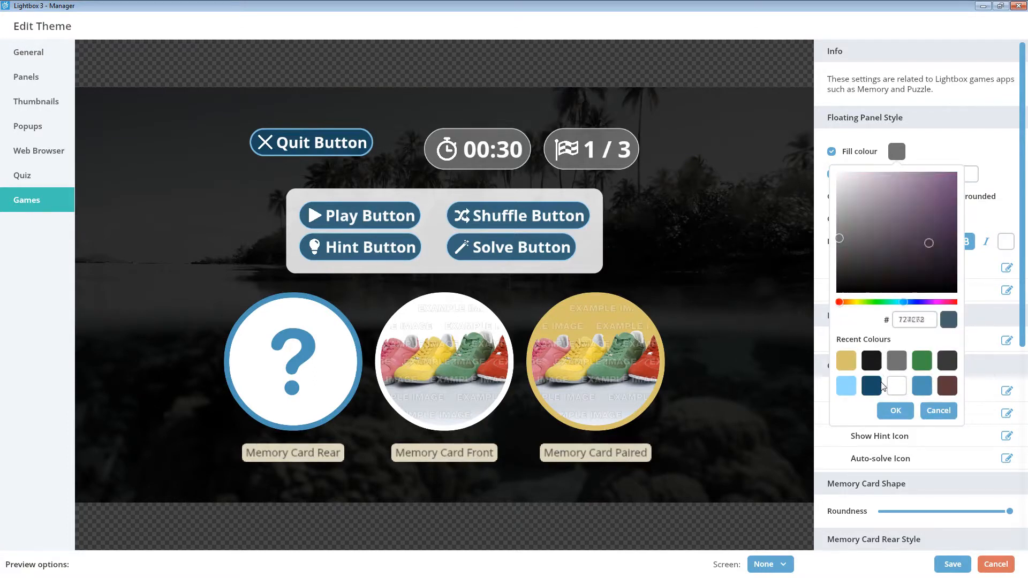
click(895, 410)
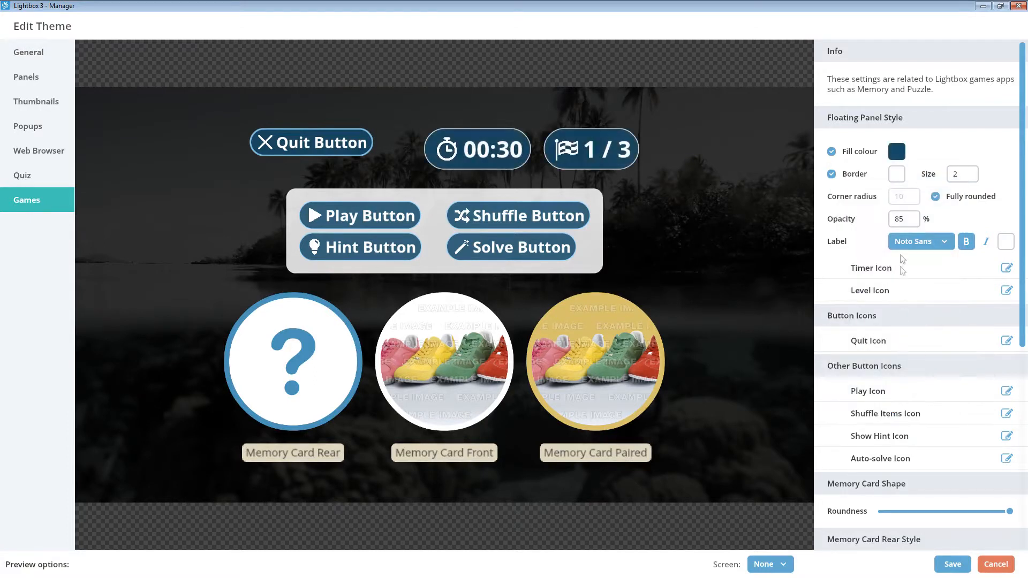
click(897, 174)
click(846, 408)
click(894, 433)
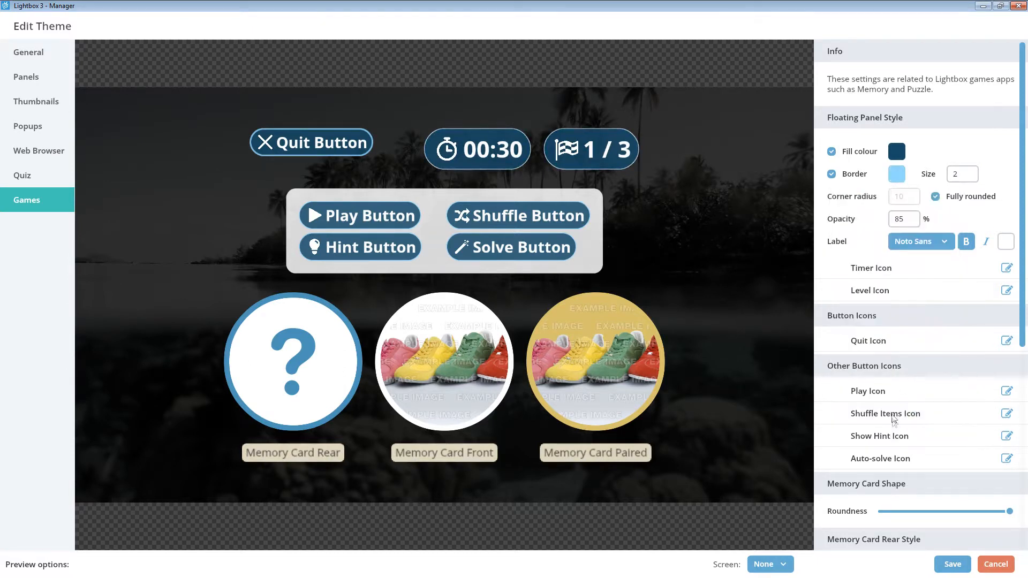
Set the games floating panel's border size to 2 and its opacity to 86%
click(962, 177)
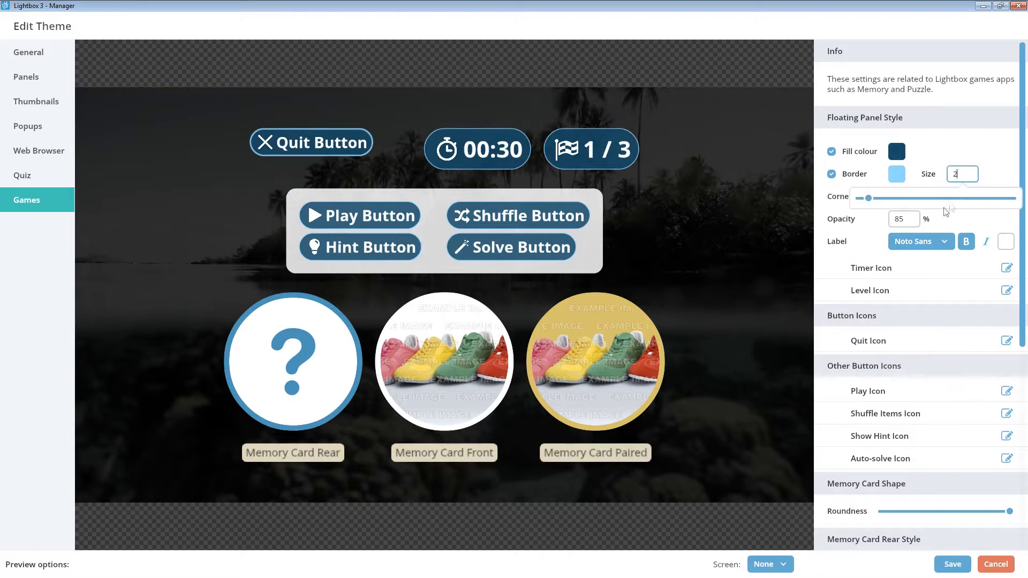
mouse_move(868, 198)
mouse_down()
mouse_move(973, 198)
mouse_move(871, 208)
mouse_up()
click(983, 157)
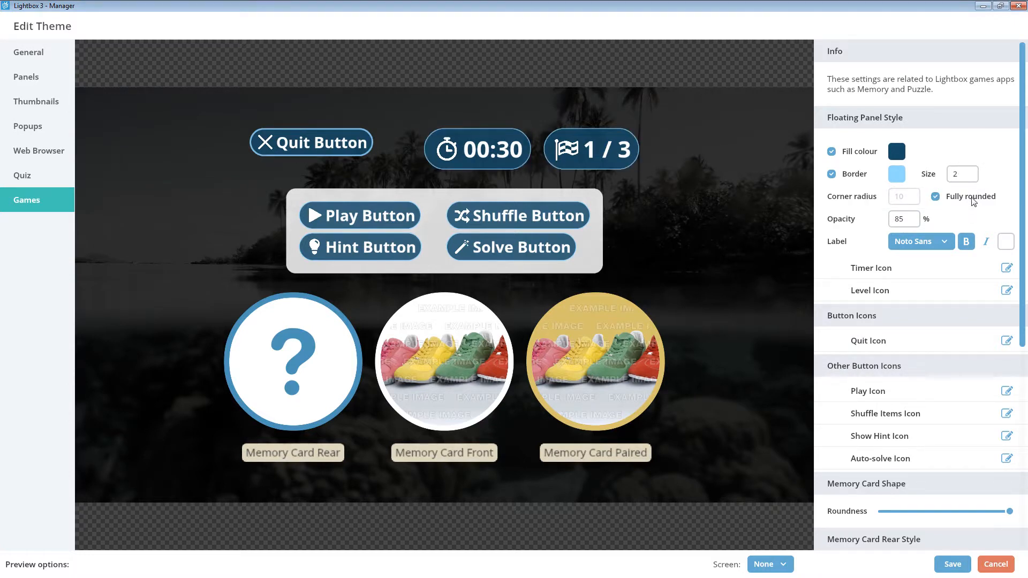
click(924, 223)
mouse_move(959, 245)
mouse_down()
mouse_move(991, 246)
mouse_move(959, 245)
mouse_up()
Try Noto Serif and regular weight on the floating panel's label, and restore it to bold Noto Sans
click(933, 241)
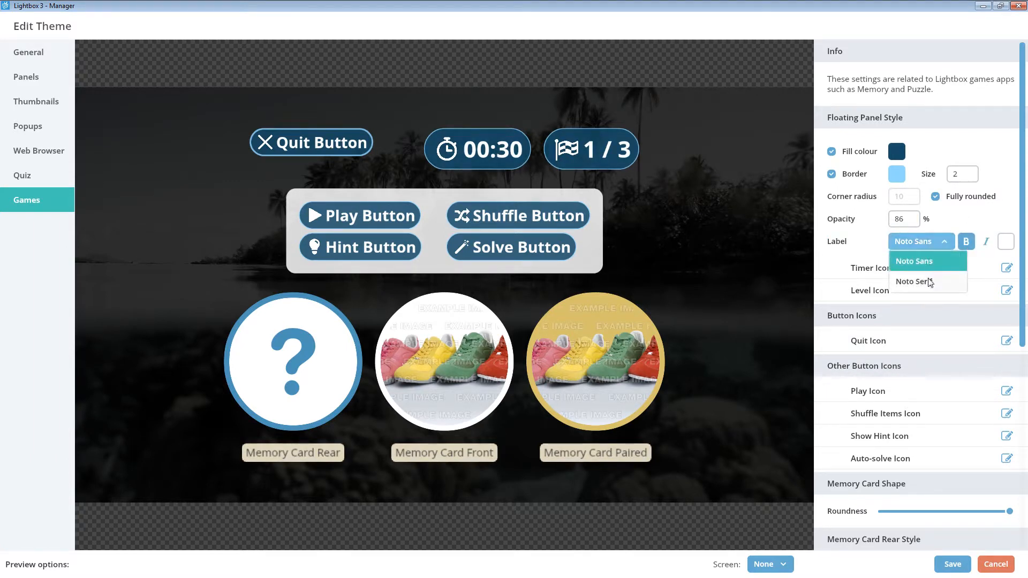
click(928, 281)
click(936, 242)
click(914, 261)
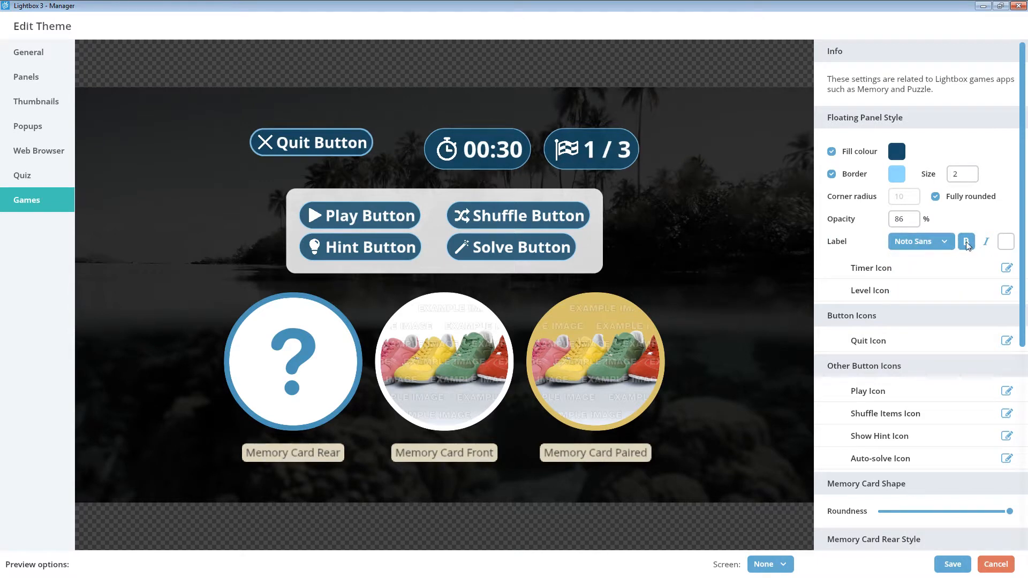
click(967, 242)
click(968, 242)
click(967, 243)
click(967, 242)
Try recolouring the games' play icon to near-black 191919
scroll(968, 210, down, 2)
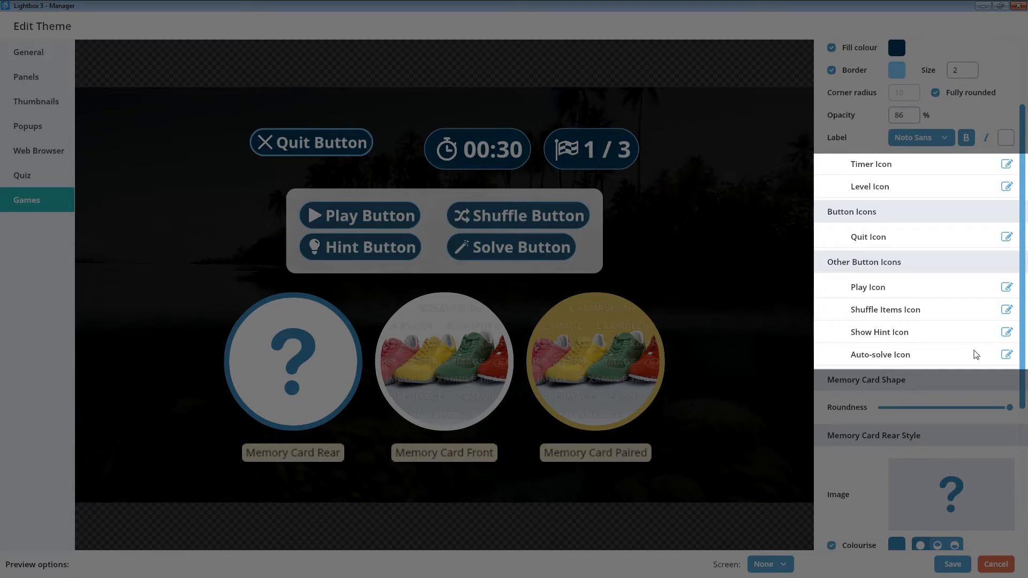
scroll(976, 355, down, 1)
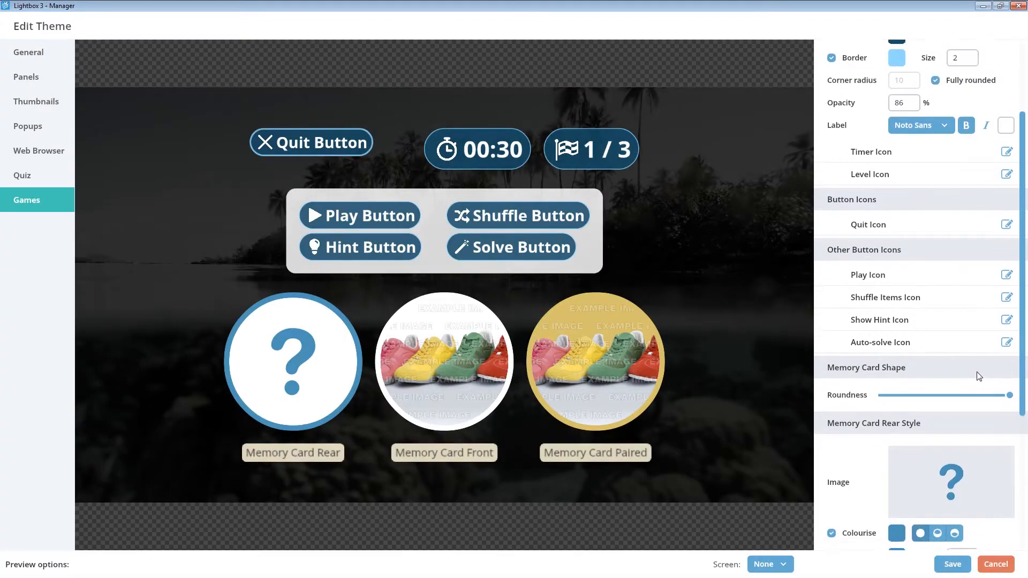
click(1006, 272)
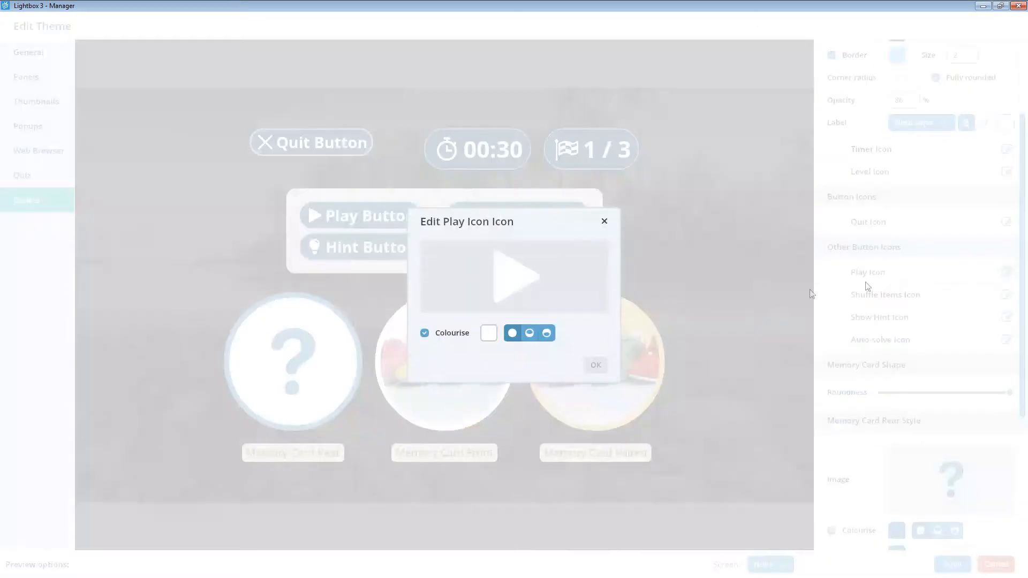
click(488, 333)
click(463, 254)
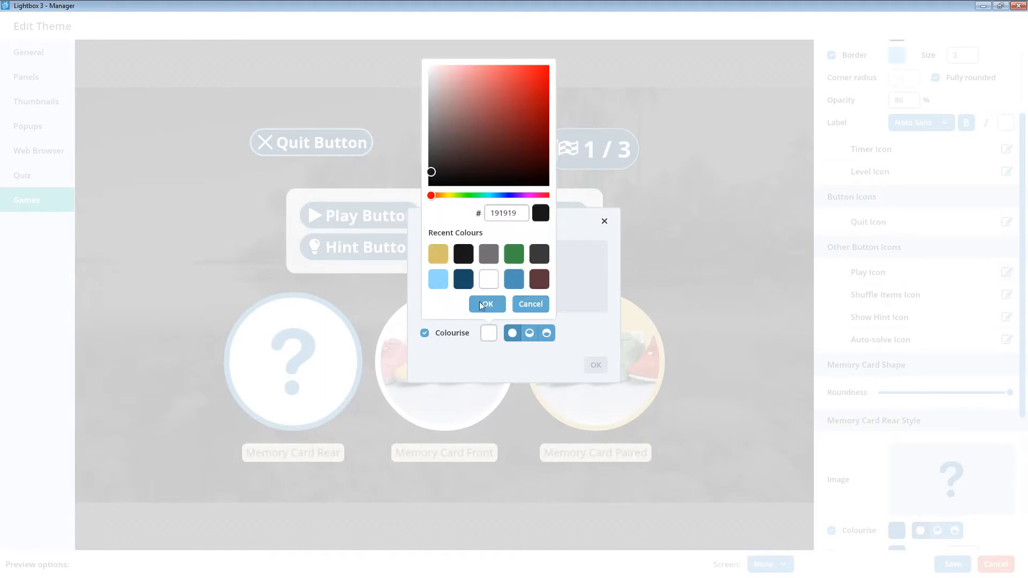
click(487, 304)
click(596, 364)
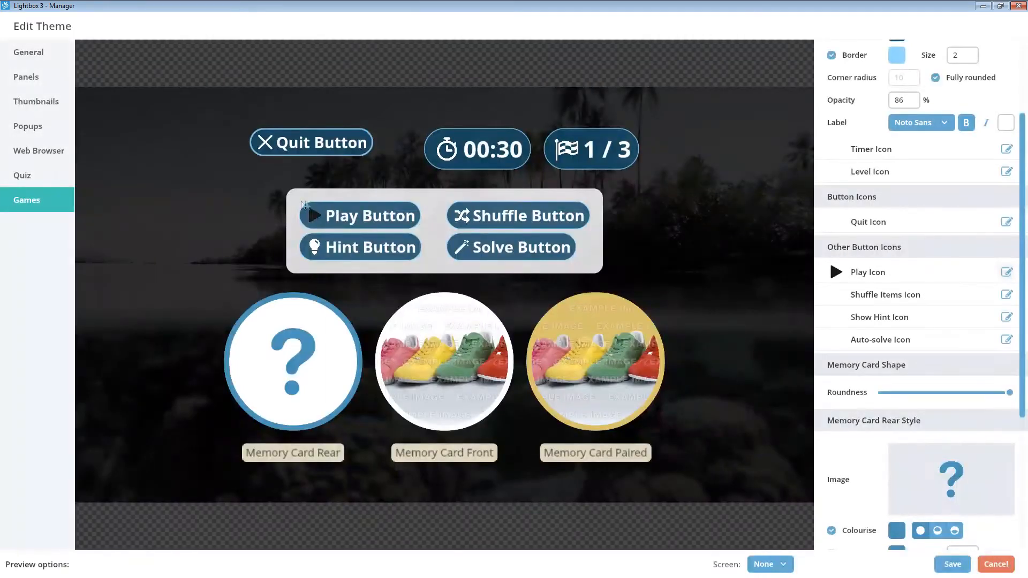
Restore the games' play icon colour to white
click(1007, 272)
click(489, 333)
click(489, 279)
click(488, 304)
click(596, 364)
Reduce the memory cards' roundness from full circles to rounded squares, at about 70% of the scale
scroll(975, 246, down, 1)
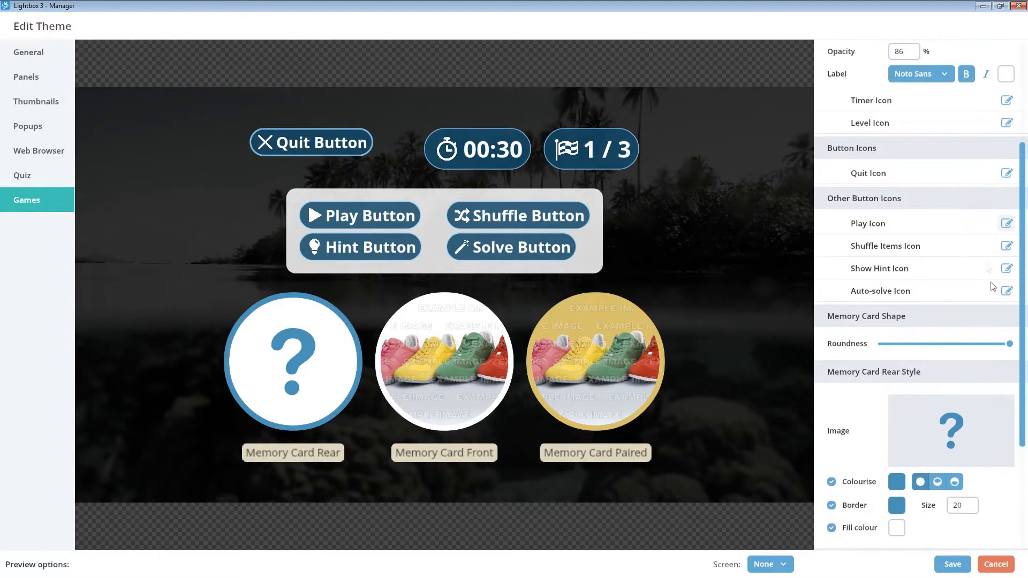
drag(1008, 347, 980, 348)
scroll(985, 320, down, 1)
scroll(981, 311, down, 1)
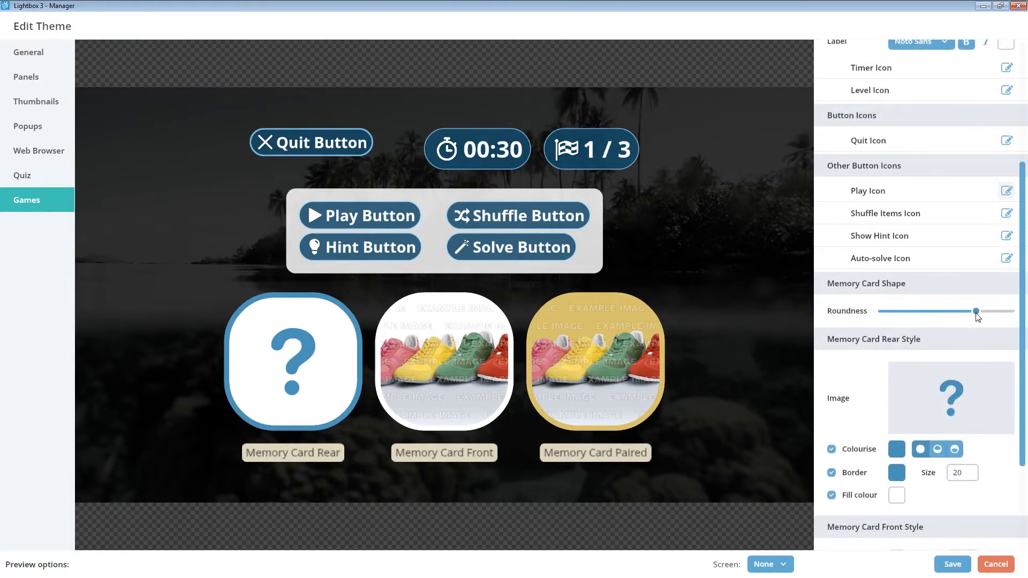
scroll(981, 286, down, 1)
scroll(980, 281, down, 5)
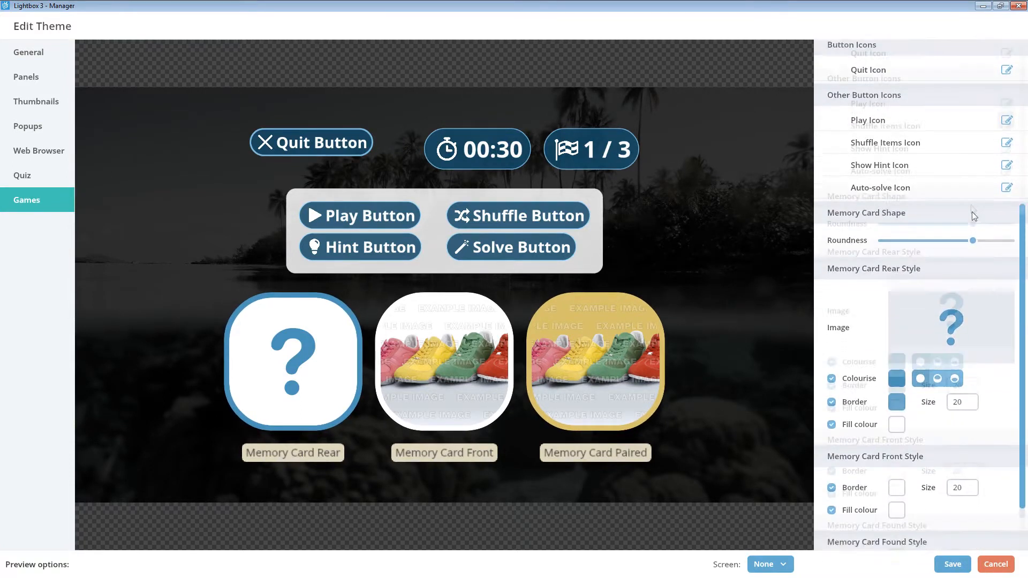
Recolour the question mark image on the memory card rear to the near-black recent colour
mouse_move(969, 280)
click(956, 261)
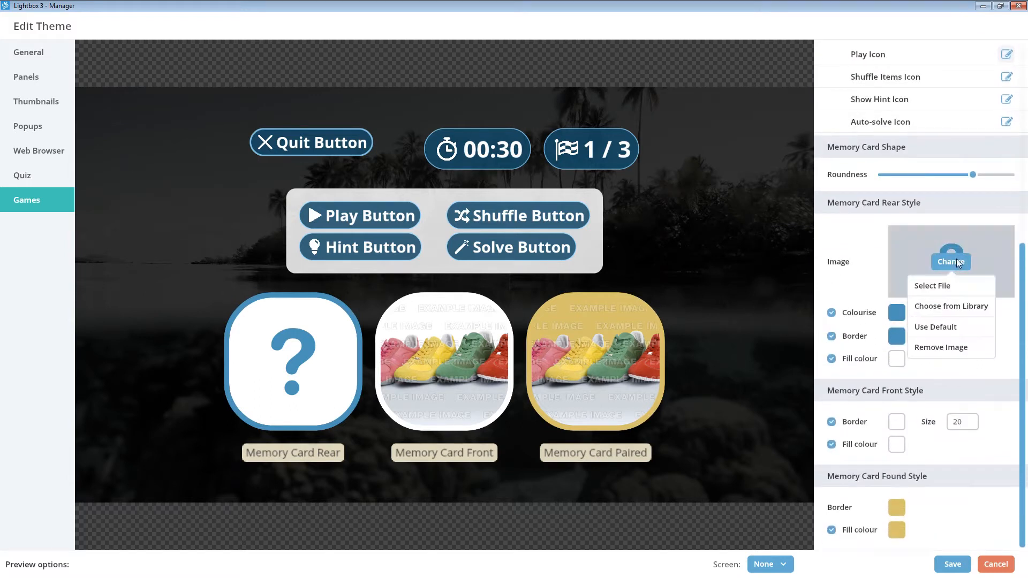
click(957, 261)
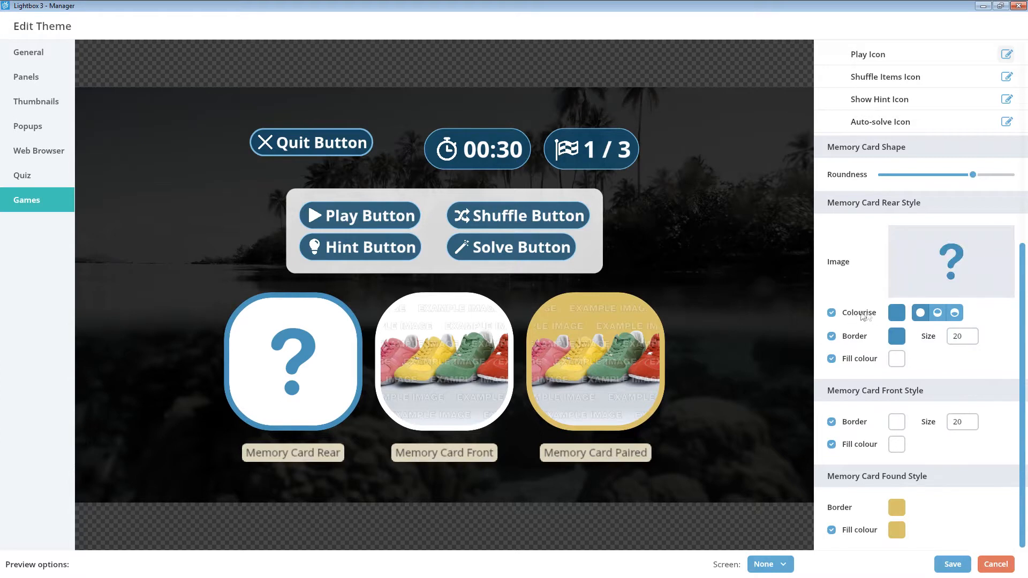
click(897, 316)
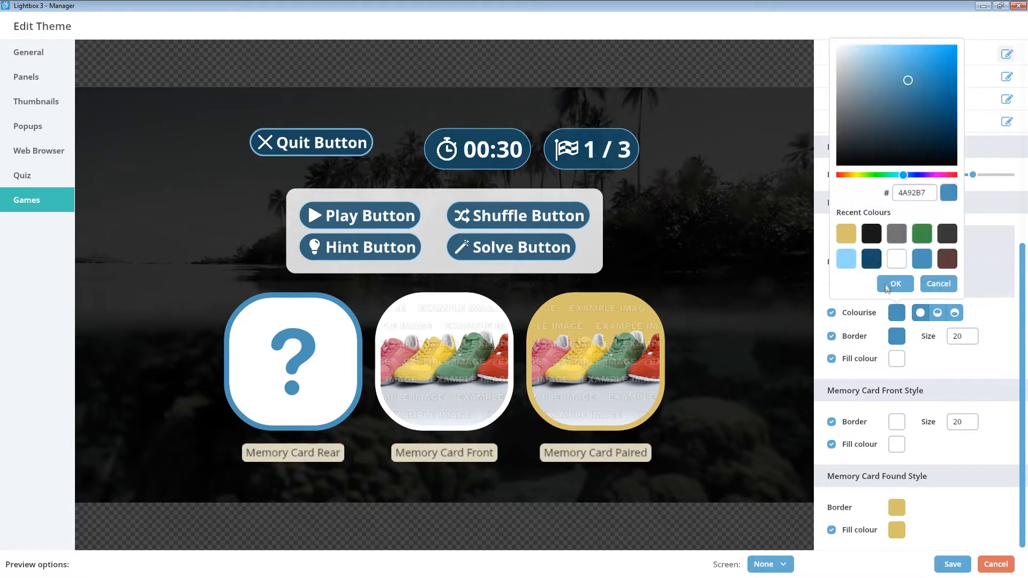
click(873, 232)
click(900, 290)
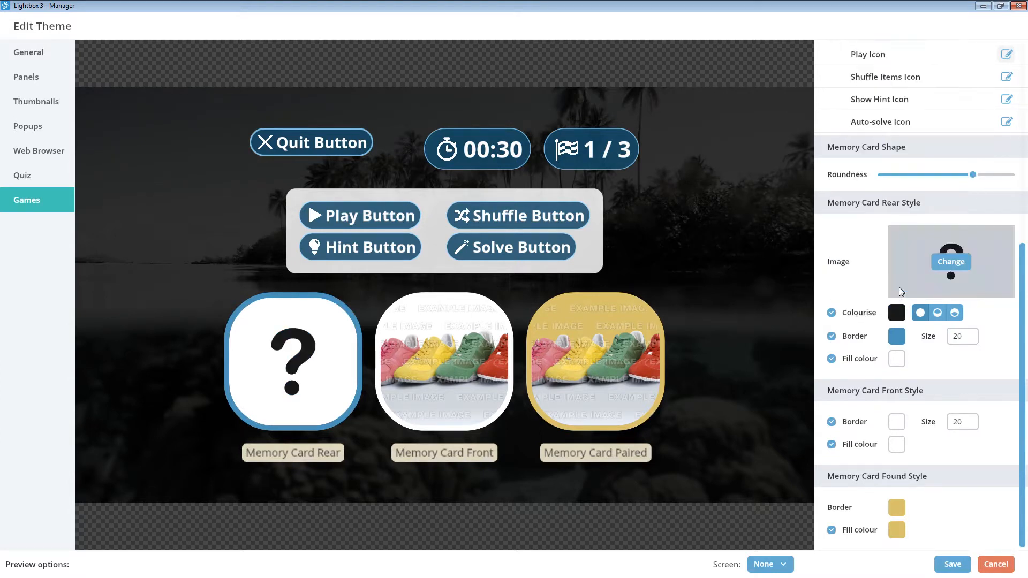
Set the memory card rear's border colour to light blue 90D8FF
click(898, 337)
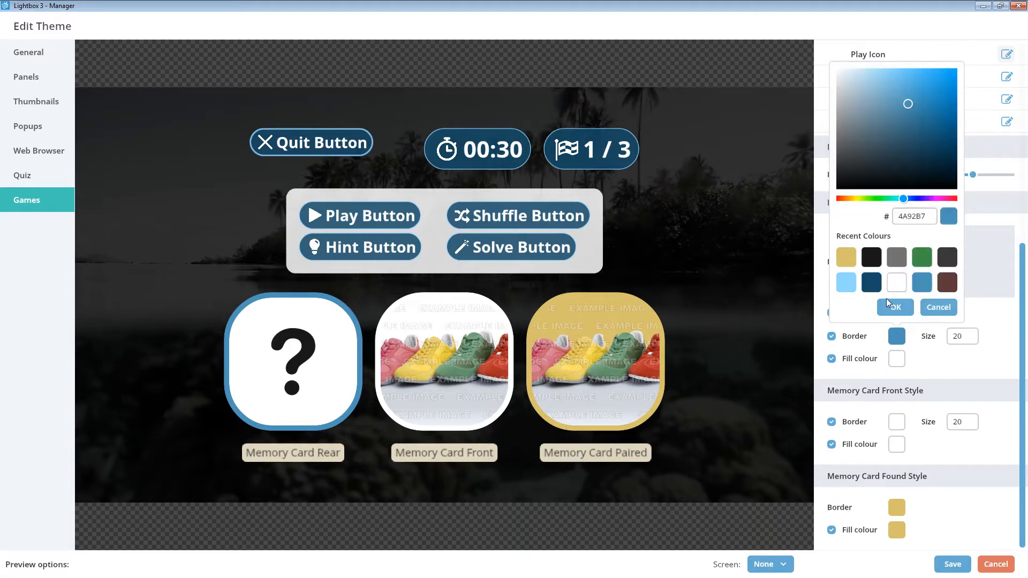
click(852, 284)
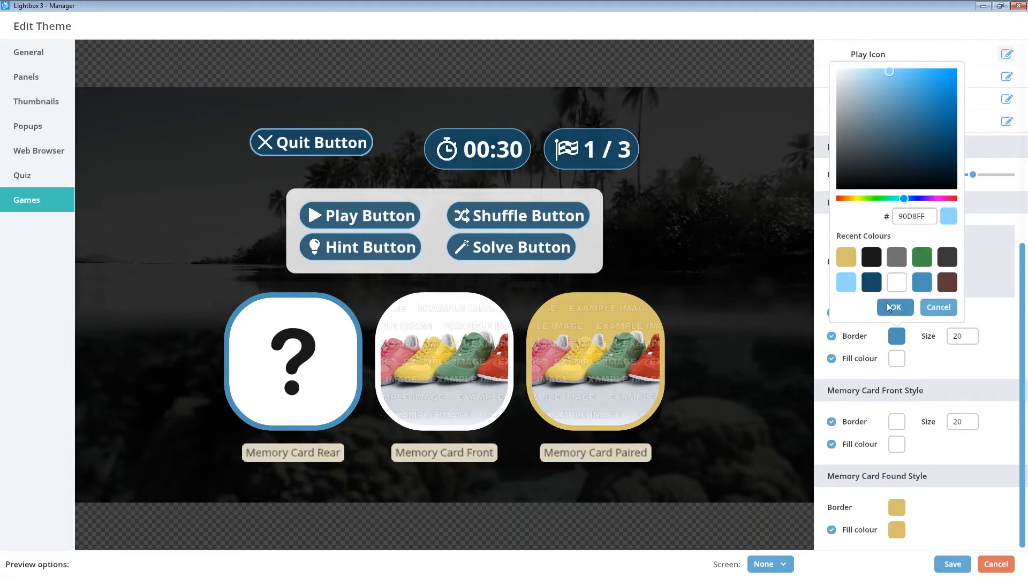
click(889, 308)
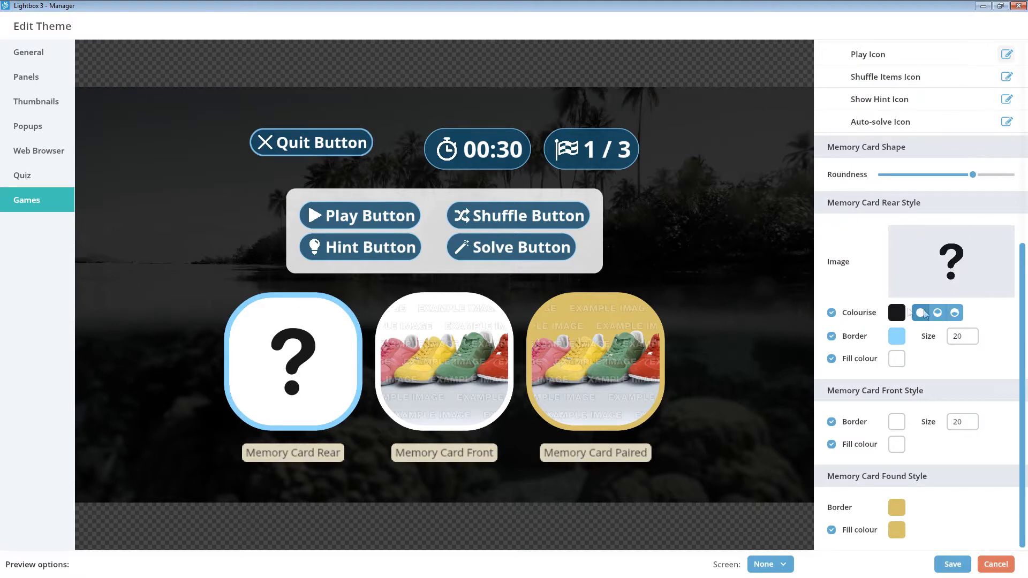
click(951, 335)
mouse_move(890, 360)
mouse_down()
mouse_move(952, 364)
mouse_move(893, 370)
mouse_up()
click(859, 365)
click(860, 365)
Set the memory card front's border colour to light blue 90D8FF and accept white FFFFFF as its fill colour
click(897, 422)
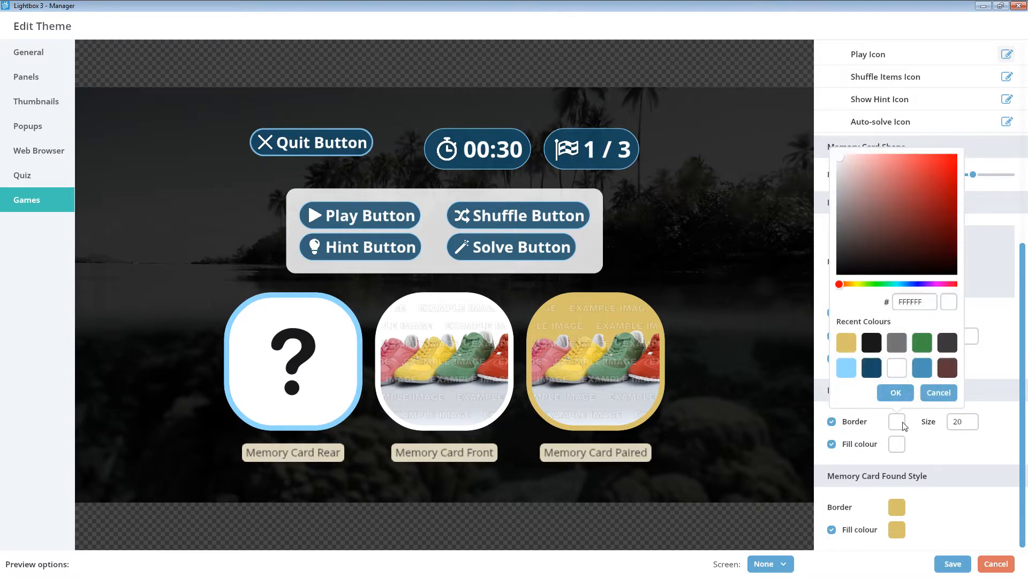
click(848, 369)
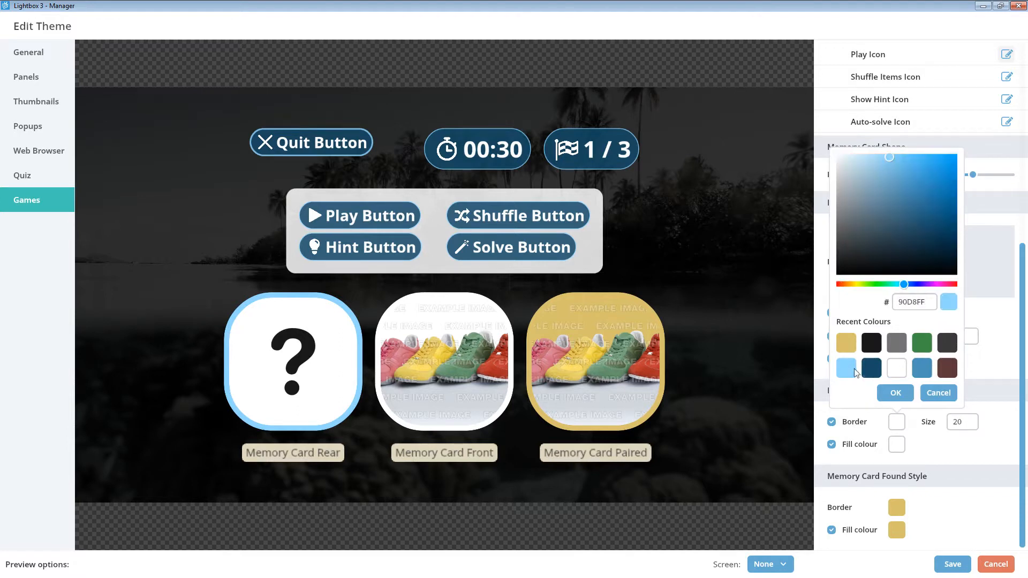
click(896, 393)
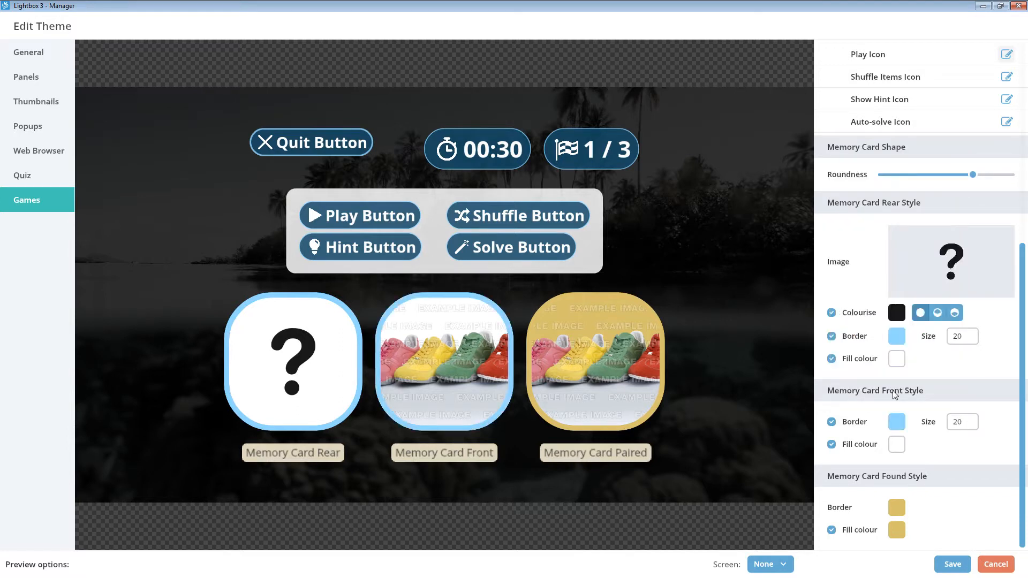
click(898, 445)
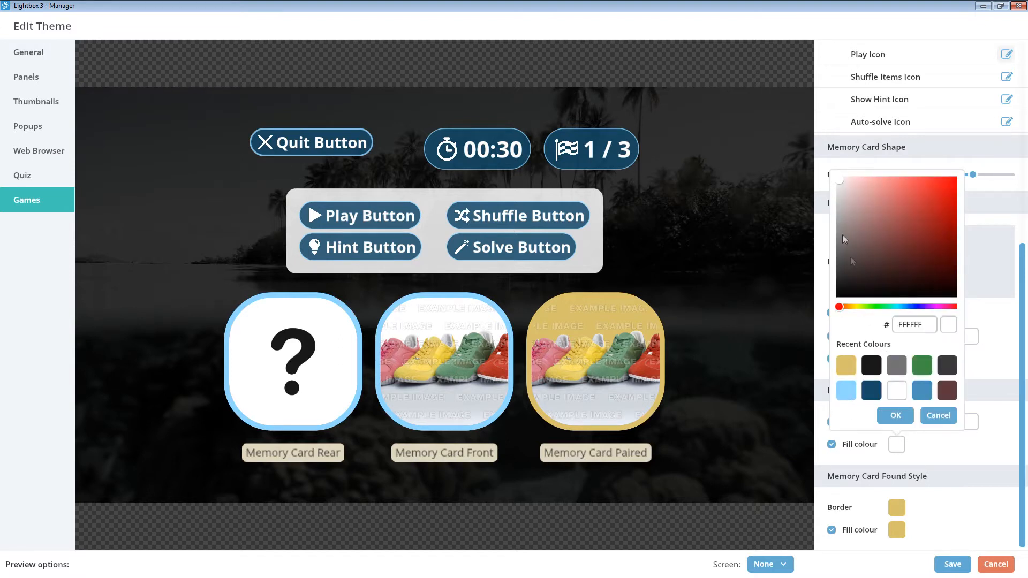
click(902, 419)
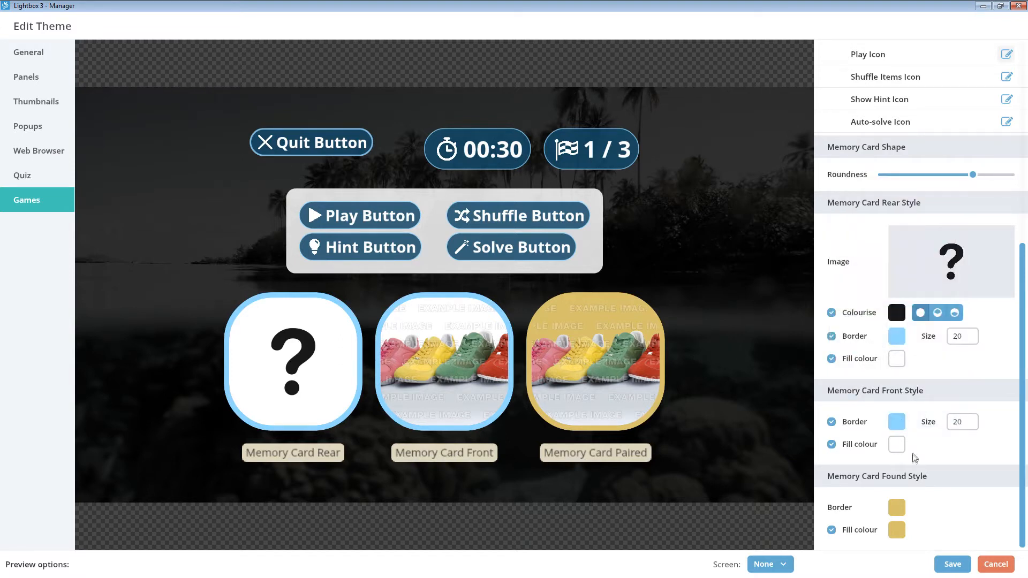
Give found memory cards a green 3F8E46 border and a white FFFFFF fill, and save the theme
click(903, 509)
click(929, 427)
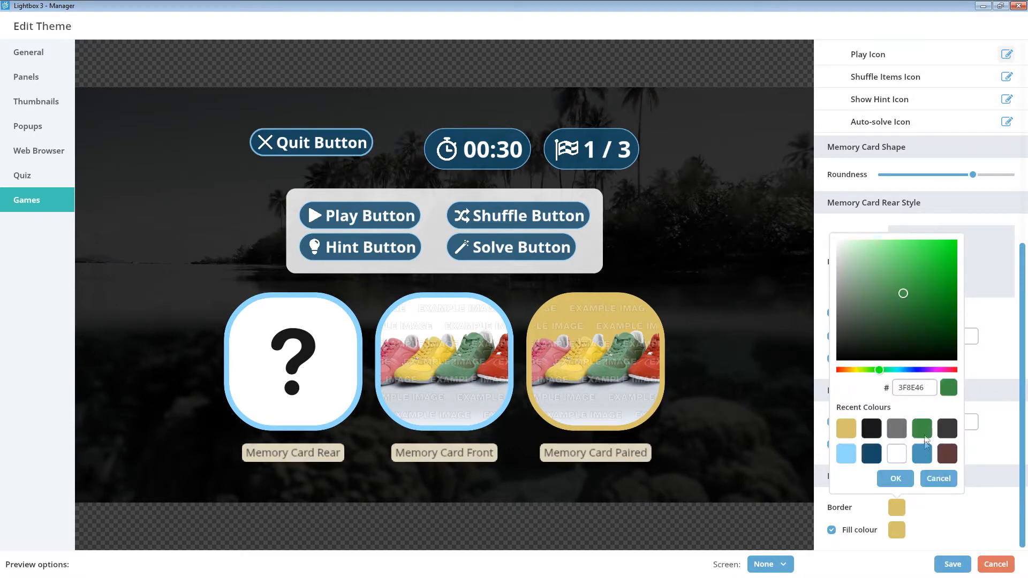
click(896, 478)
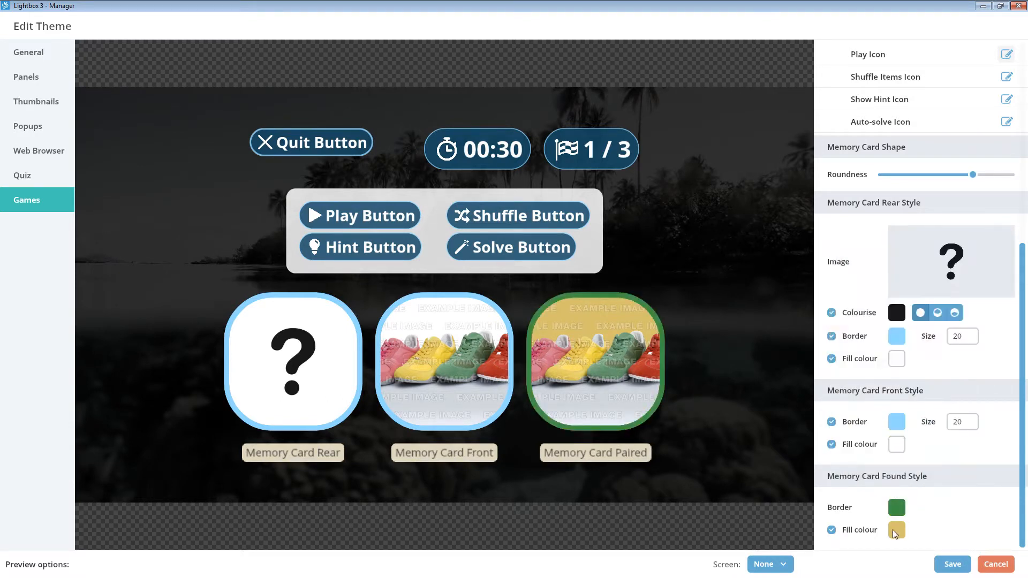
click(896, 530)
click(897, 476)
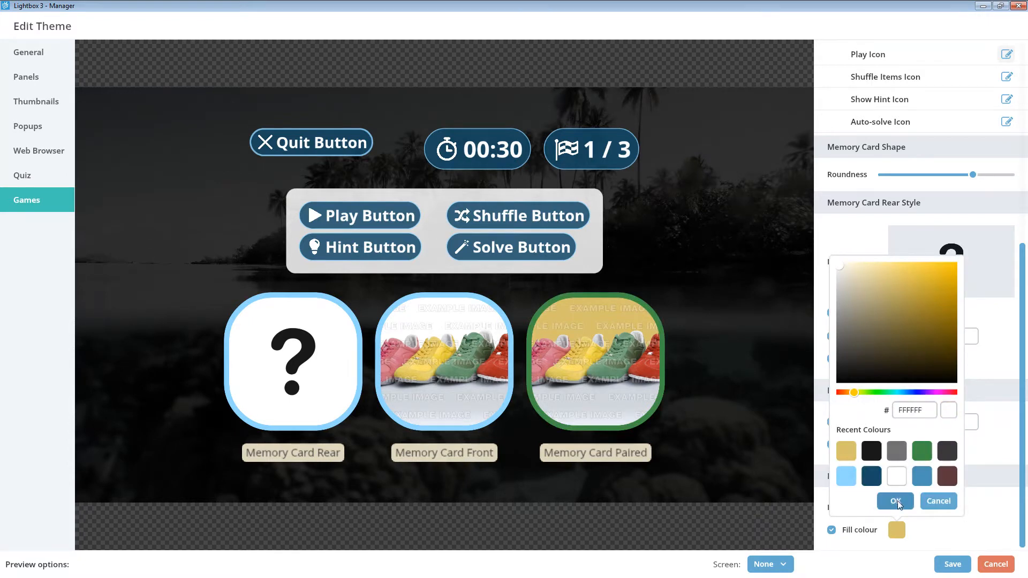
click(898, 500)
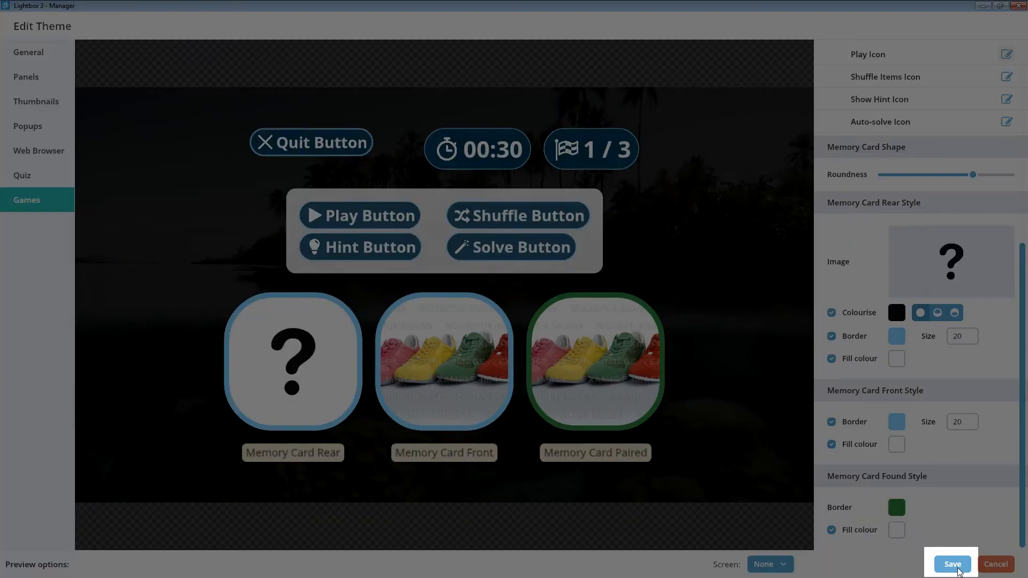
click(955, 566)
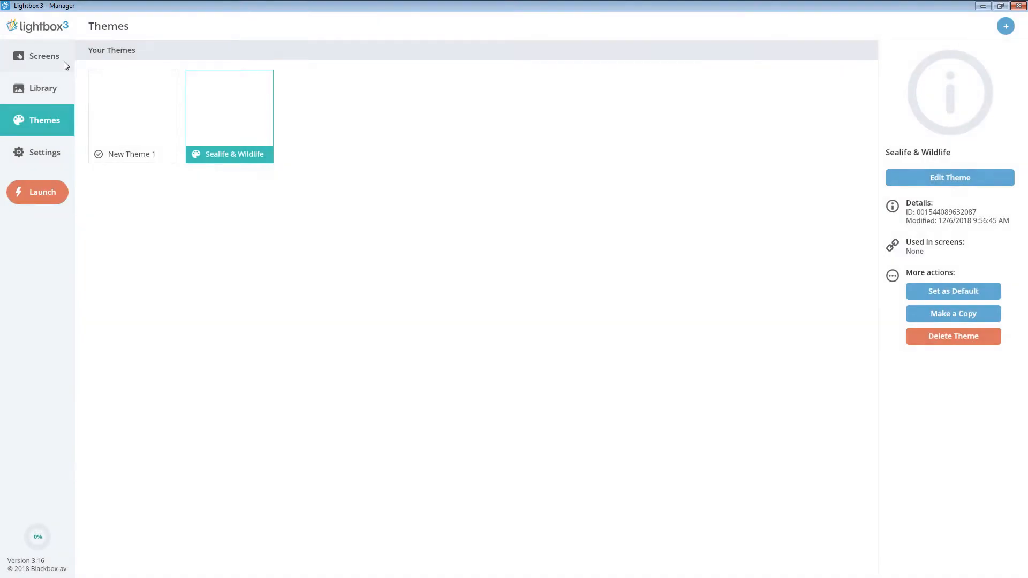
Open the Sealife & Wildlife home screen for editing and apply the Sealife & Wildlife theme to it
click(65, 58)
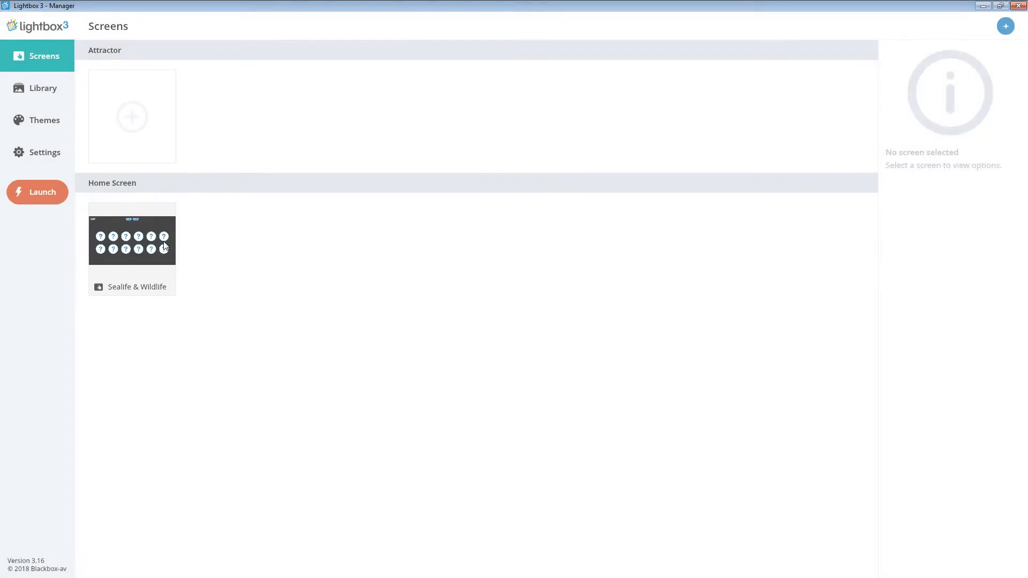
double_click(164, 245)
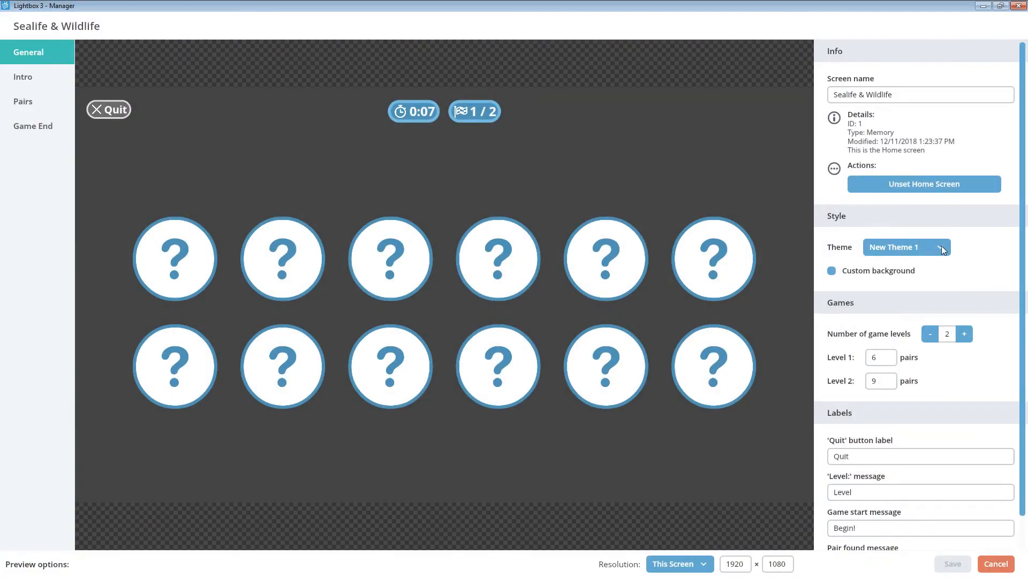
click(942, 248)
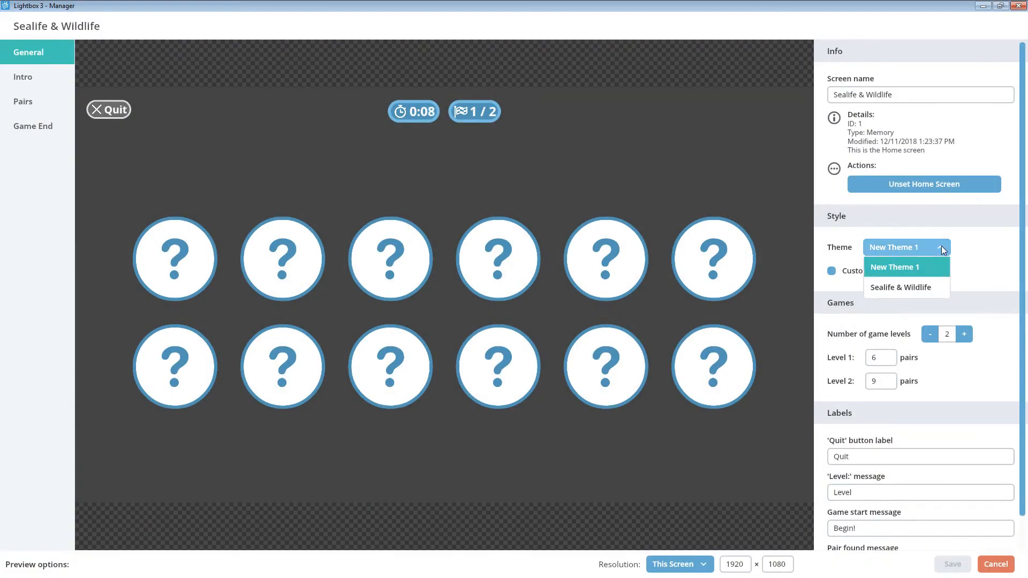
click(942, 285)
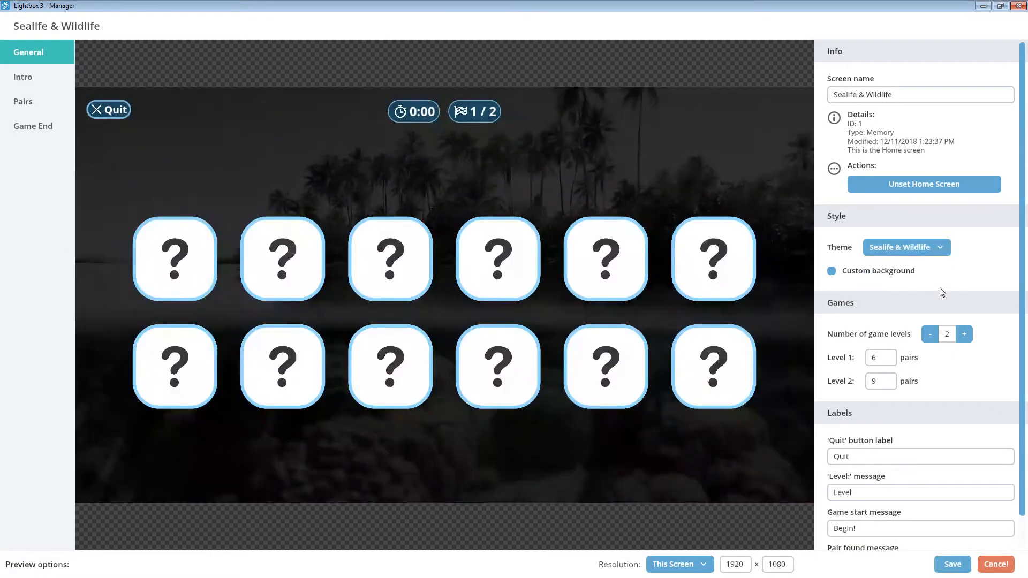
Play the memory game in the preview by flipping cards to check the themed rear, front and paired styles
click(583, 279)
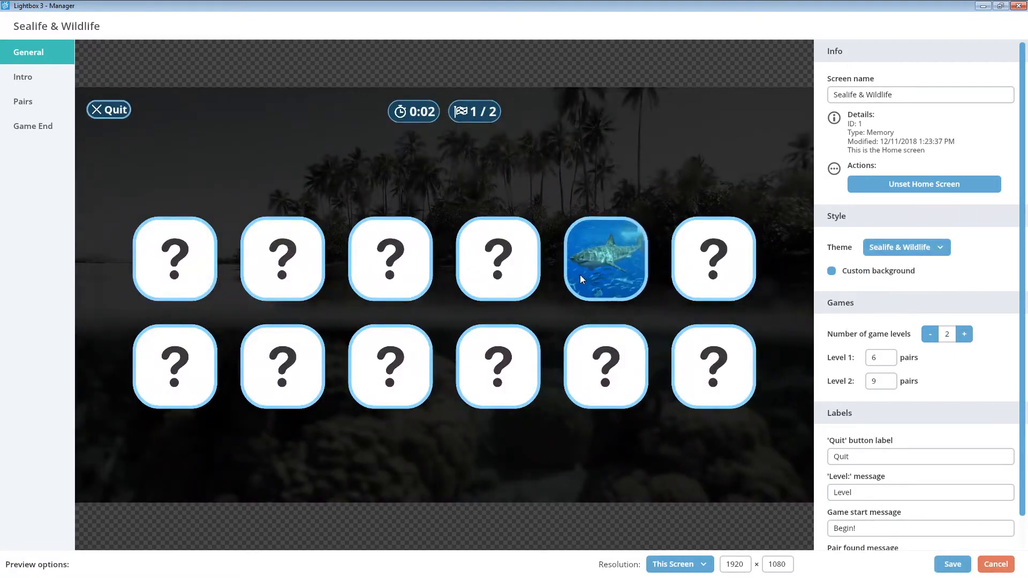
click(520, 373)
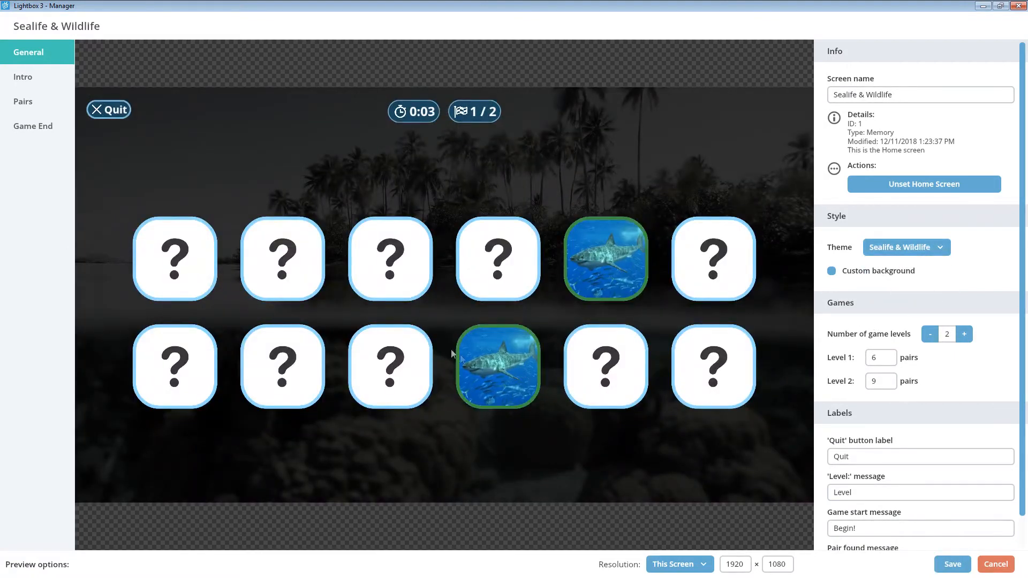
click(397, 272)
click(284, 273)
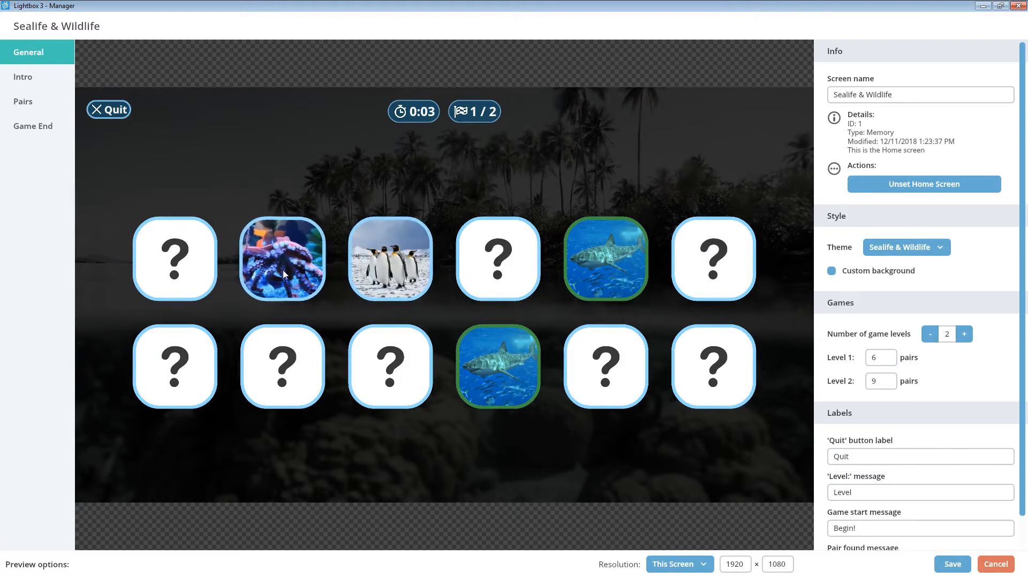
click(193, 346)
click(498, 262)
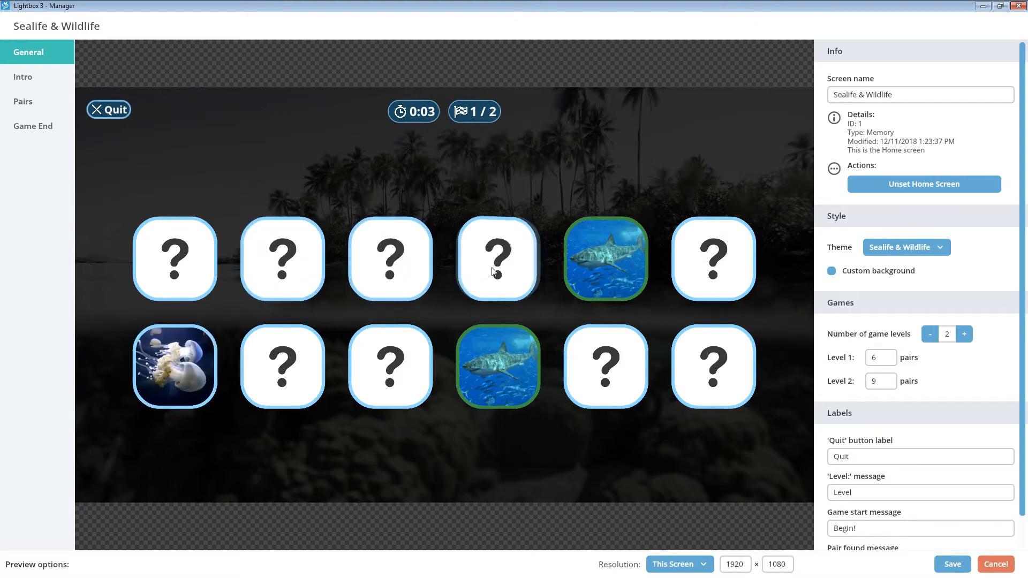
click(740, 287)
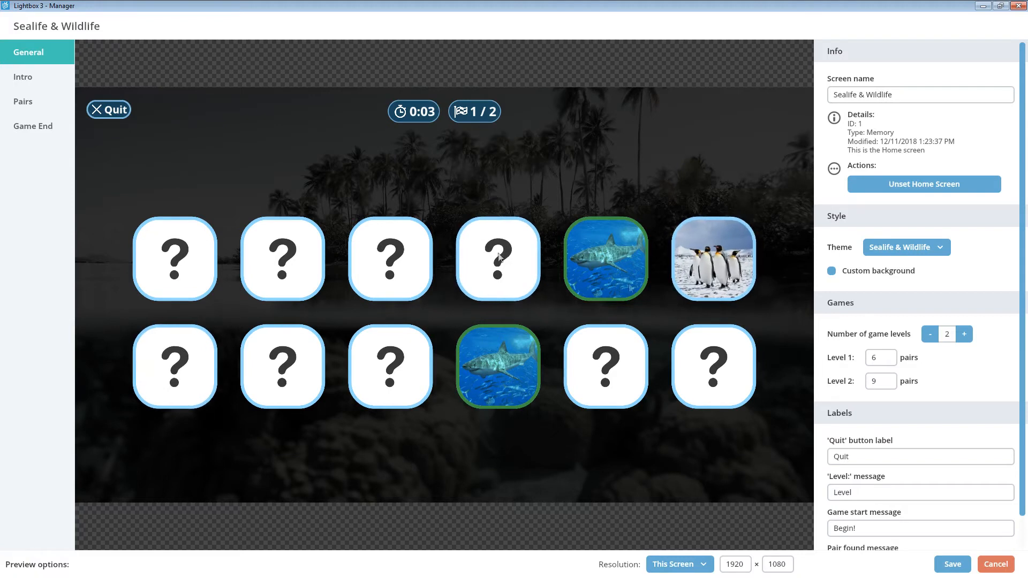
click(361, 256)
click(303, 252)
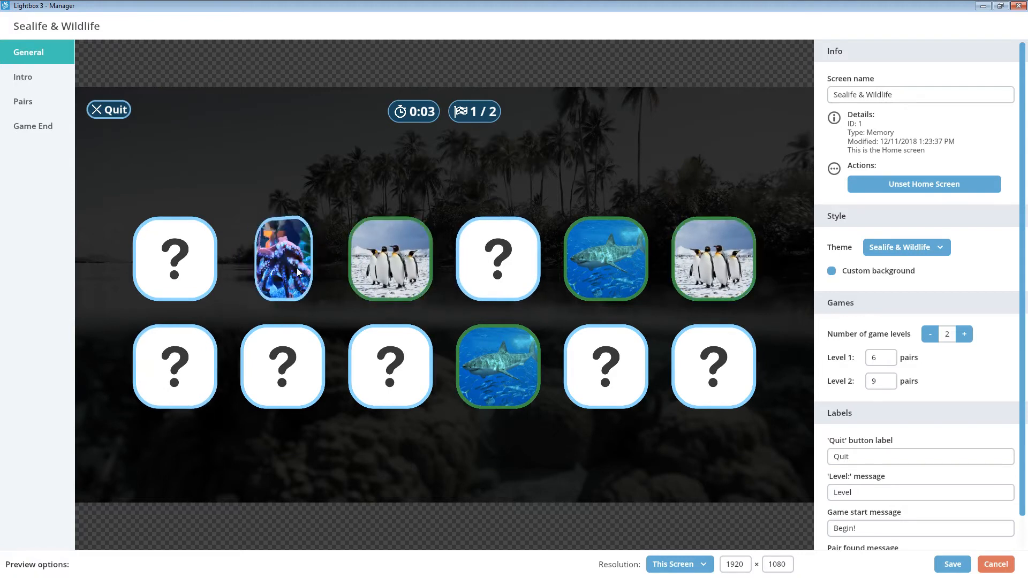
click(284, 341)
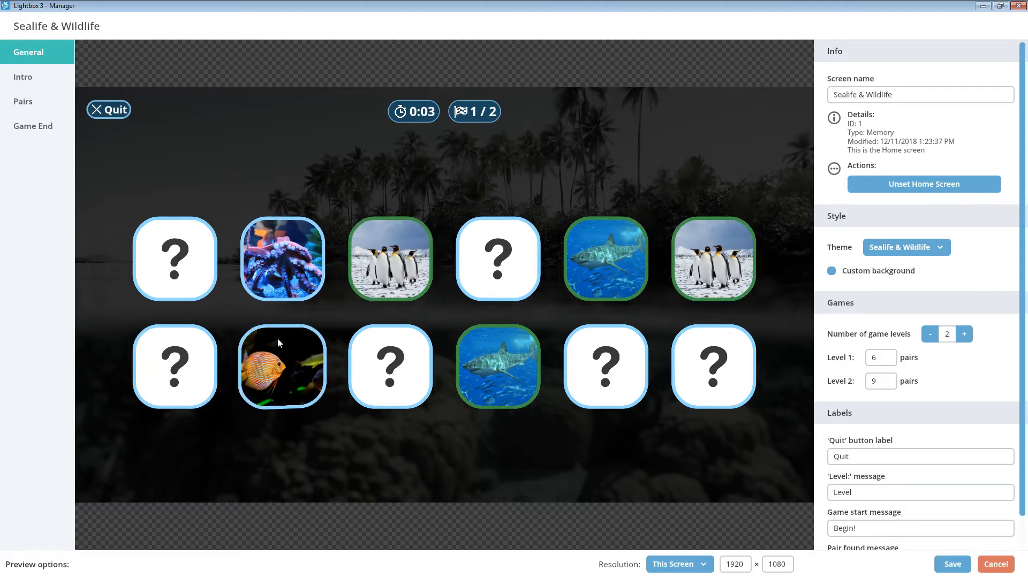
click(677, 358)
click(323, 273)
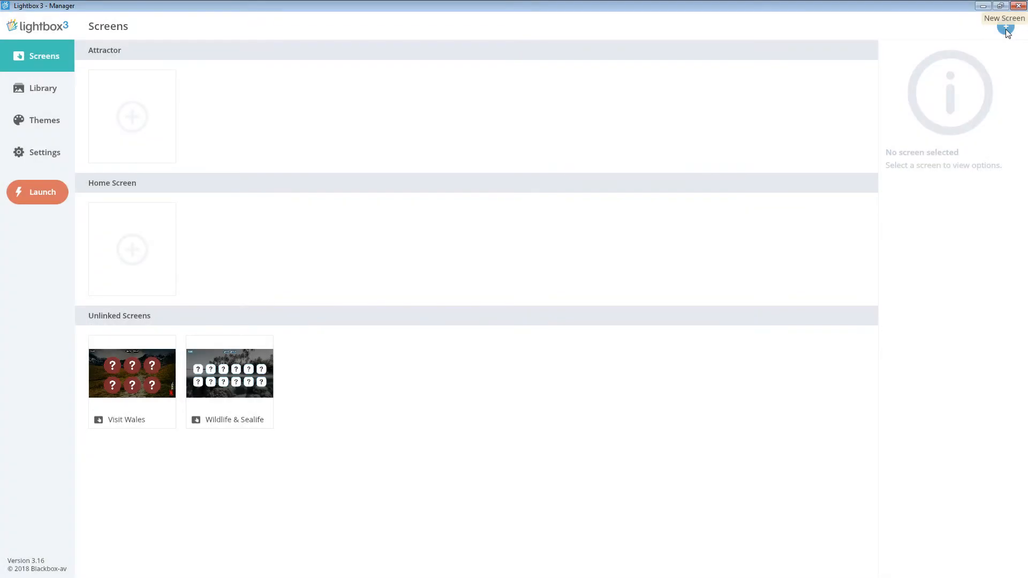
Create a new screen of type Menu and set its screen name to Menu
click(1005, 28)
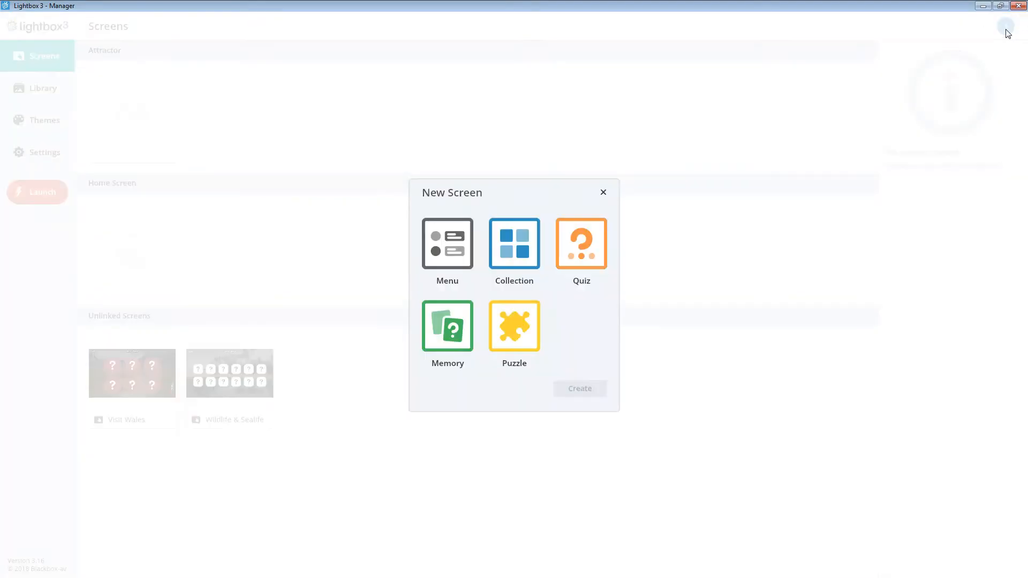
click(426, 279)
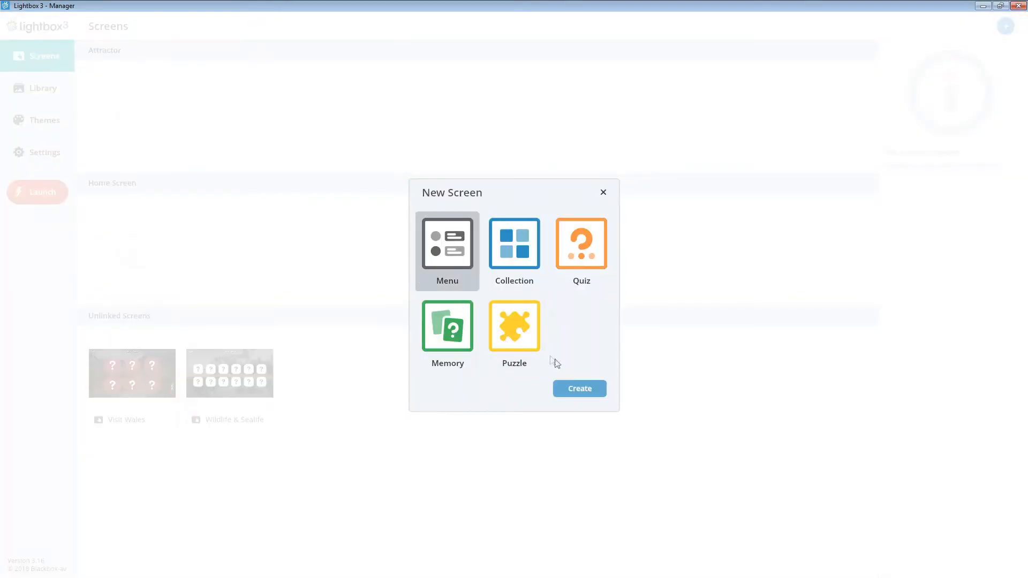
click(583, 389)
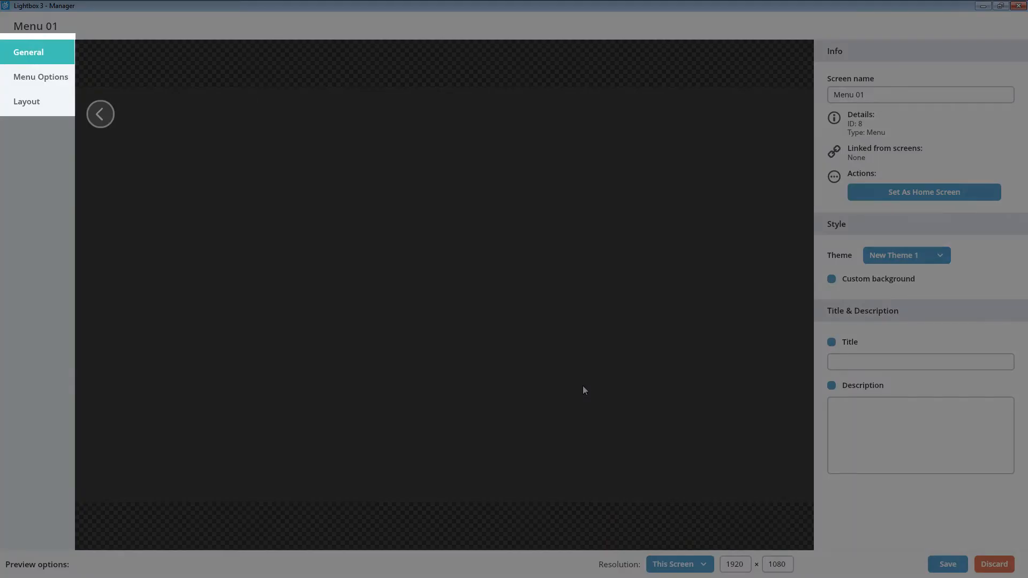
click(908, 95)
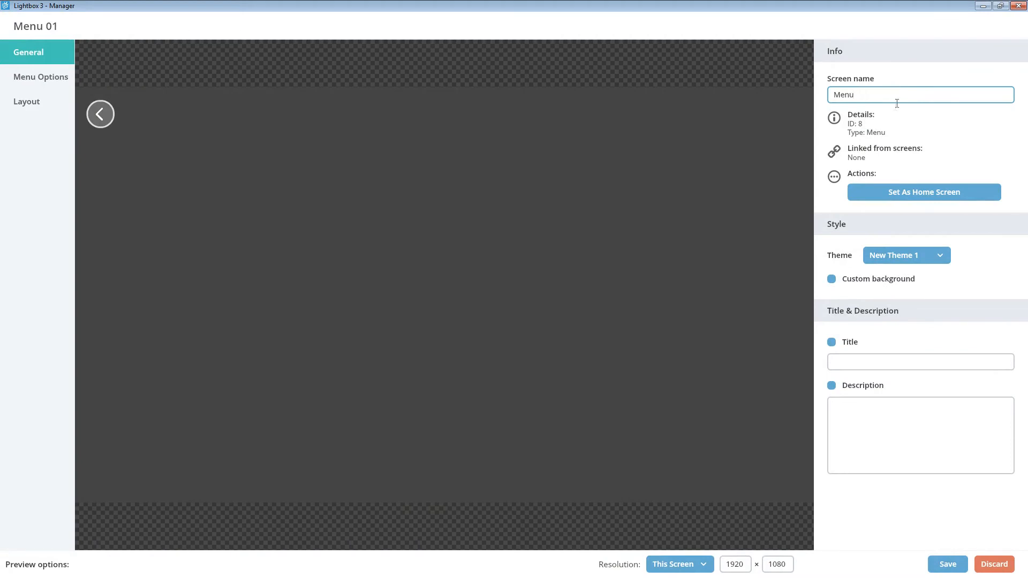
click(752, 178)
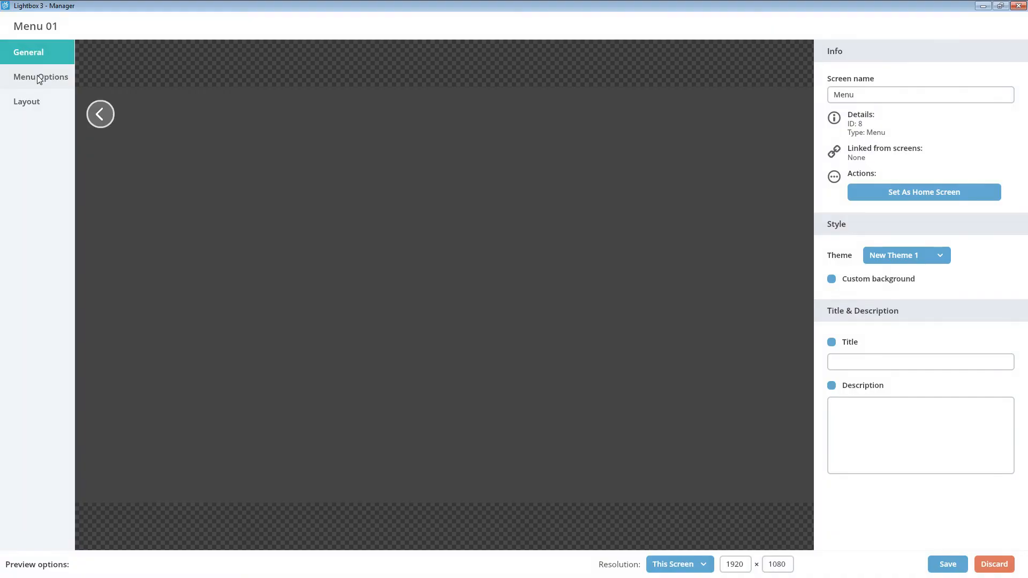
Add a menu option with the action Go to Screen that leads to the Wildlife & Sealife screen
click(39, 78)
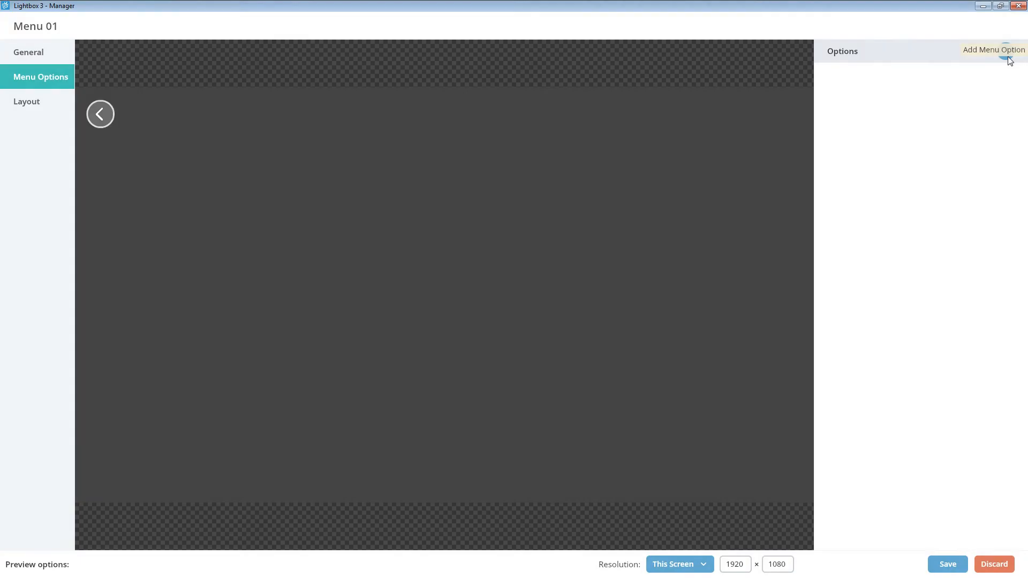
click(1006, 52)
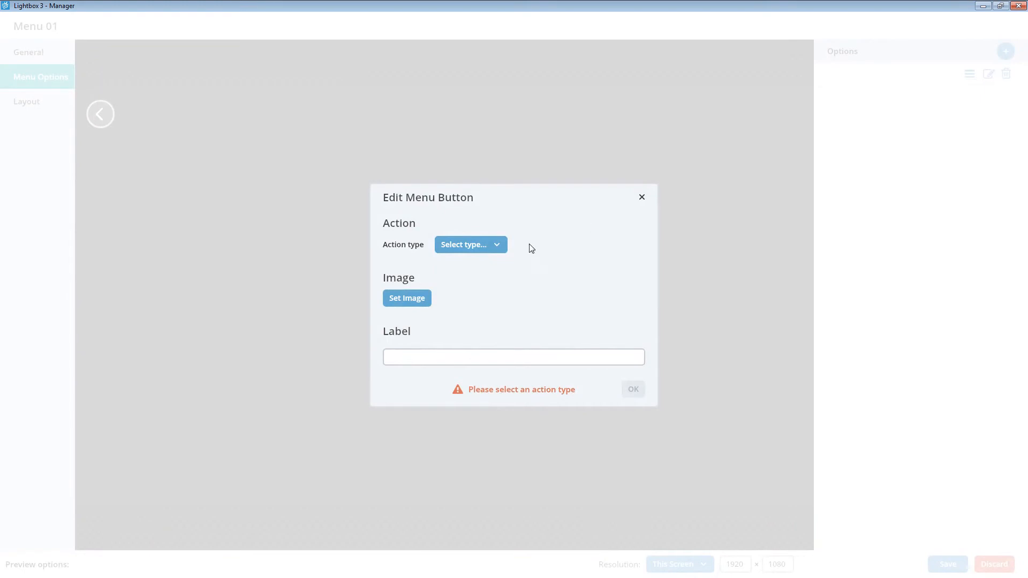
click(471, 243)
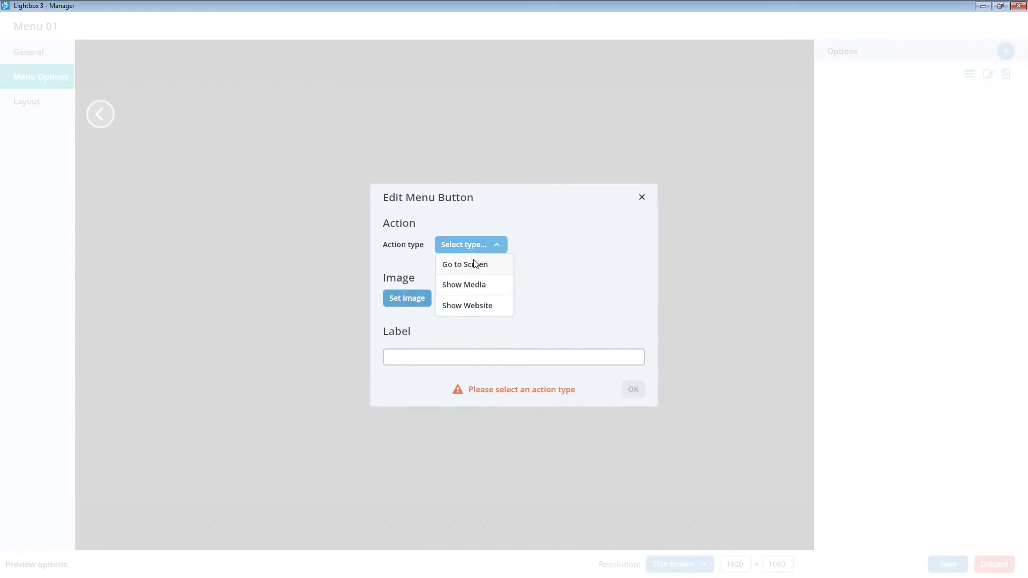
click(471, 264)
click(476, 258)
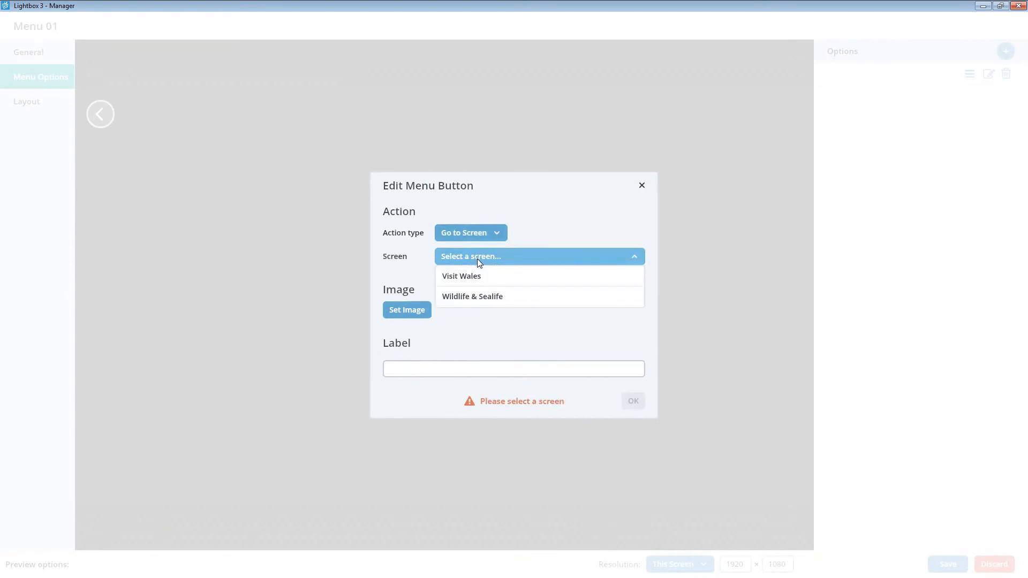
click(474, 297)
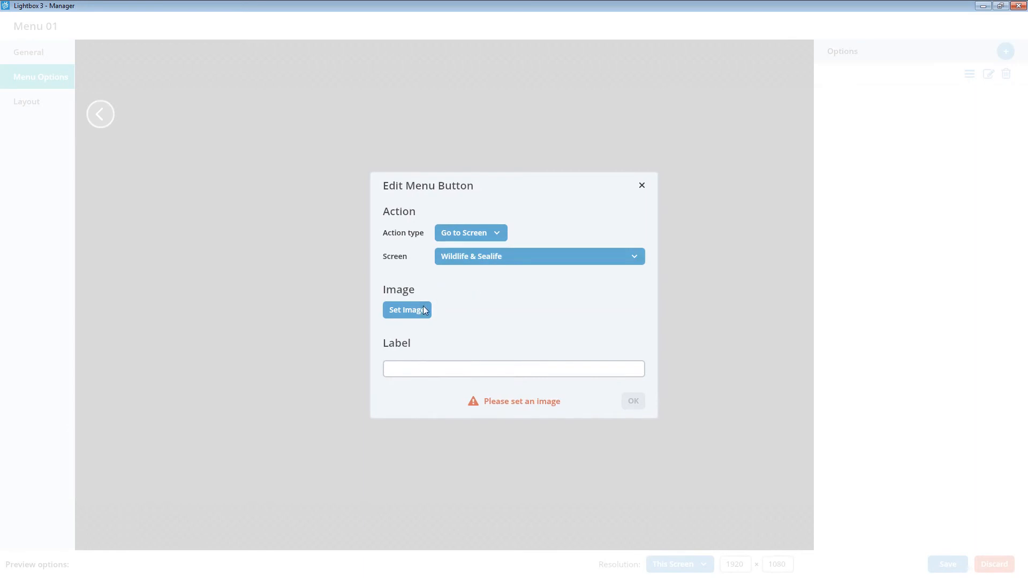
Give the menu option the image turtle-863336_960_720 and the label "Sealife & Wildlife Memory Game"
click(422, 309)
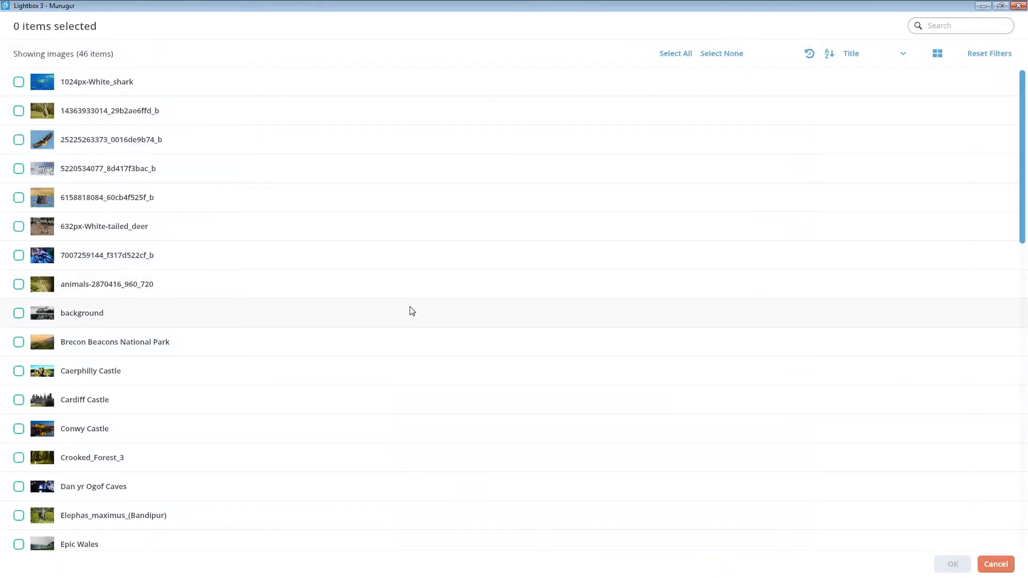
scroll(411, 312, down, 8)
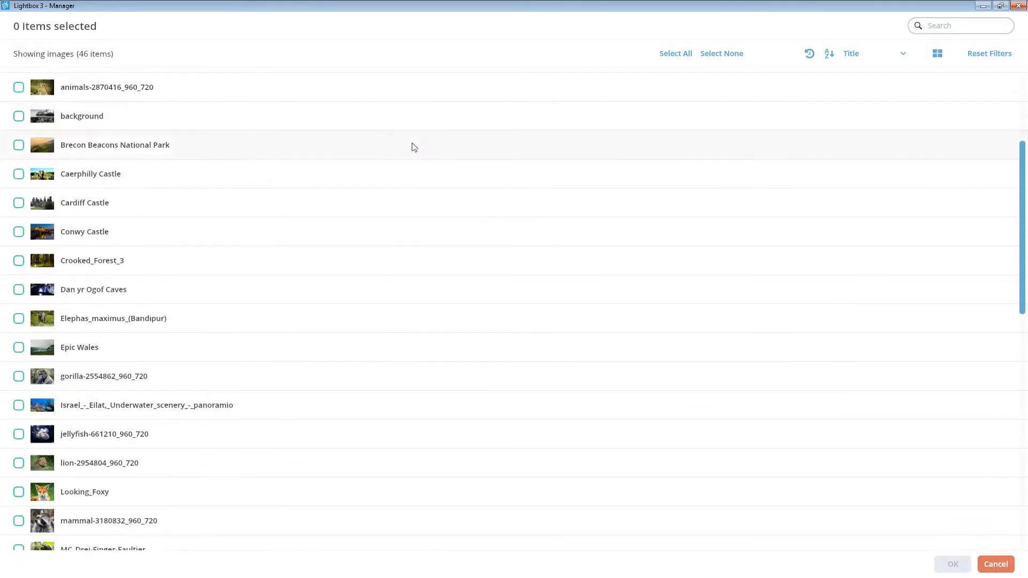
scroll(351, 447, down, 5)
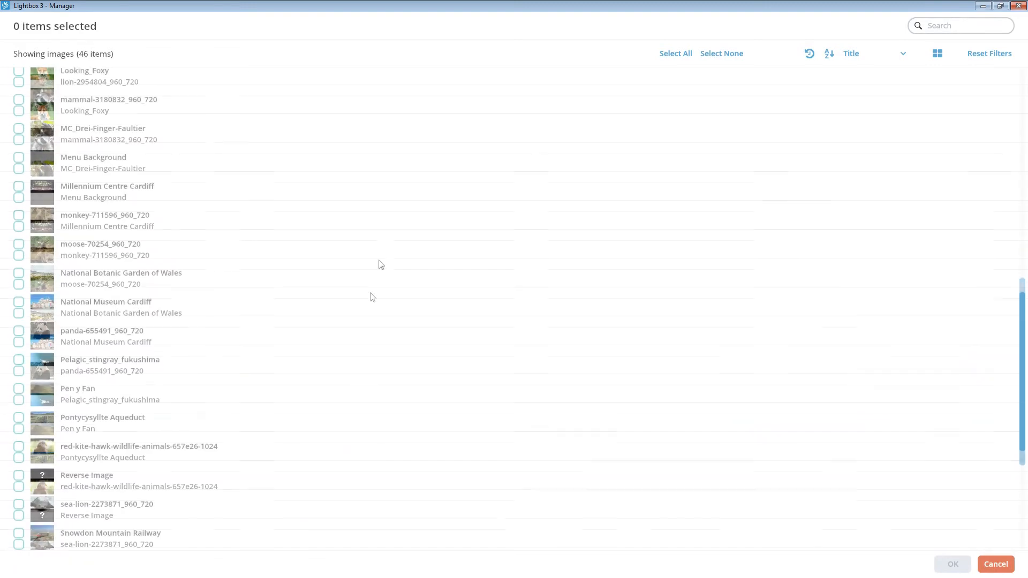
scroll(381, 427, down, 4)
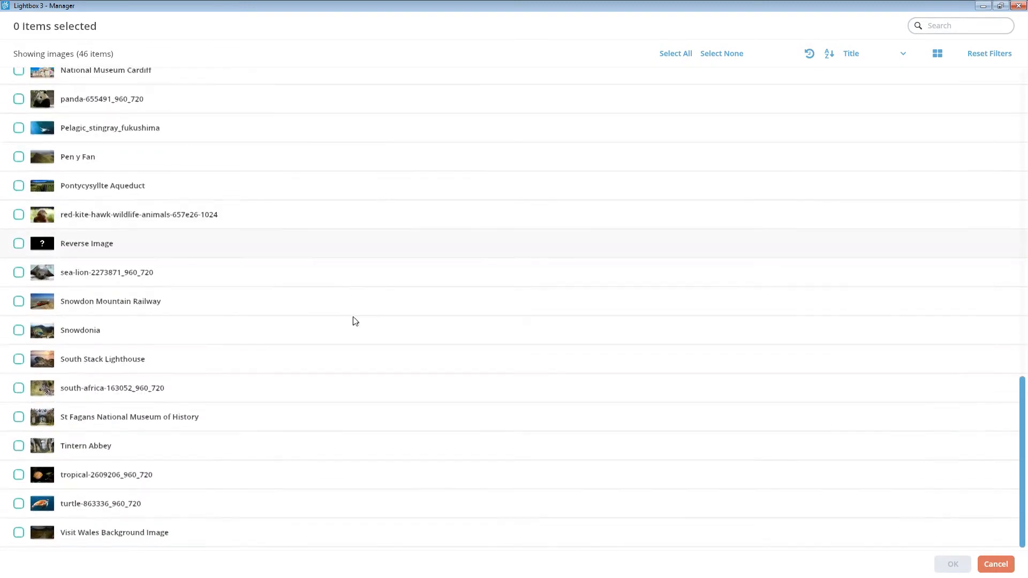
click(289, 509)
click(951, 564)
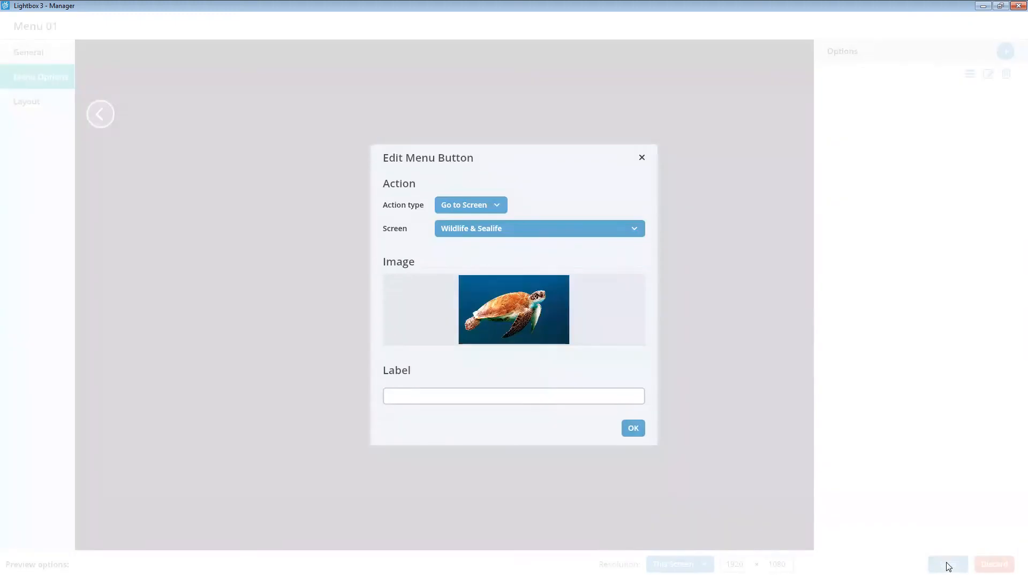
click(613, 391)
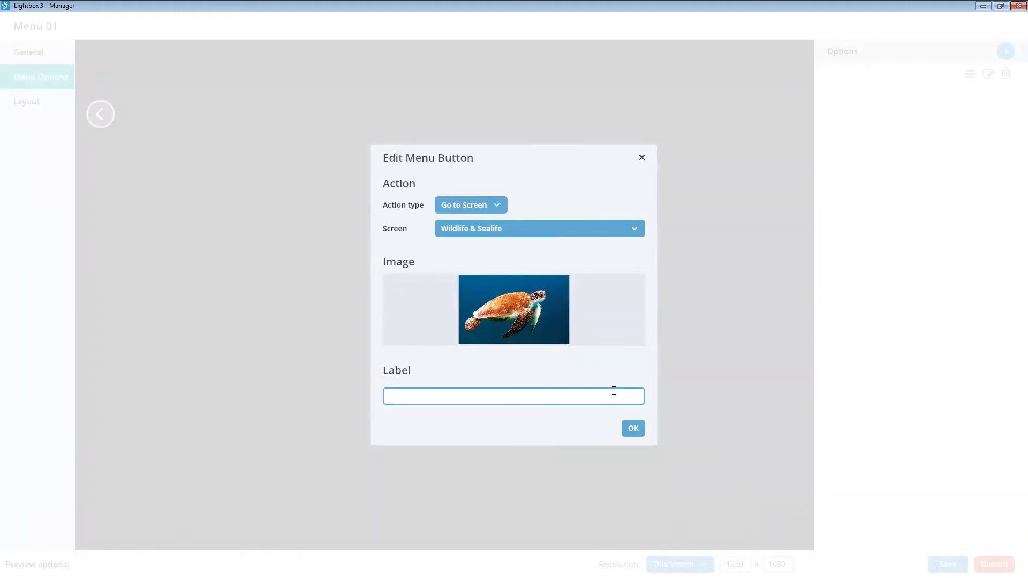
text(Sealife & Wildlife Memory Game)
click(634, 429)
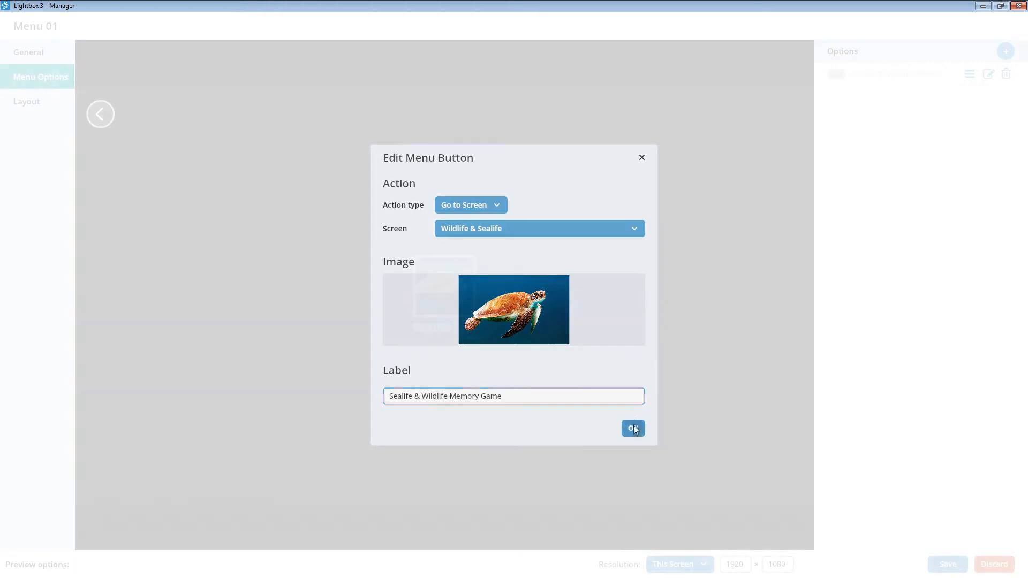
Add a second menu option with the action Go to Screen that leads to the Visit Wales screen
click(1005, 51)
click(479, 244)
click(461, 300)
click(457, 257)
click(460, 274)
Give the second menu option the Brecon Beacons National Park image and the label "Visit Wales Memory Game"
click(410, 312)
double_click(410, 321)
click(500, 395)
text(Visit Wales Memory Game)
click(633, 429)
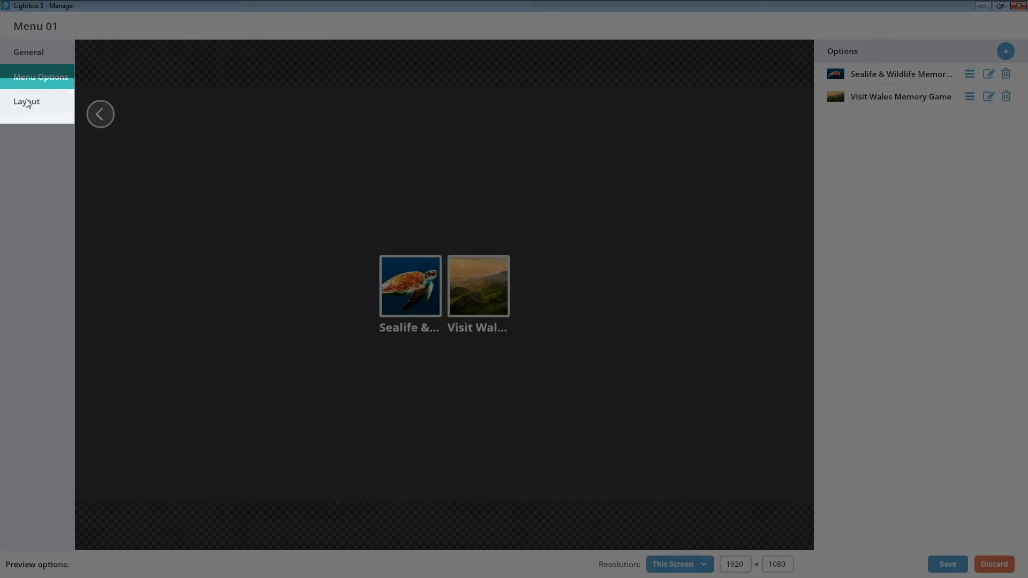
Set the menu's tile size to 1050 × 400 in the layout and save the screen
click(28, 103)
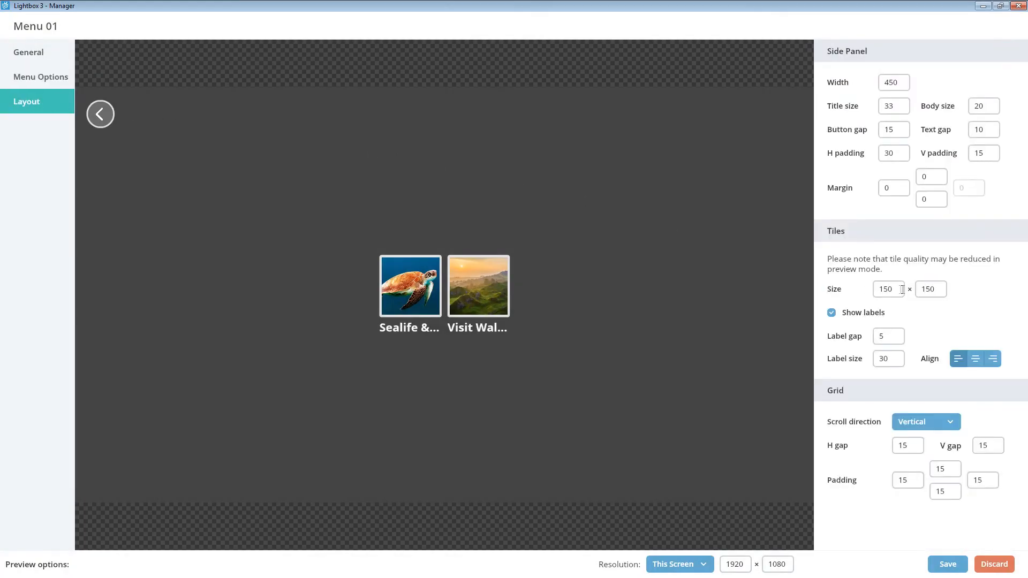
click(902, 290)
text(1)
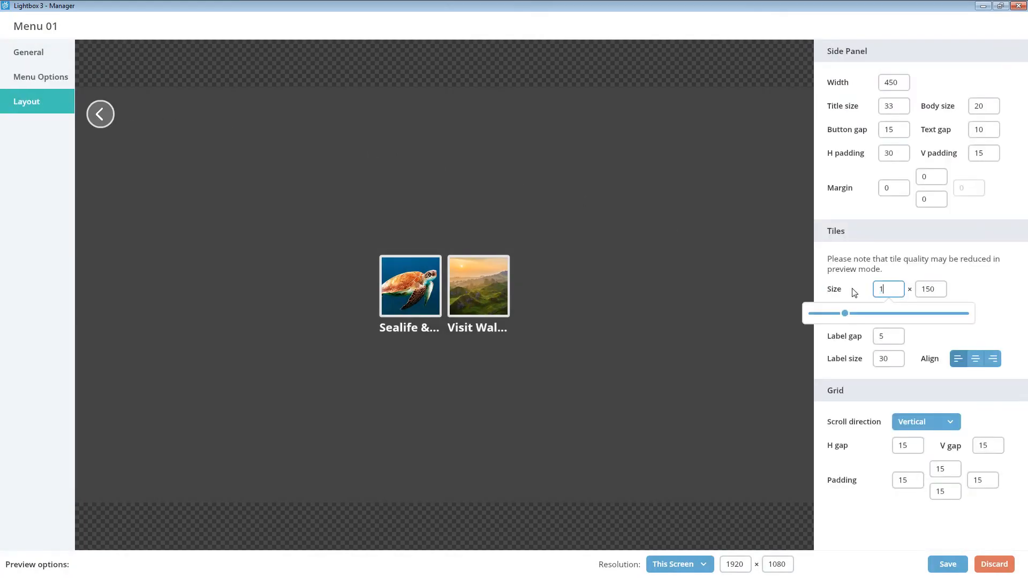
text(050)
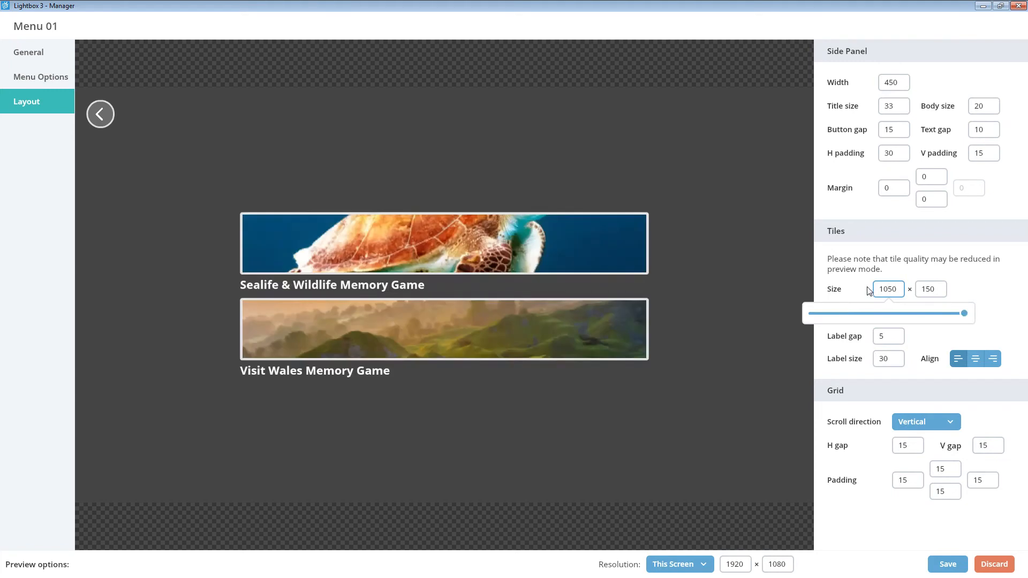
click(917, 293)
text(400)
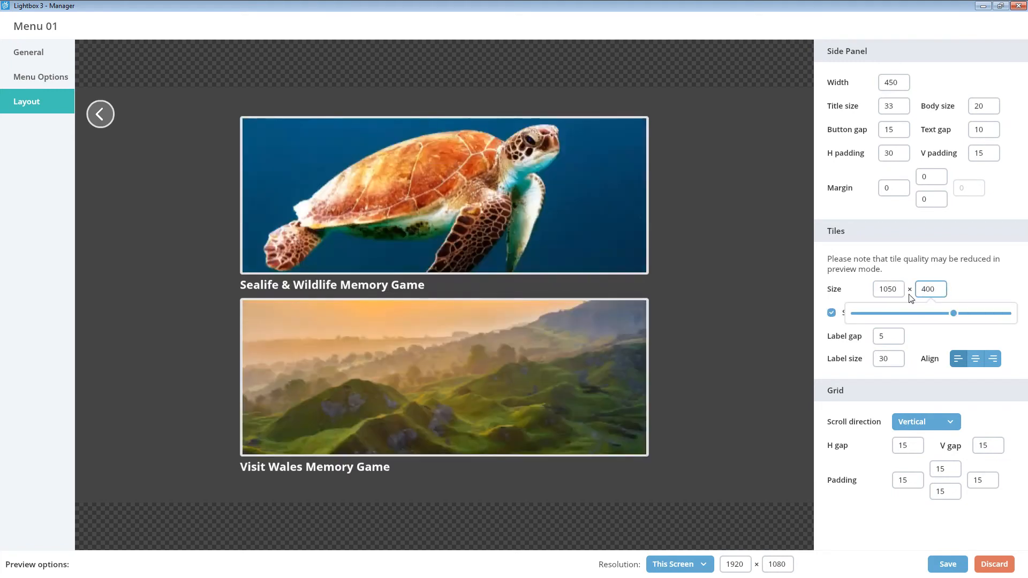
click(808, 318)
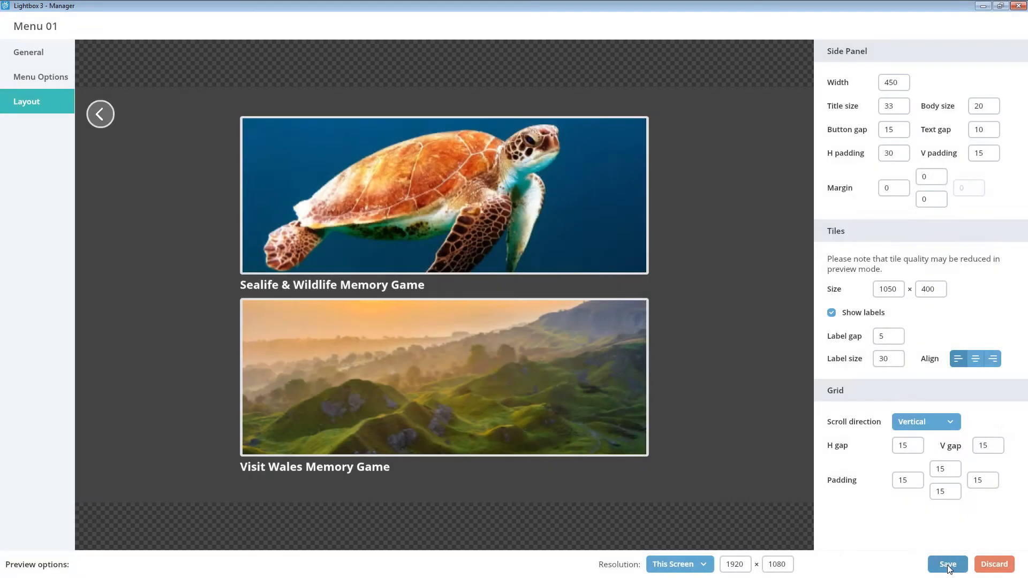
click(947, 565)
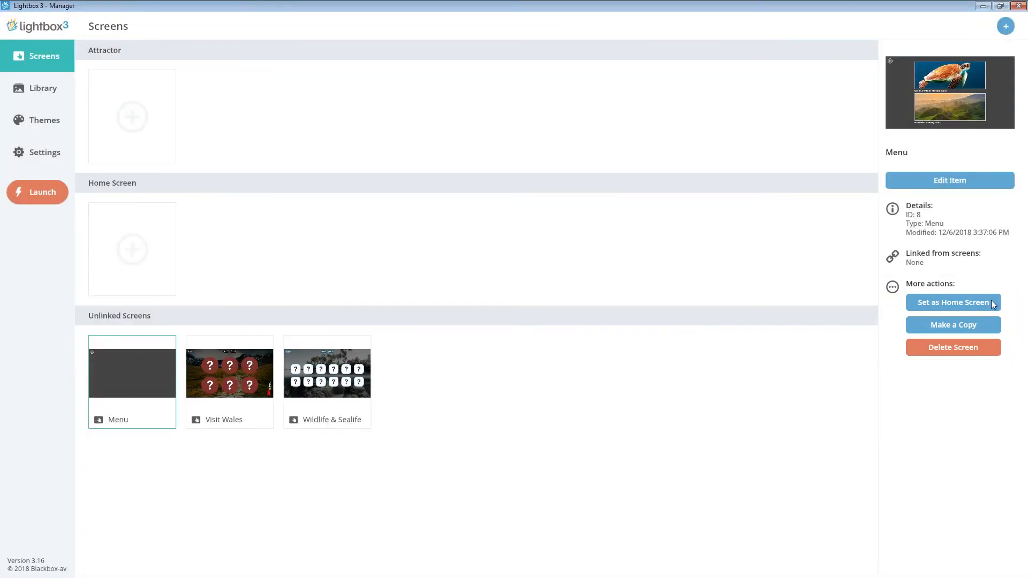
Make the Menu screen the home screen and launch Lightbox
click(992, 302)
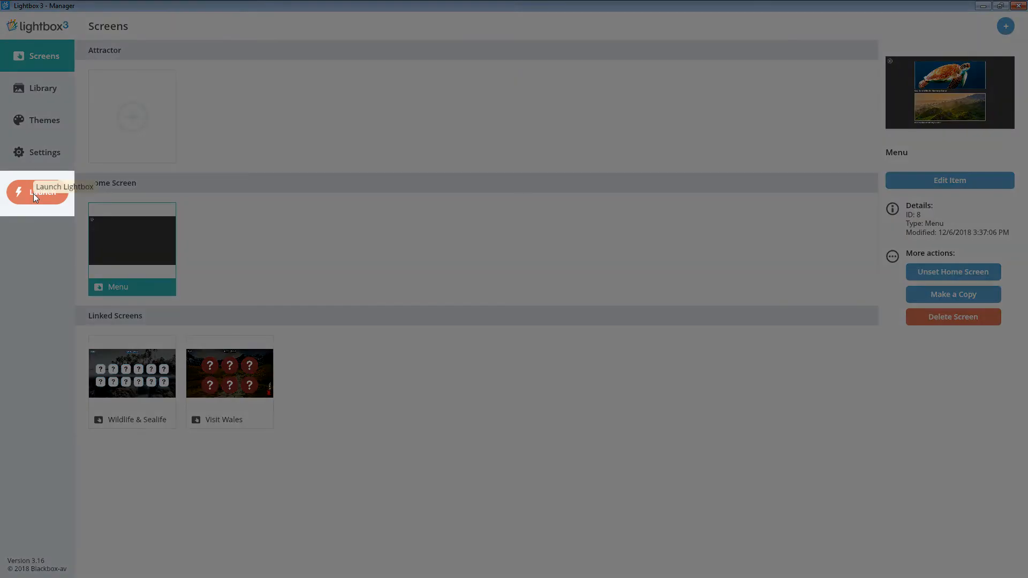
click(34, 194)
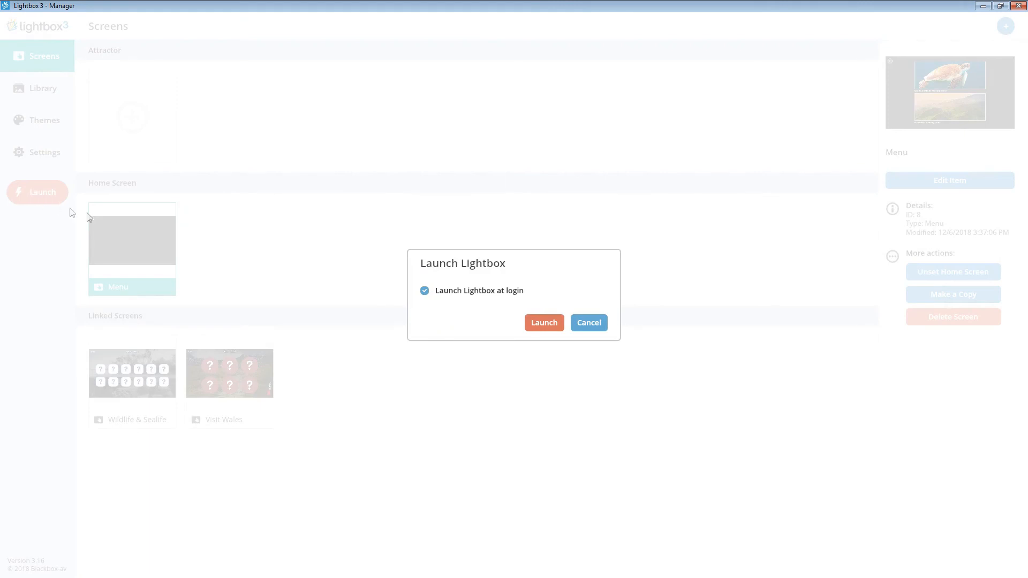
click(545, 329)
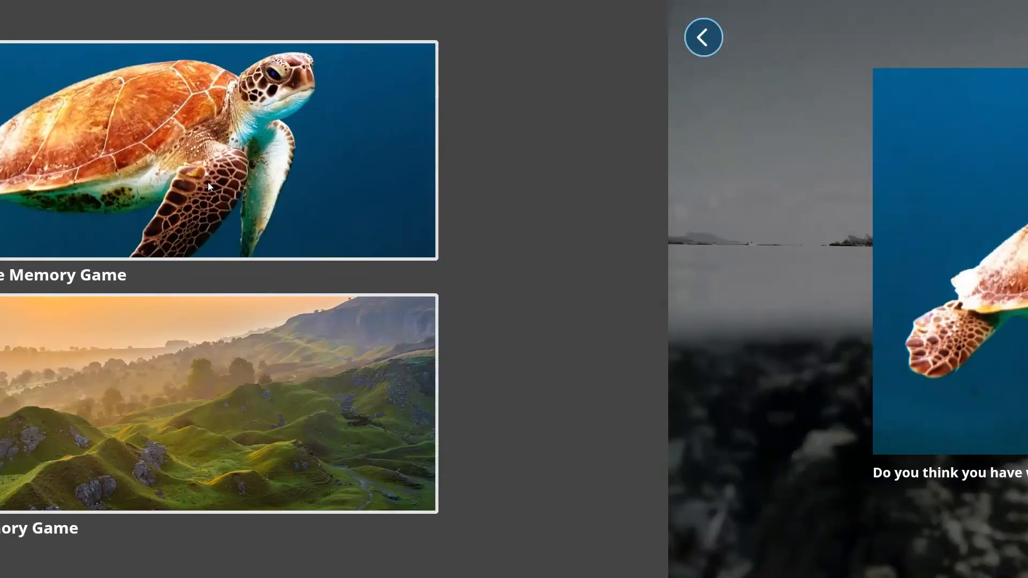
Start the Sealife & Wildlife memory game from the menu and play its first round by matching the card pairs
click(567, 183)
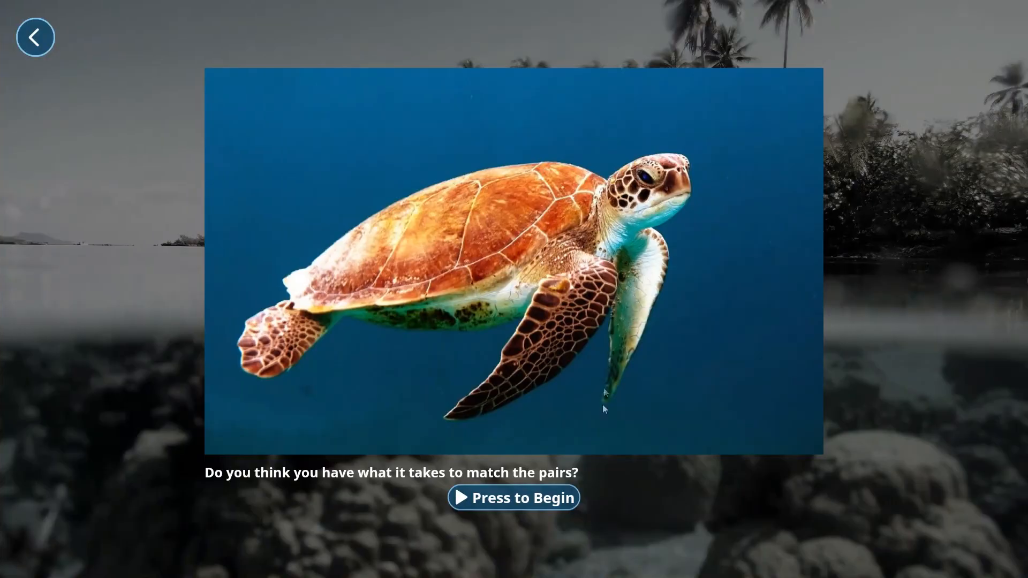
click(555, 491)
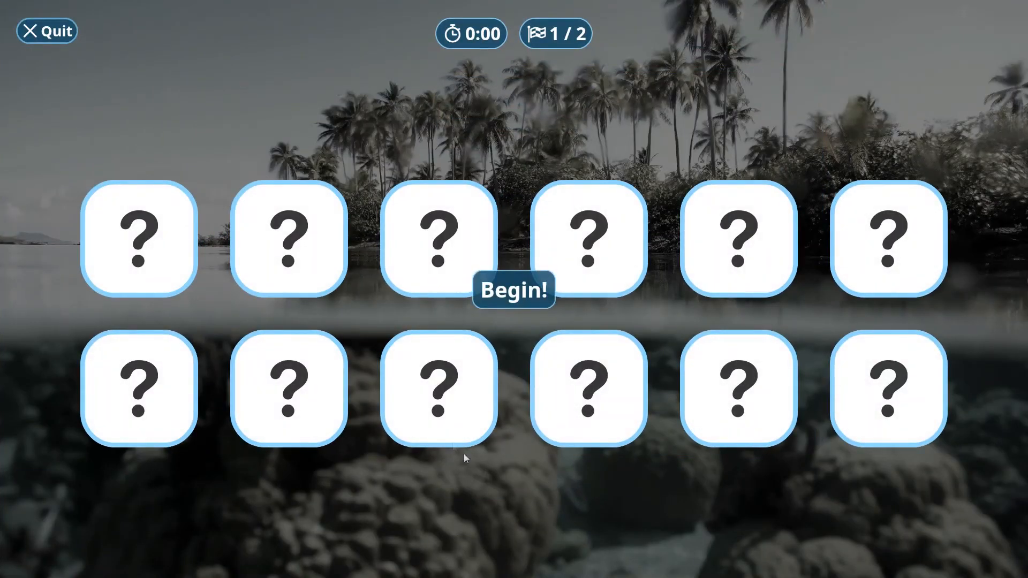
click(439, 388)
click(562, 273)
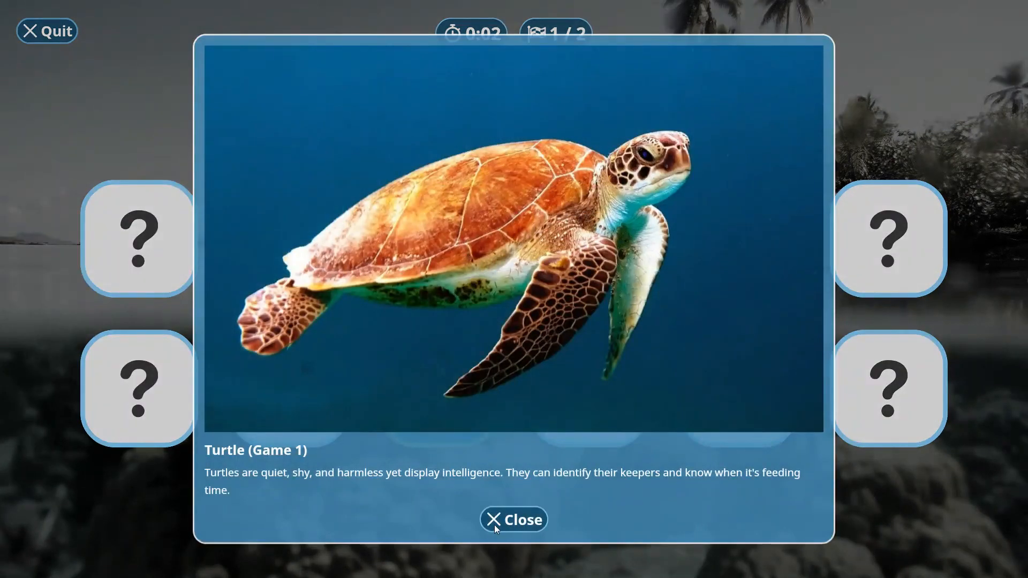
click(493, 525)
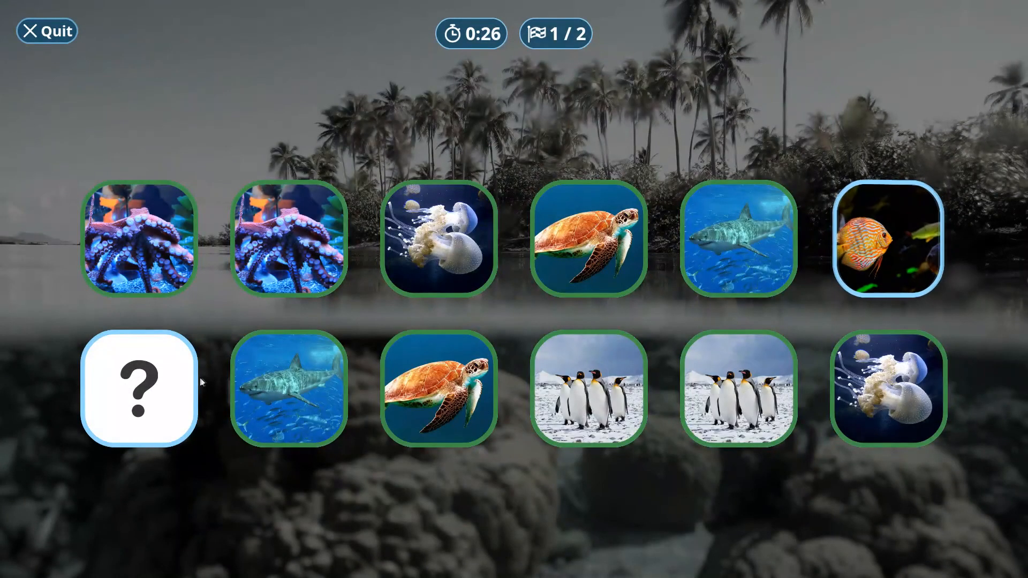
click(150, 394)
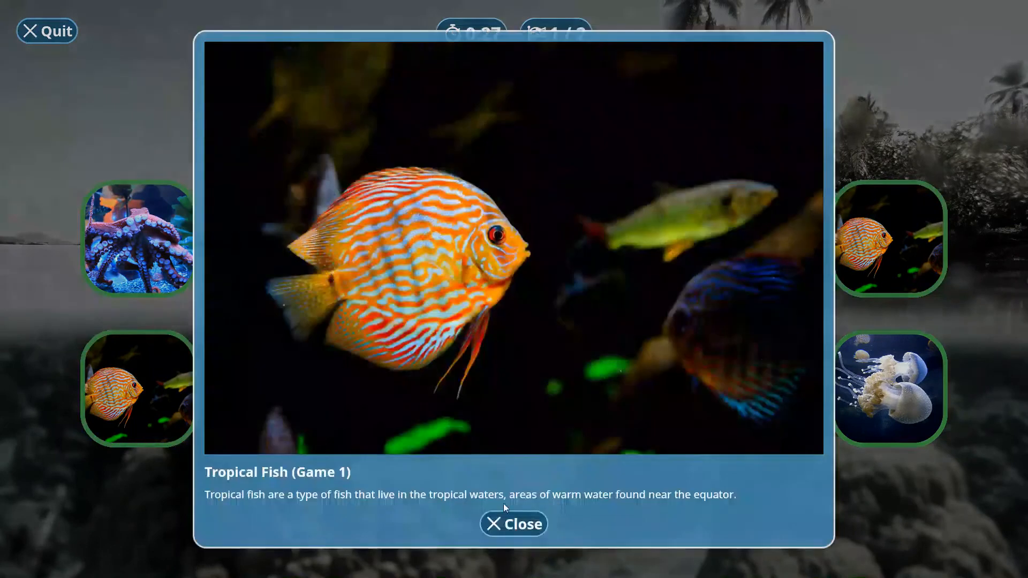
click(512, 520)
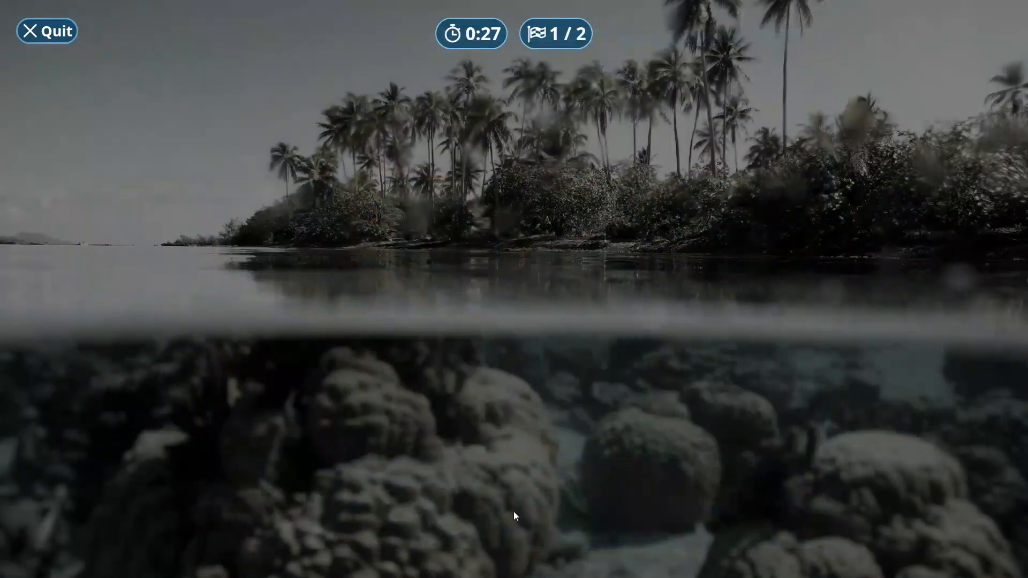